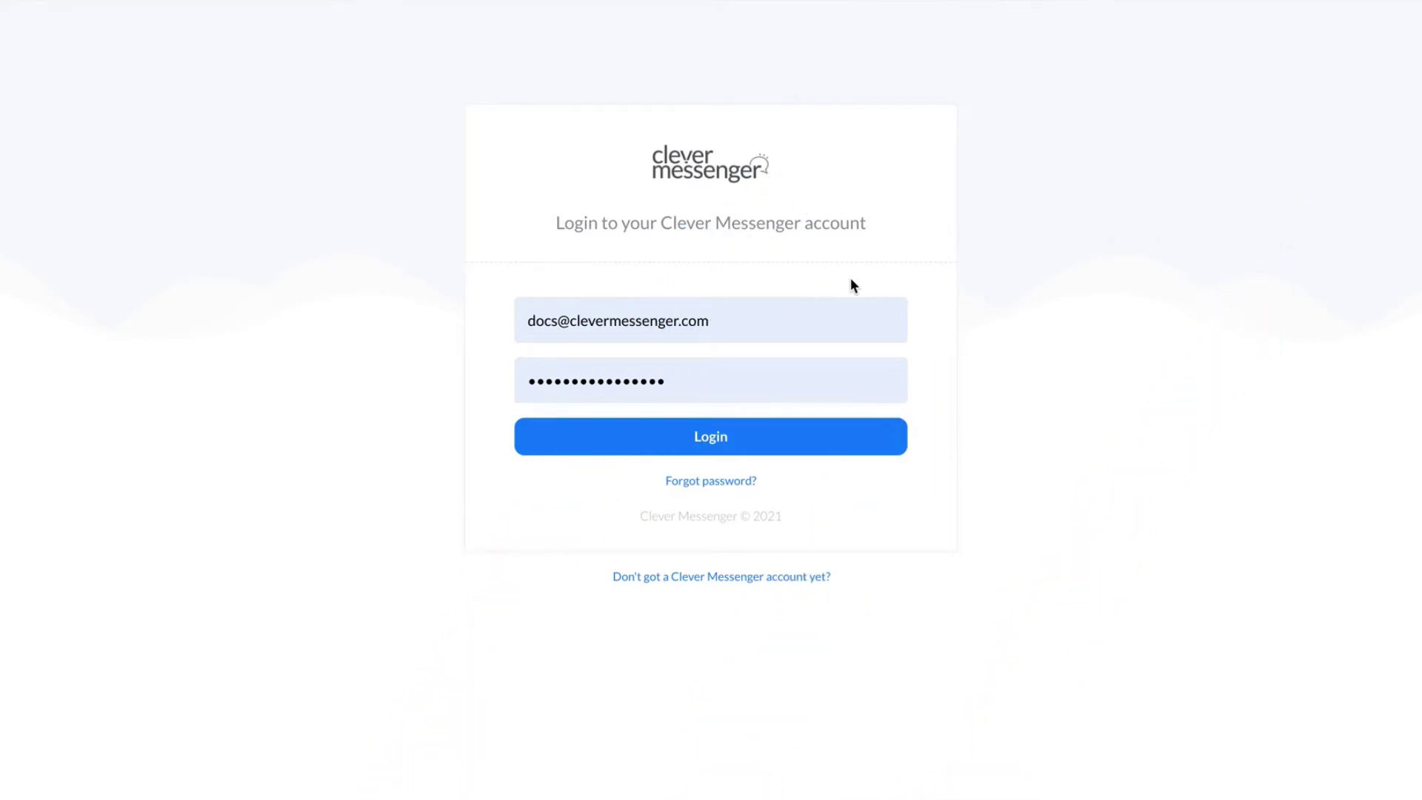
Log in to the Clever Messenger account with the provided credentials.
{"action": "left_click", "coordinate": [668, 438]}
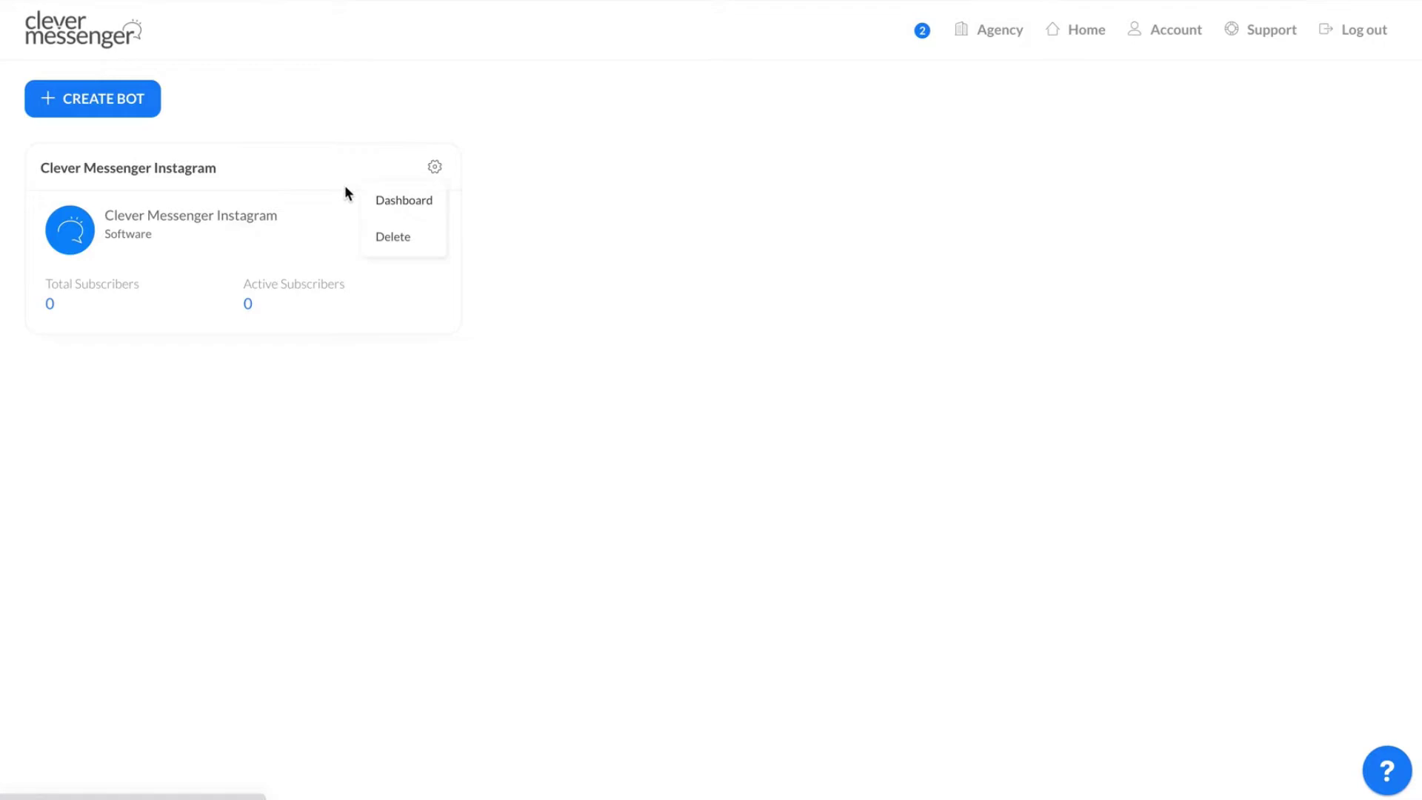
Open the Clever Messenger Instagram bot's dashboard and go to its Flows list.
{"action": "left_click", "coordinate": [411, 203]}
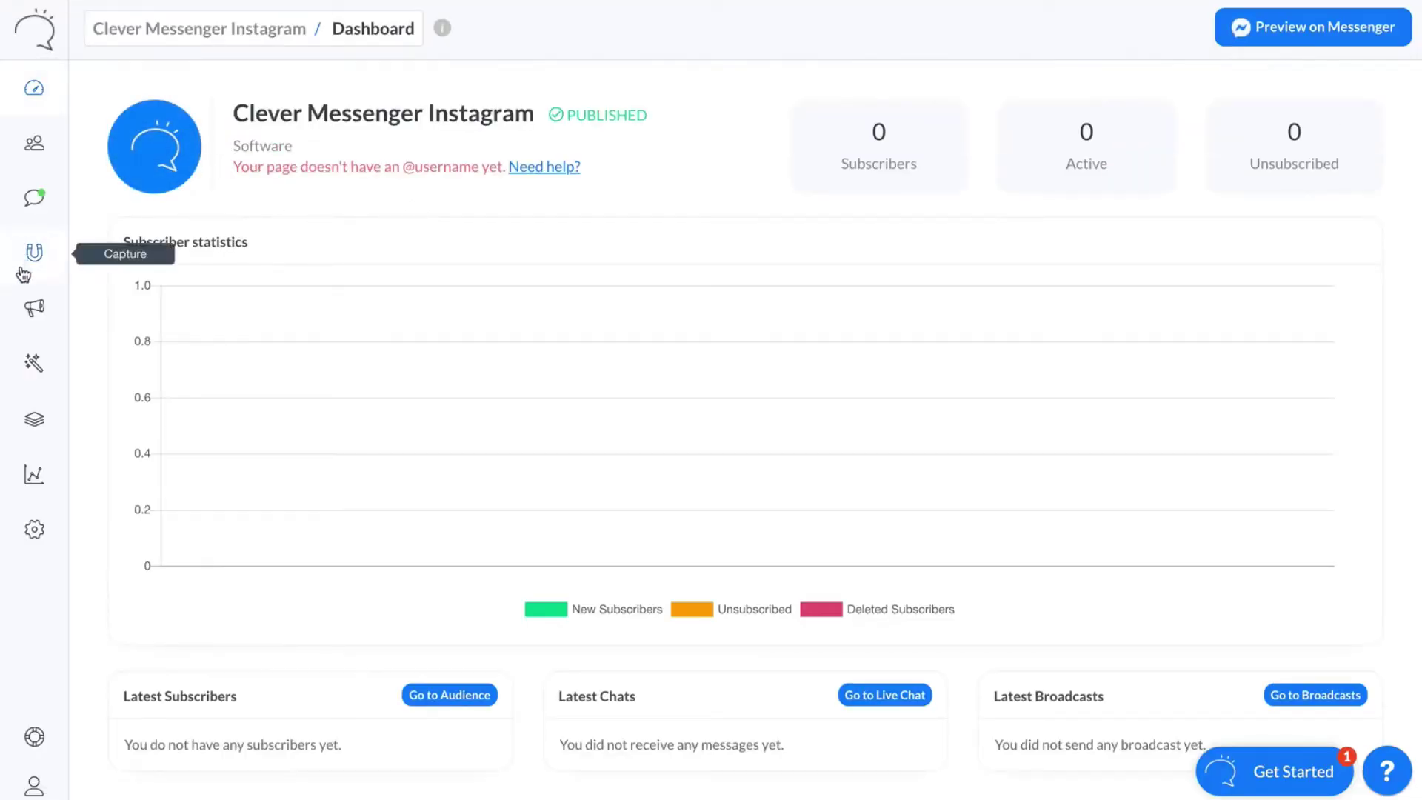
{"action": "mouse_move", "coordinate": [35, 371]}
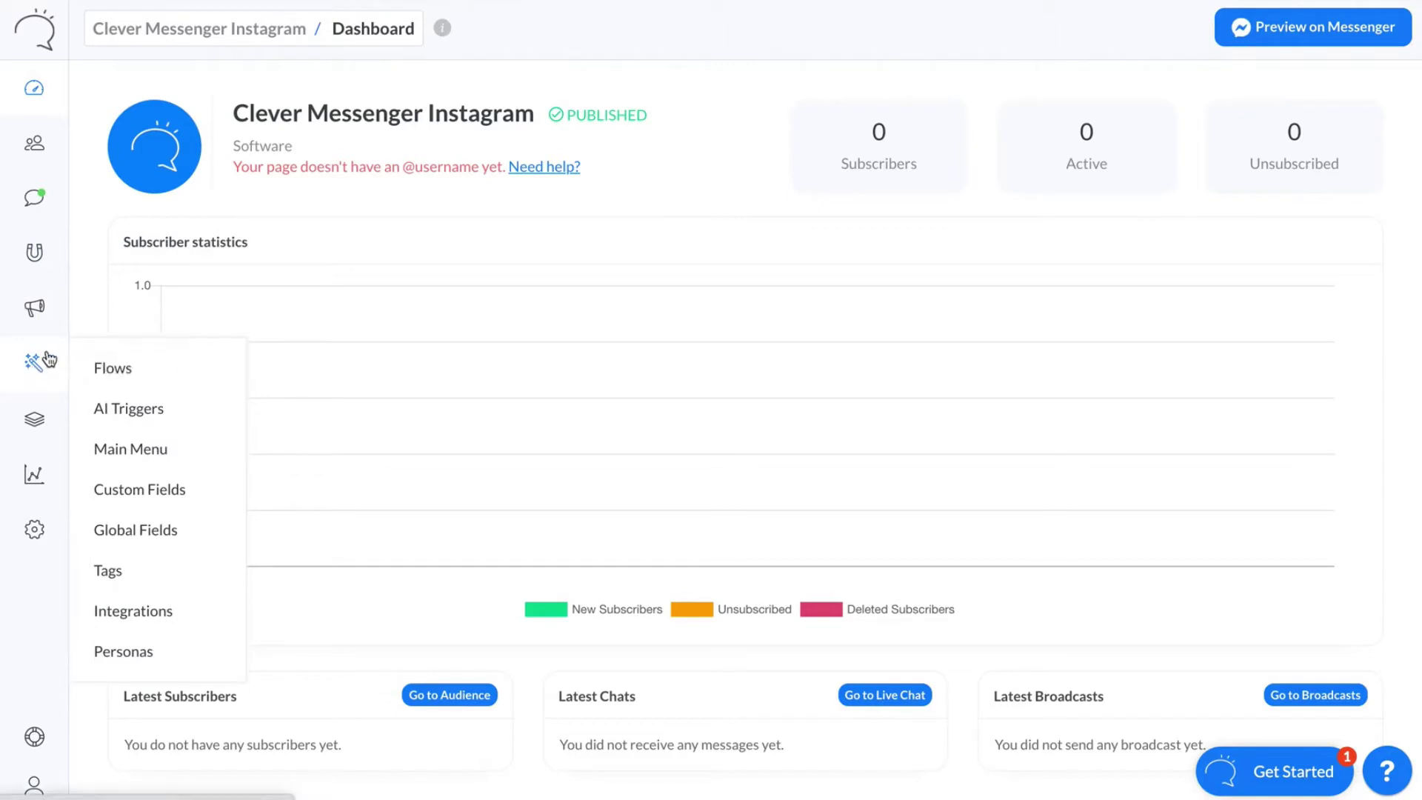
{"action": "left_click", "coordinate": [122, 374]}
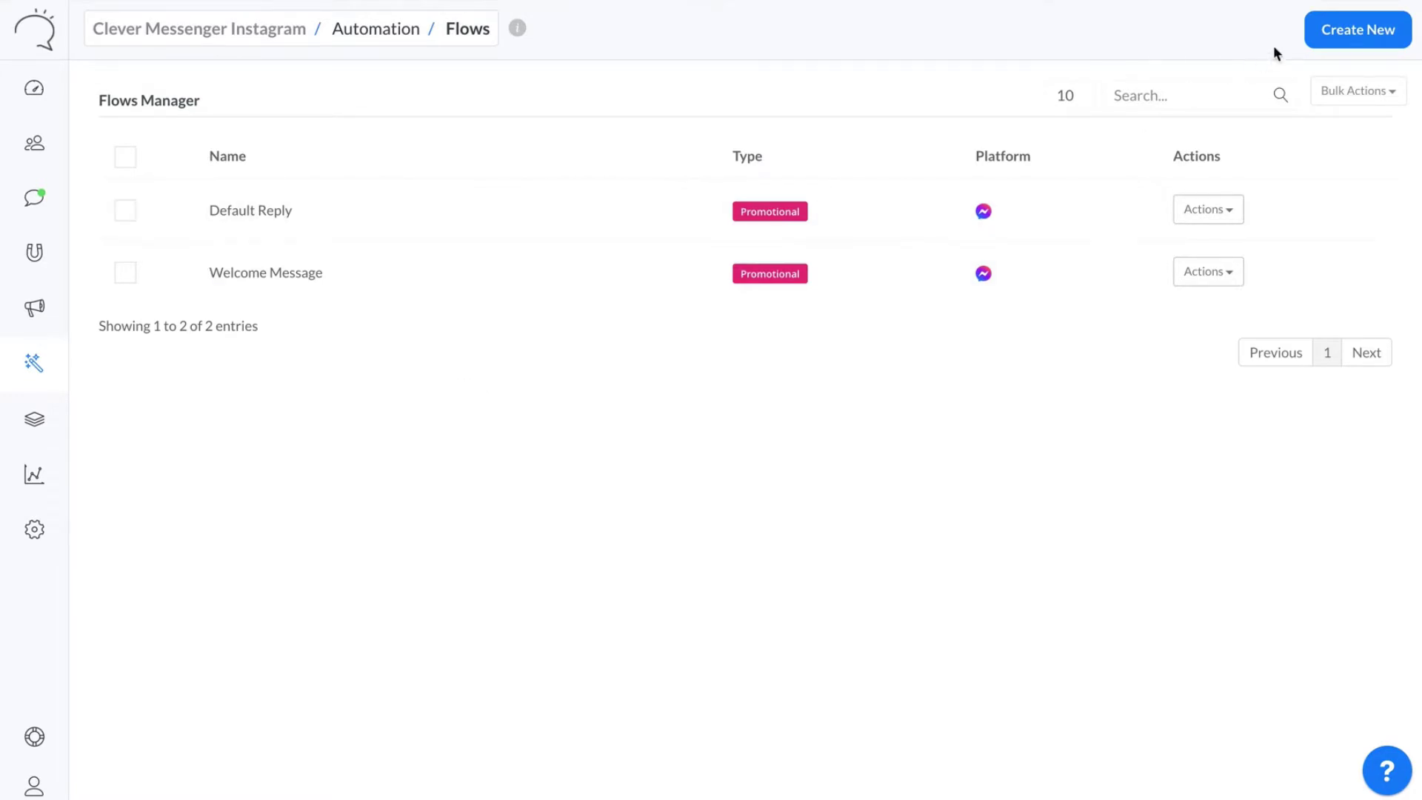
Create a new flow on the Instagram platform named 'Conversation Starter'.
{"action": "left_click", "coordinate": [1332, 39]}
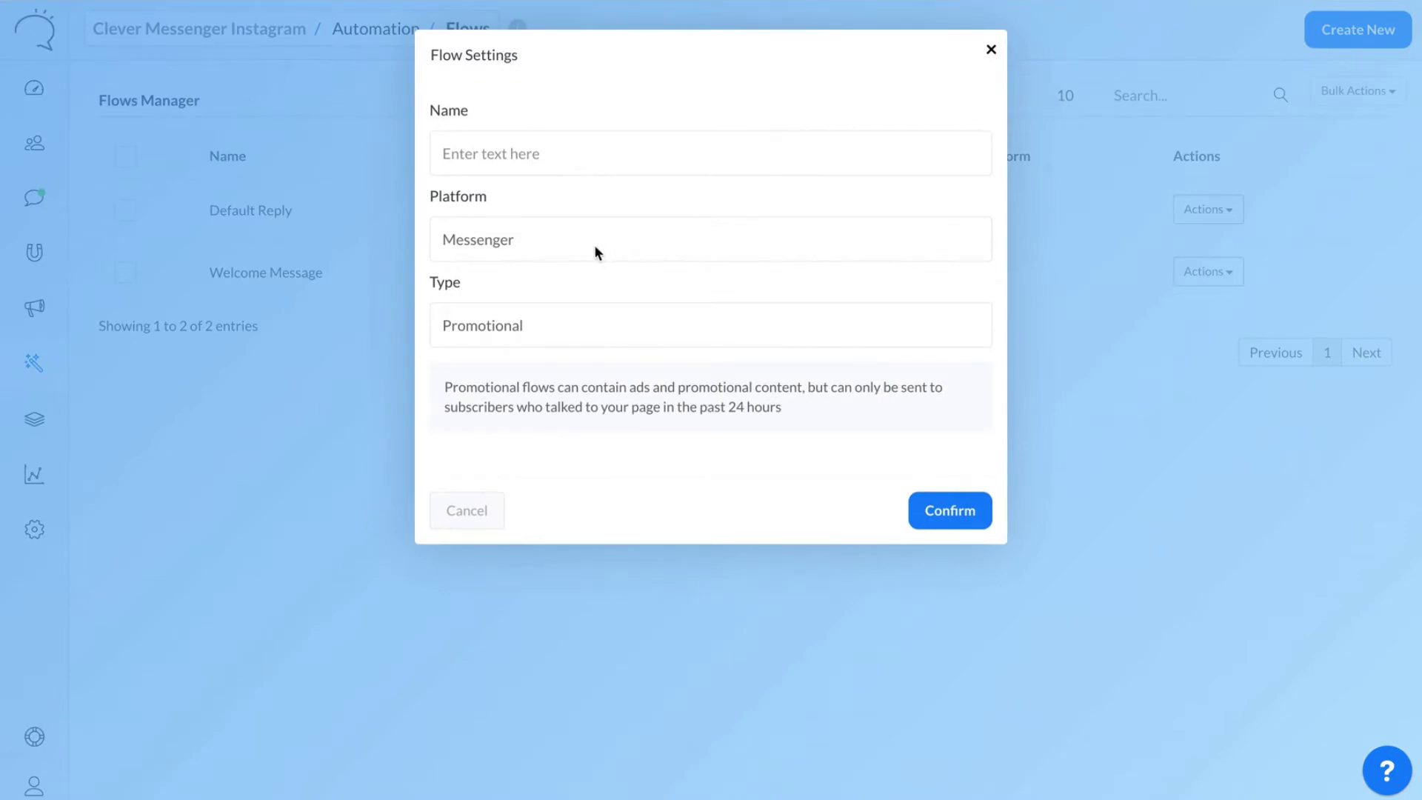
{"action": "left_click", "coordinate": [531, 240]}
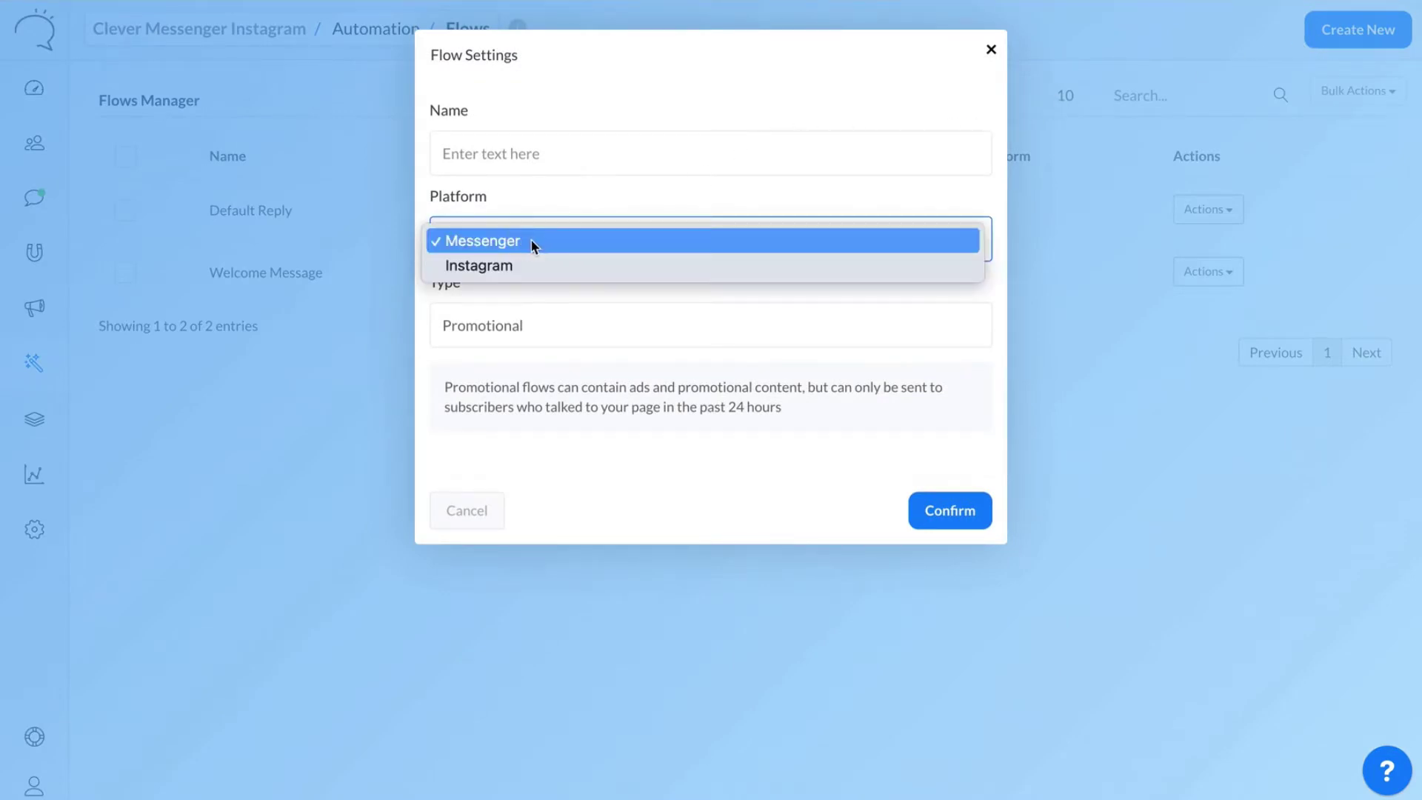
{"action": "left_click", "coordinate": [522, 266]}
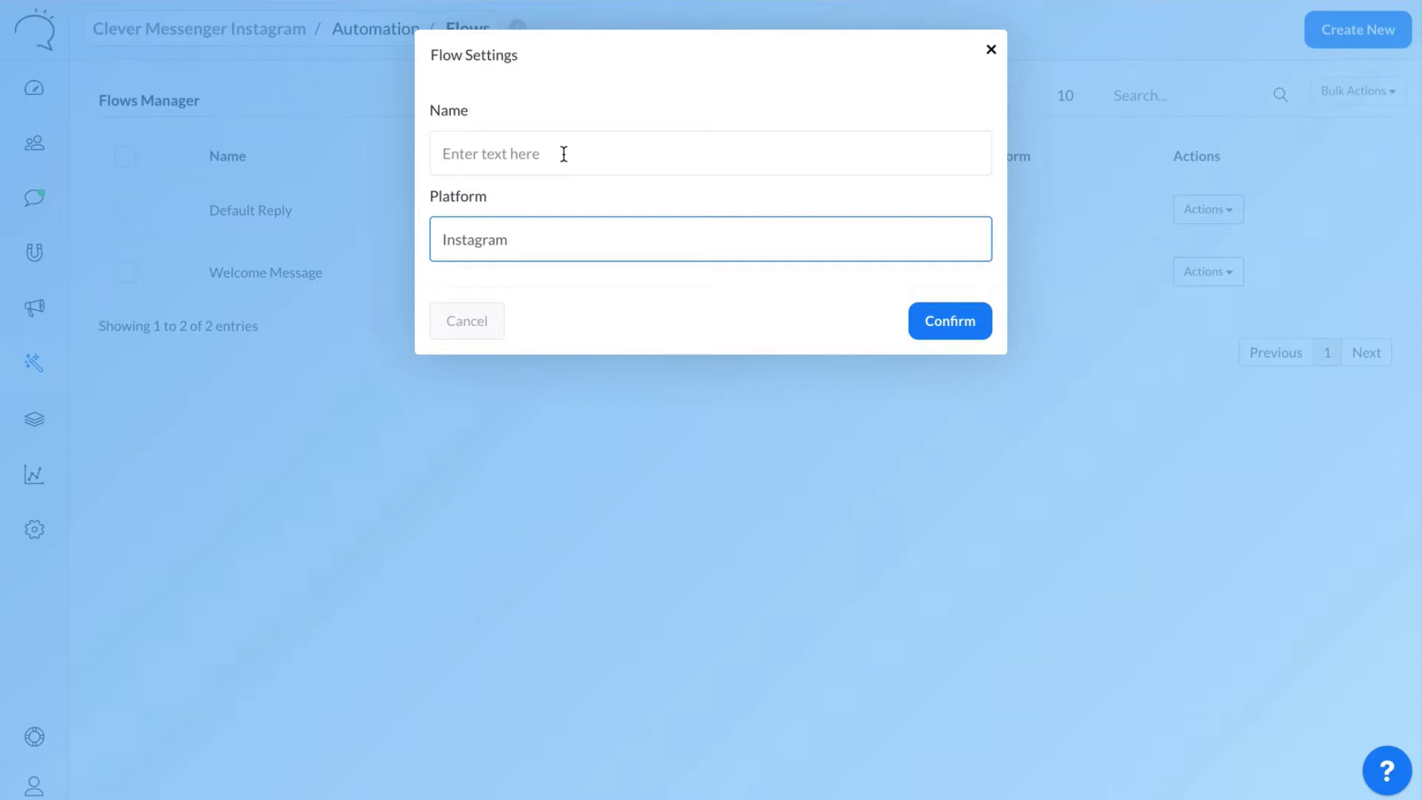
{"action": "left_click", "coordinate": [564, 154]}
{"action": "left_click", "coordinate": [606, 99]}
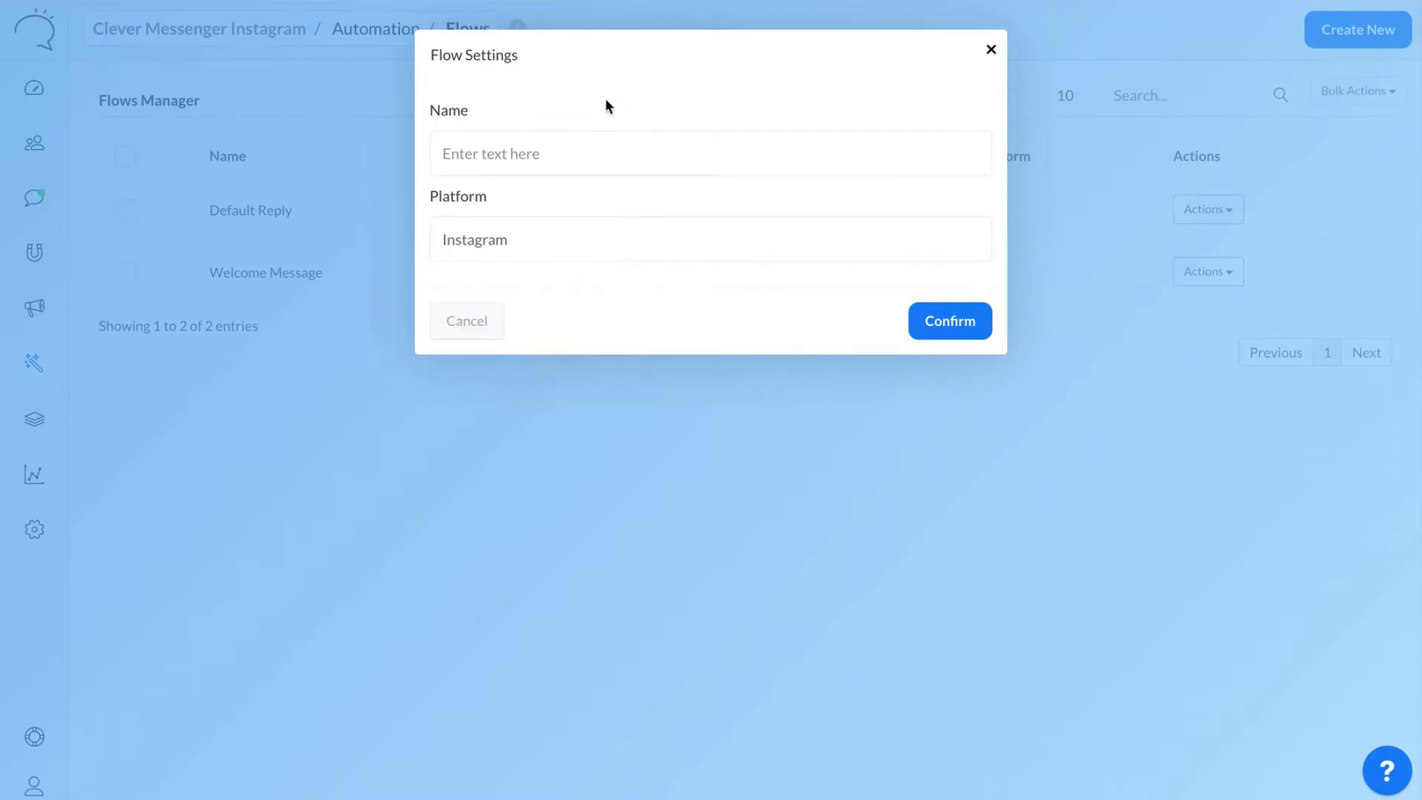
{"action": "left_click", "coordinate": [589, 153]}
{"action": "left_click", "coordinate": [726, 213]}
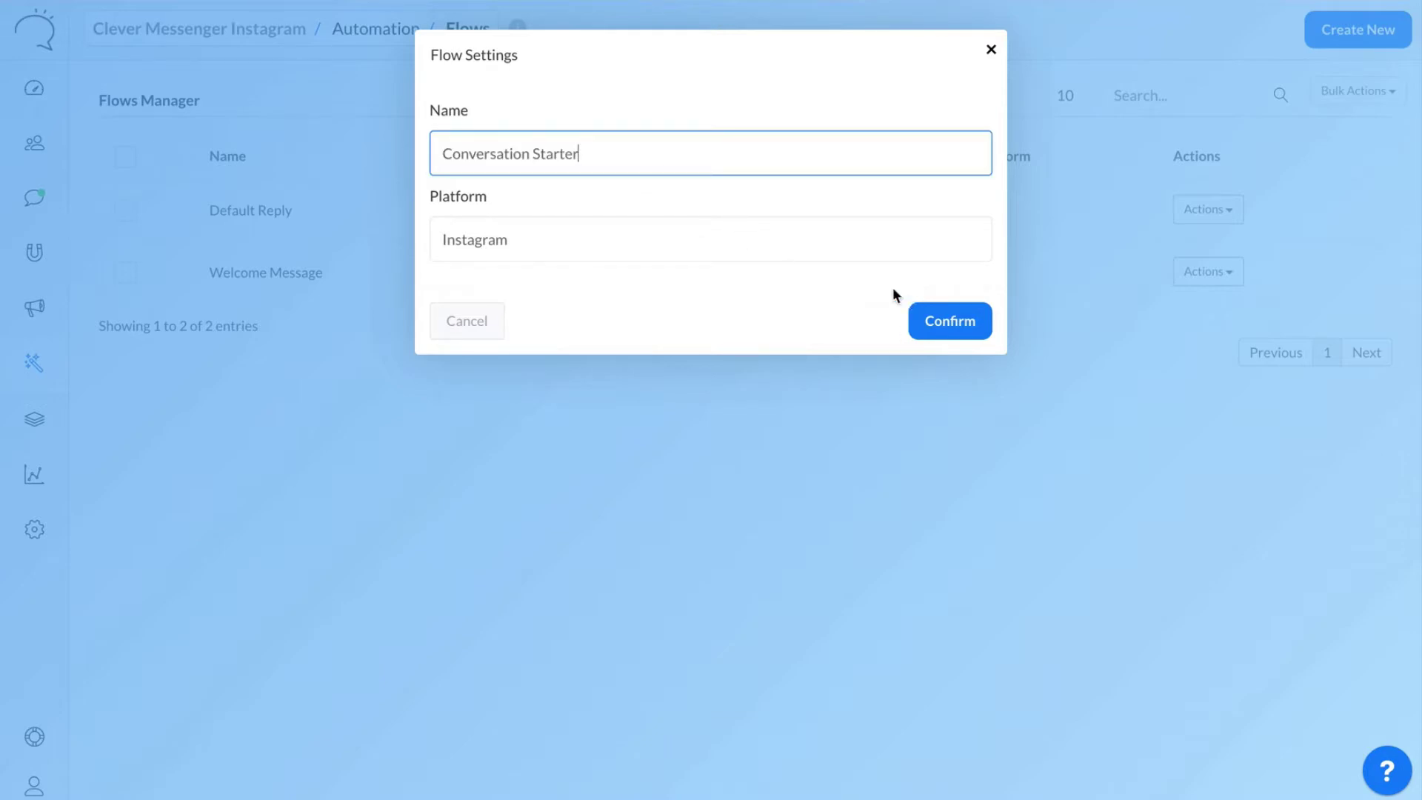
{"action": "left_click", "coordinate": [934, 320]}
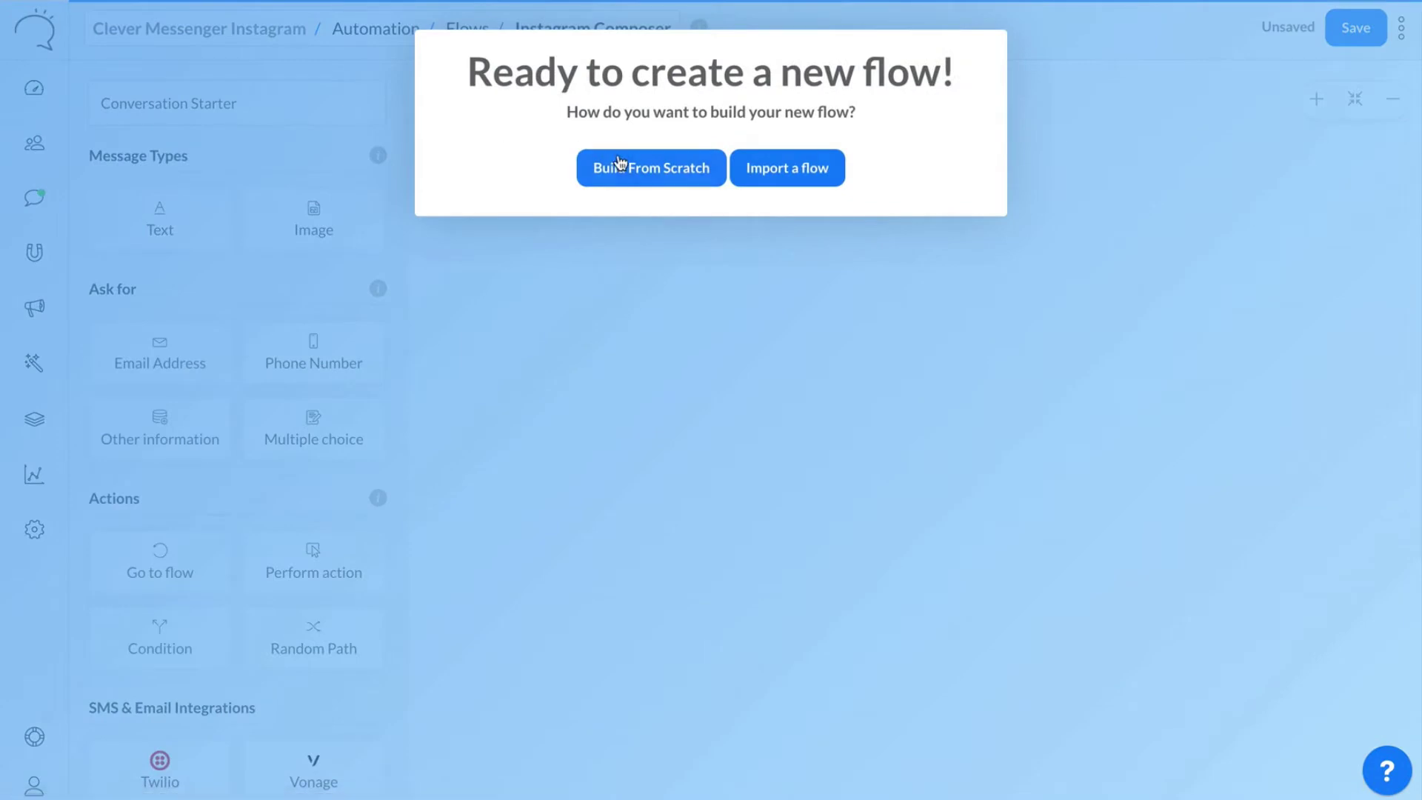
Build Conversation Starter from scratch and browse the block palette on the left.
{"action": "left_click", "coordinate": [633, 172]}
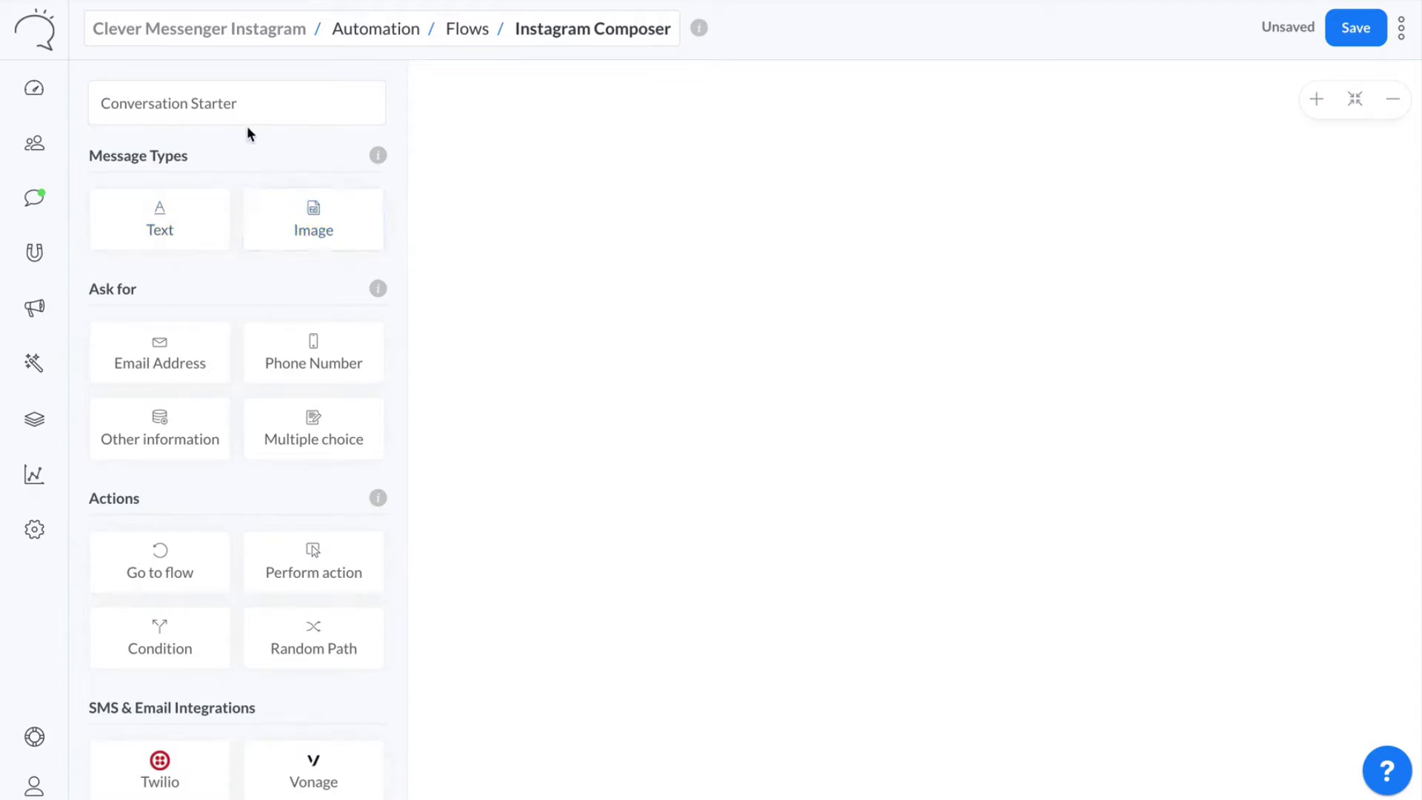
{"action": "scroll", "coordinate": [237, 138], "scroll_direction": "down", "scroll_amount": 1}
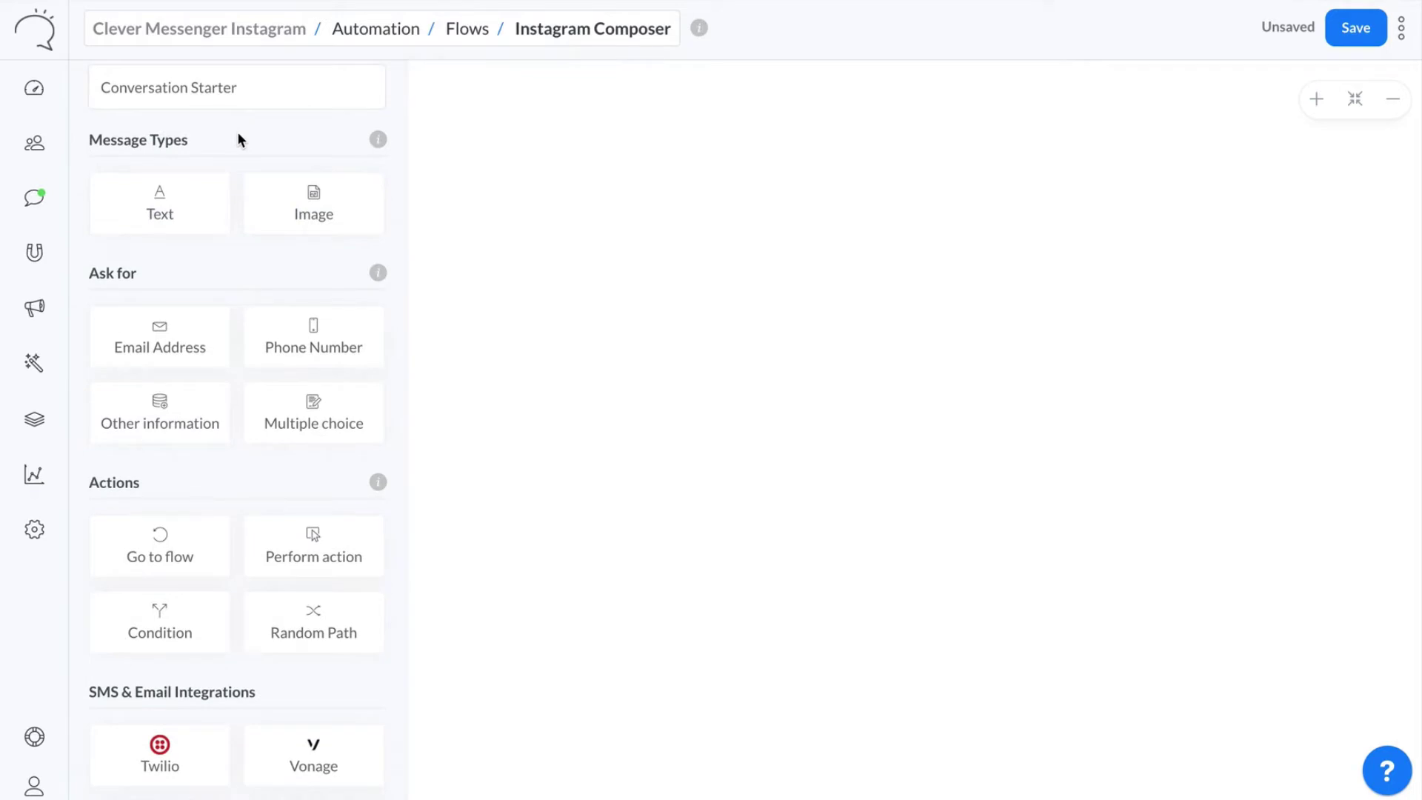
{"action": "scroll", "coordinate": [238, 139], "scroll_direction": "up", "scroll_amount": 1}
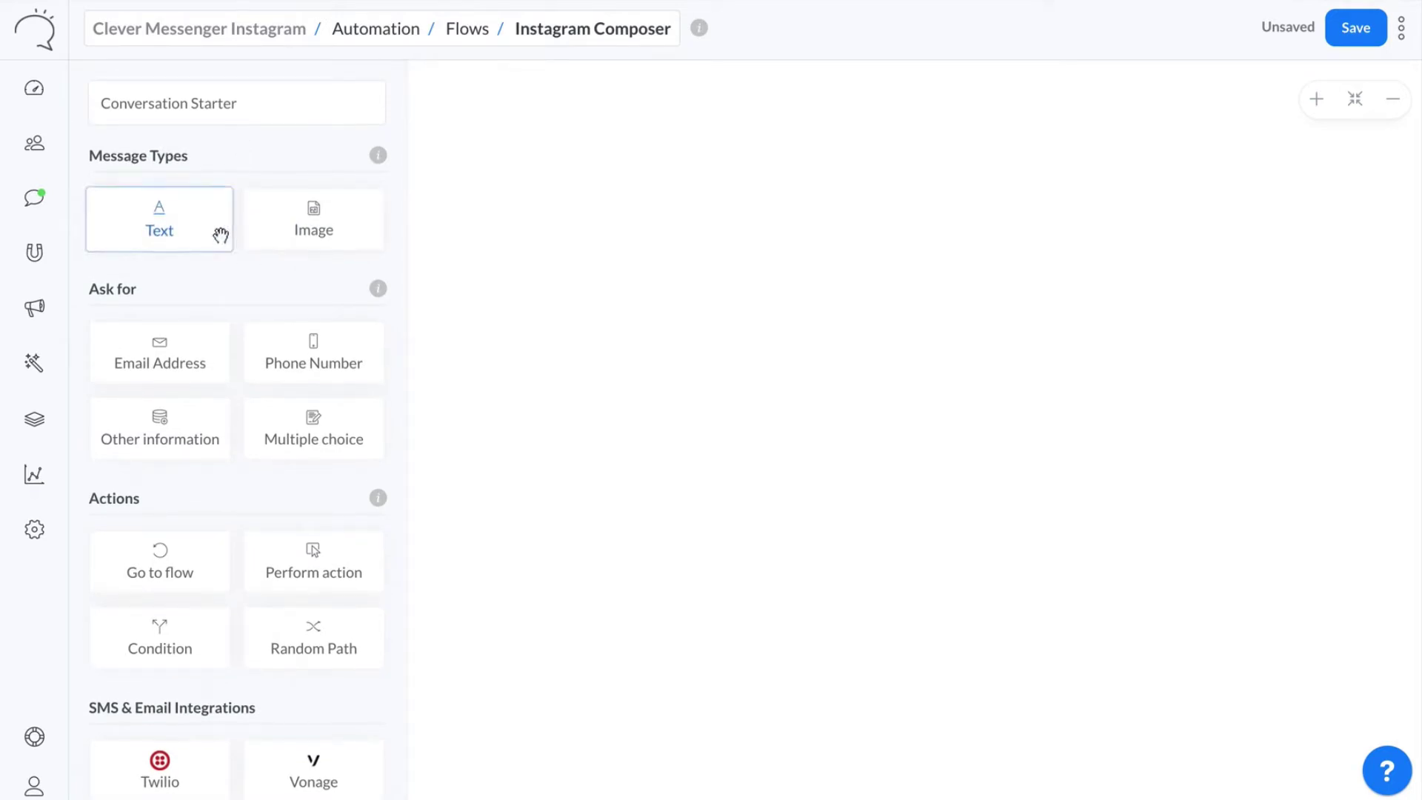
{"action": "scroll", "coordinate": [222, 235], "scroll_direction": "down", "scroll_amount": 1}
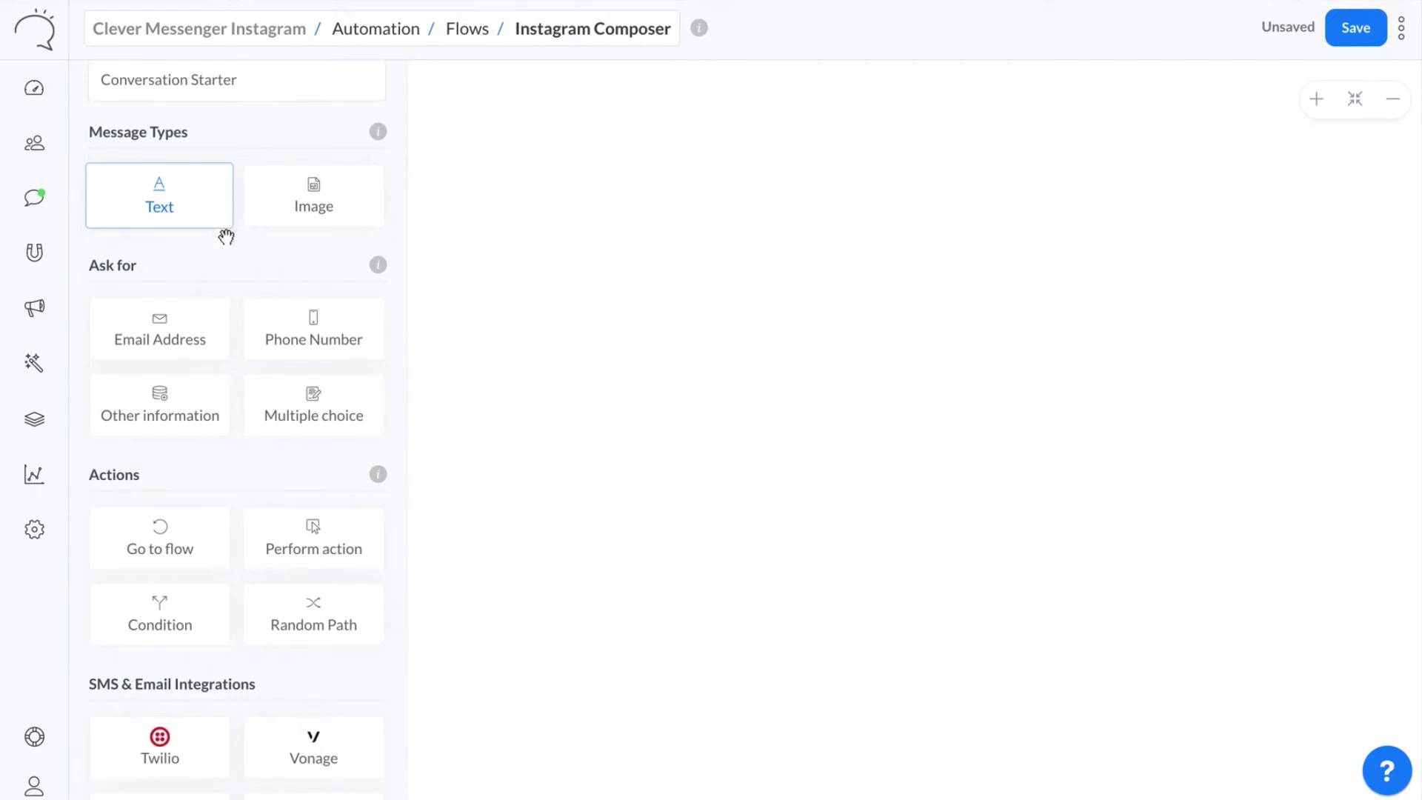
{"action": "scroll", "coordinate": [198, 250], "scroll_direction": "down", "scroll_amount": 3}
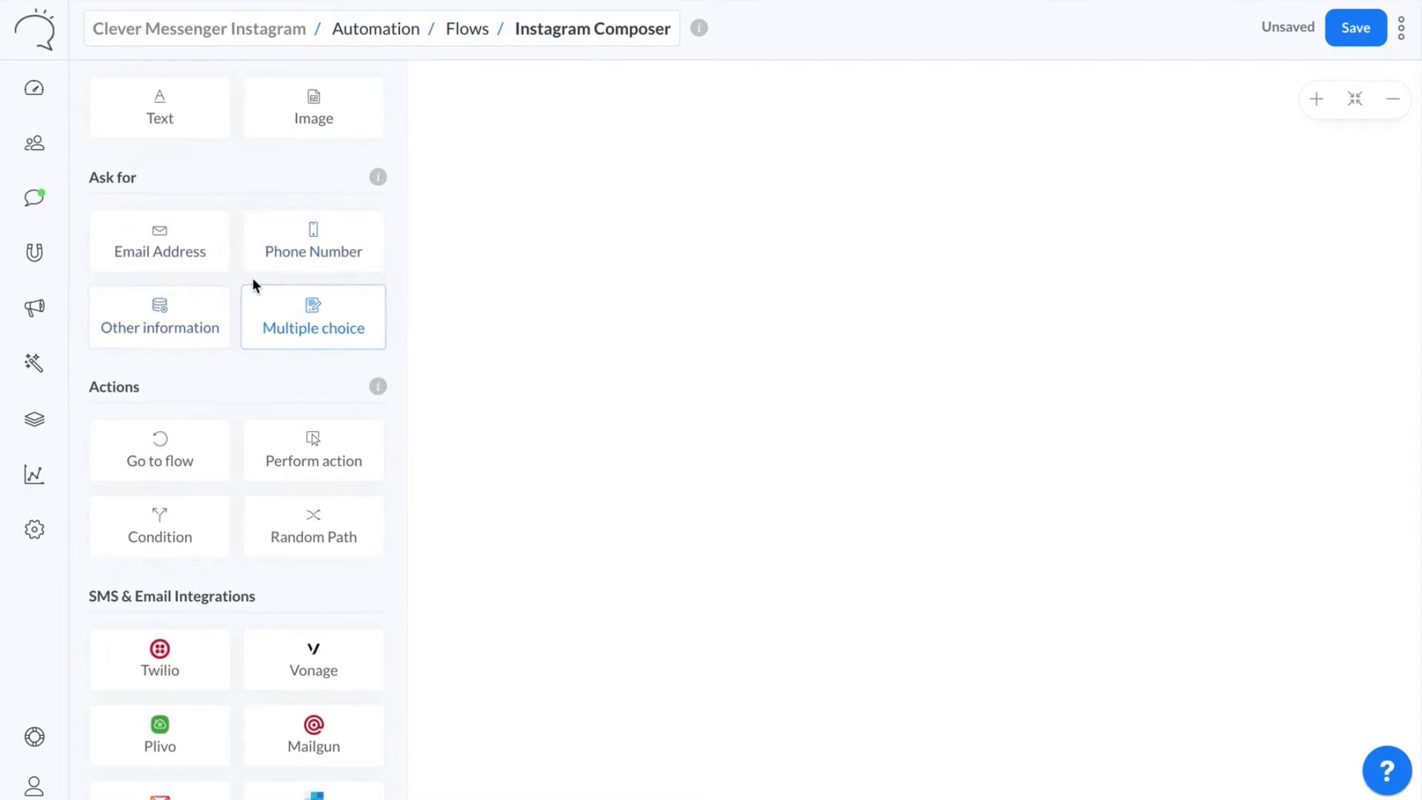
{"action": "scroll", "coordinate": [222, 293], "scroll_direction": "down", "scroll_amount": 2}
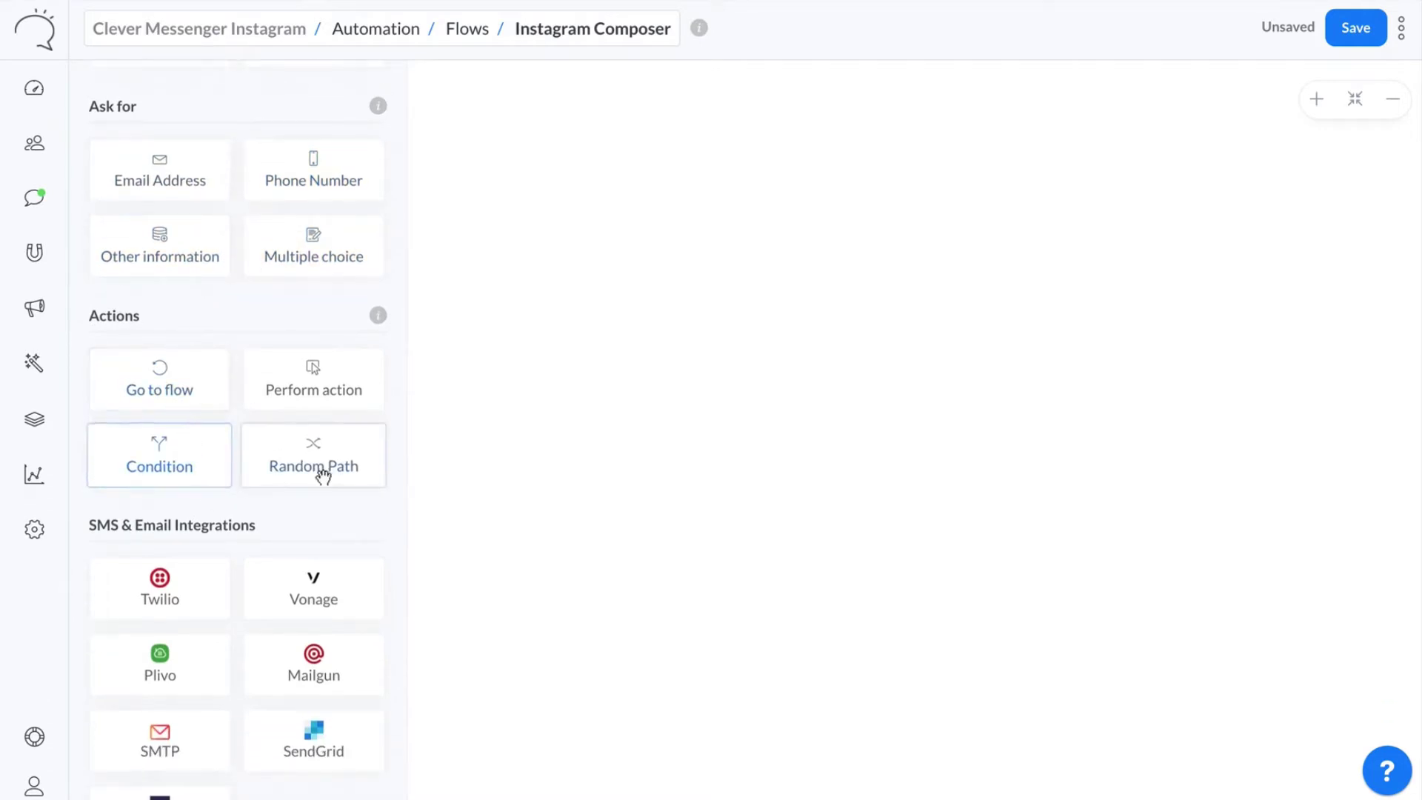
{"action": "scroll", "coordinate": [198, 363], "scroll_direction": "up", "scroll_amount": 5}
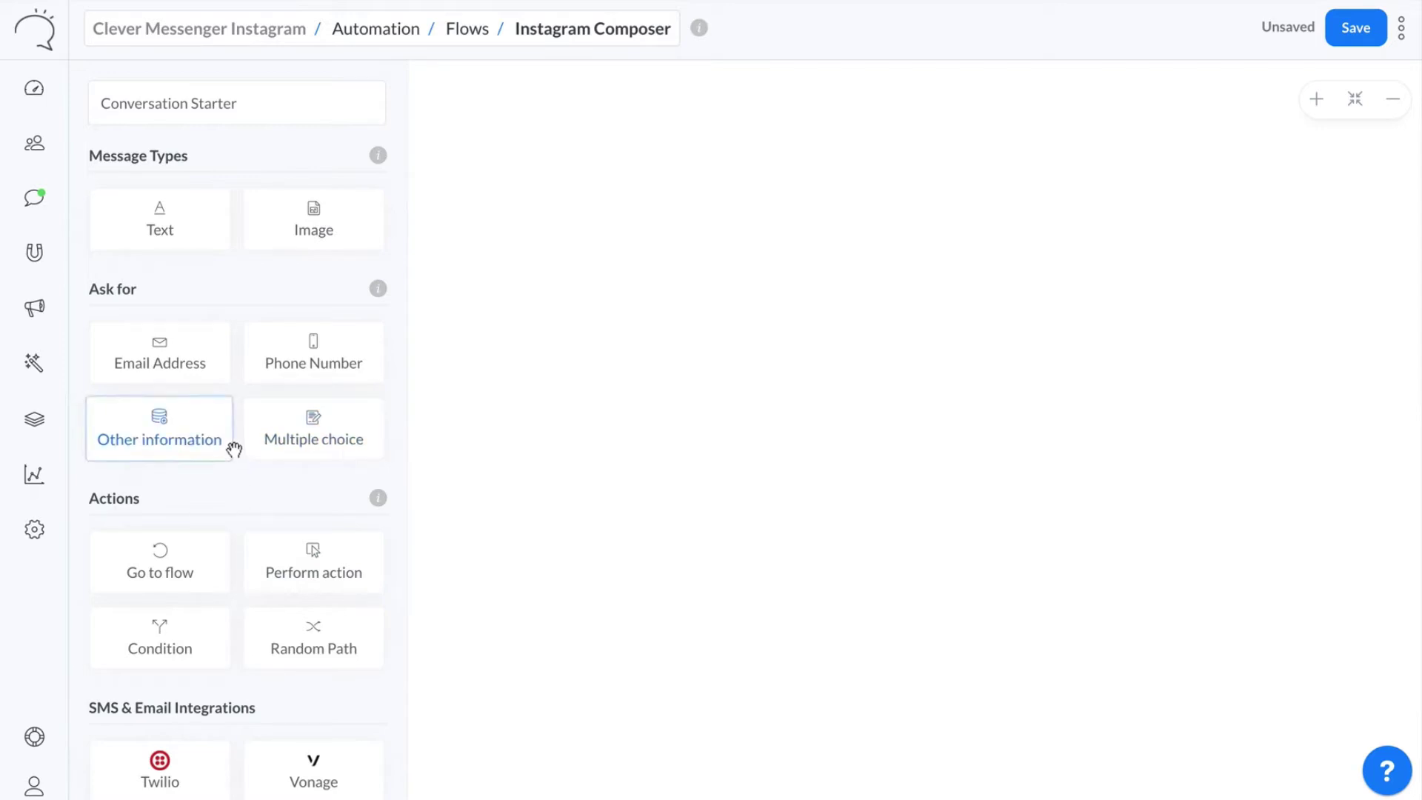
{"action": "scroll", "coordinate": [232, 448], "scroll_direction": "down", "scroll_amount": 10}
{"action": "scroll", "coordinate": [232, 453], "scroll_direction": "down", "scroll_amount": 15}
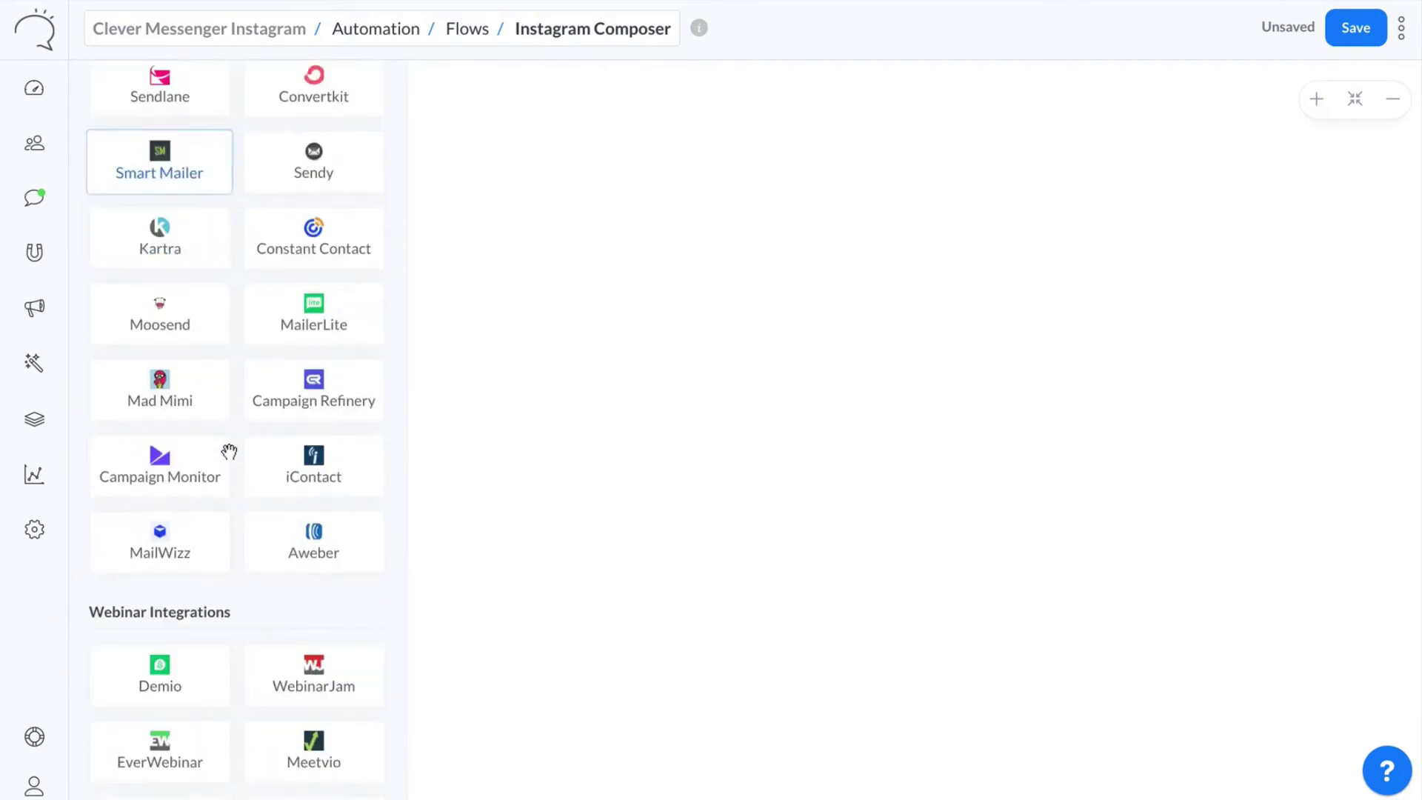
{"action": "scroll", "coordinate": [203, 507], "scroll_direction": "up", "scroll_amount": 20}
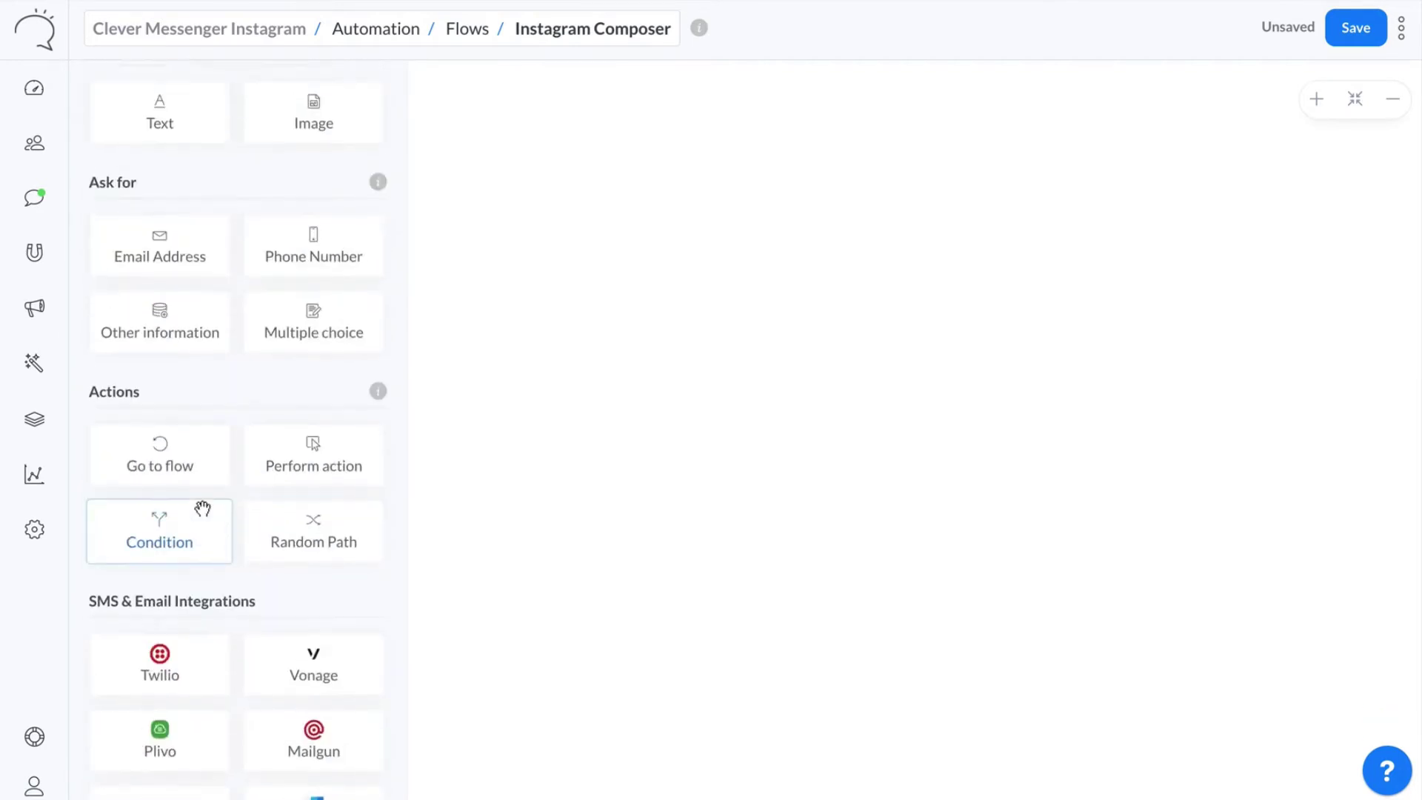
{"action": "scroll", "coordinate": [201, 505], "scroll_direction": "down", "scroll_amount": 3}
{"action": "scroll", "coordinate": [201, 505], "scroll_direction": "up", "scroll_amount": 5}
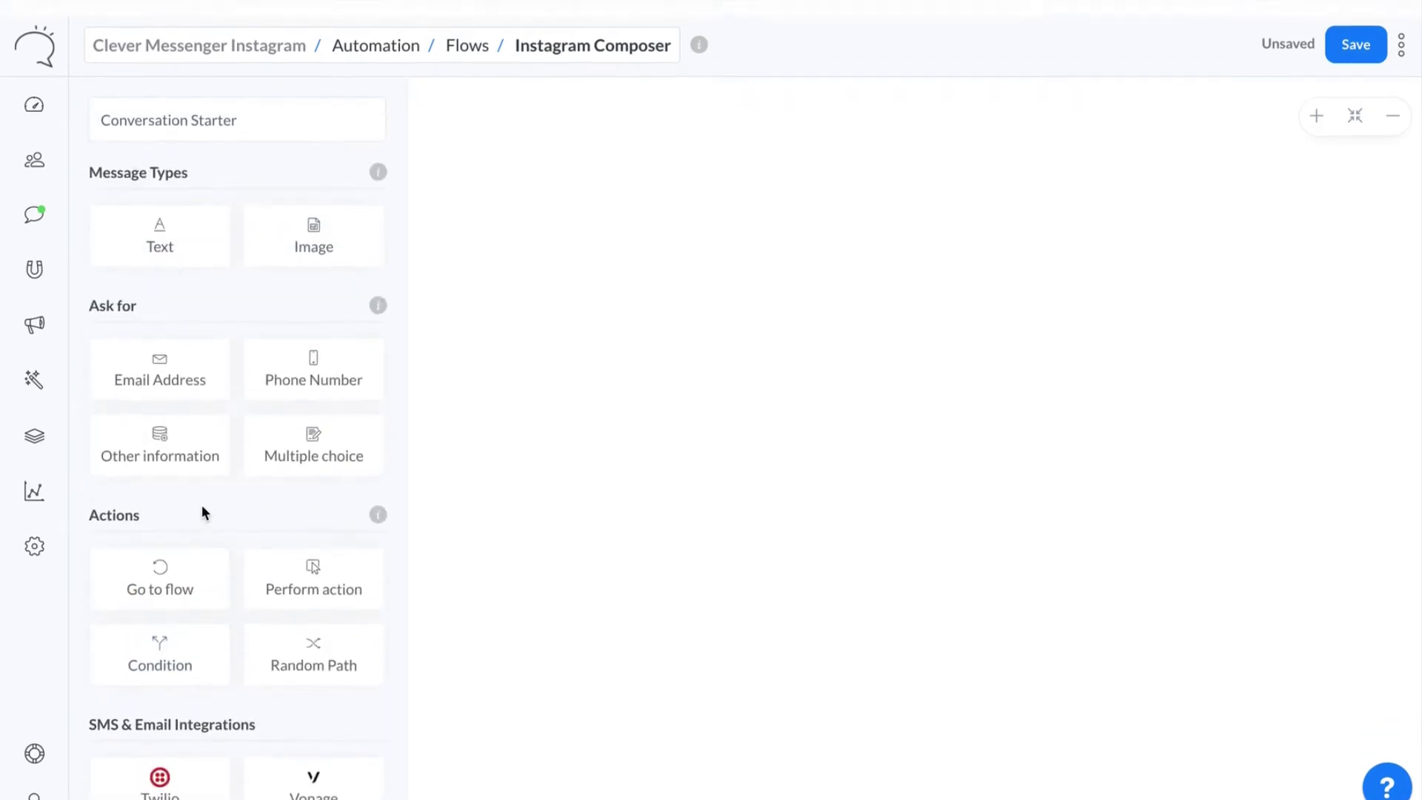
{"action": "scroll", "coordinate": [203, 508], "scroll_direction": "down", "scroll_amount": 1}
{"action": "scroll", "coordinate": [208, 507], "scroll_direction": "down", "scroll_amount": 12}
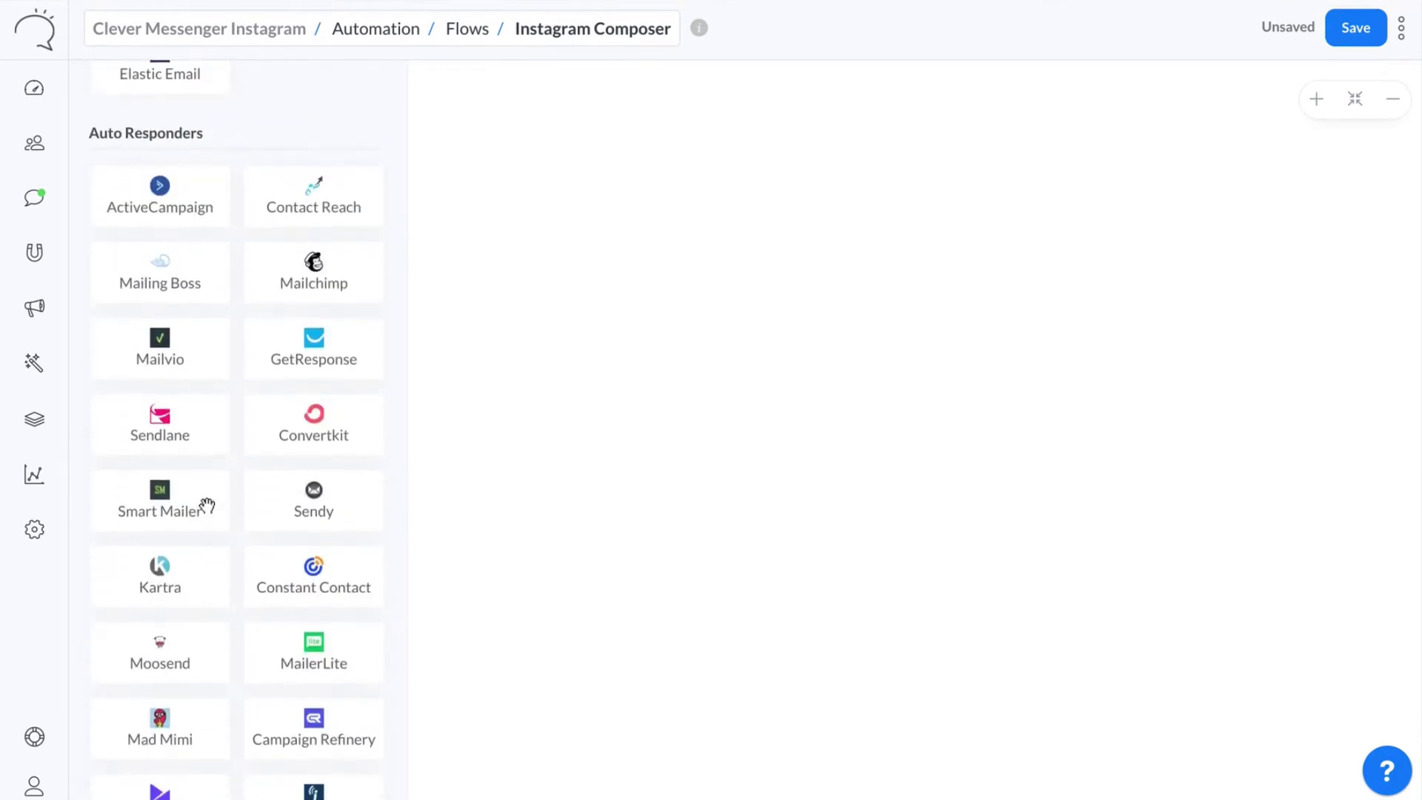
{"action": "scroll", "coordinate": [207, 502], "scroll_direction": "up", "scroll_amount": 10}
{"action": "scroll", "coordinate": [203, 507], "scroll_direction": "up", "scroll_amount": 3}
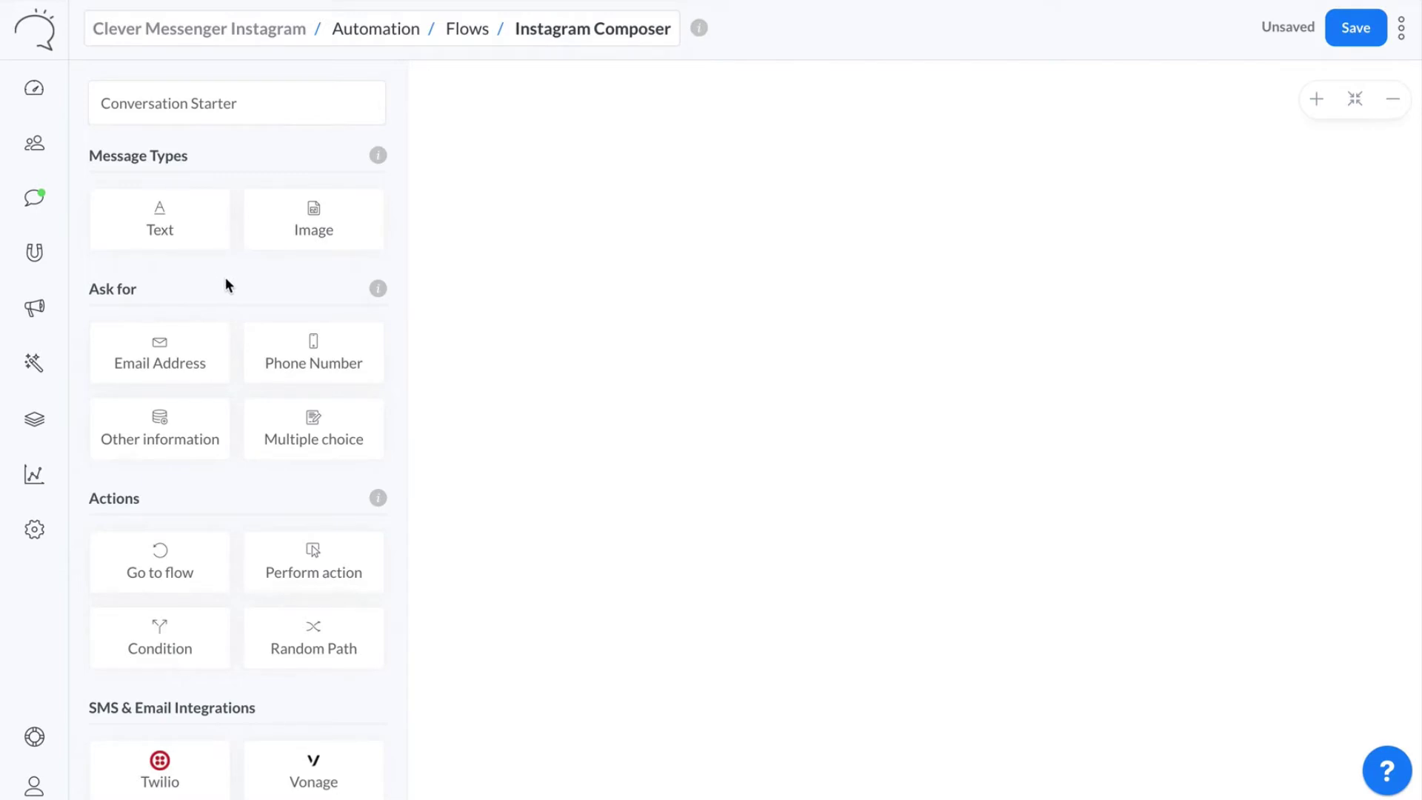
{"action": "scroll", "coordinate": [226, 277], "scroll_direction": "down", "scroll_amount": 10}
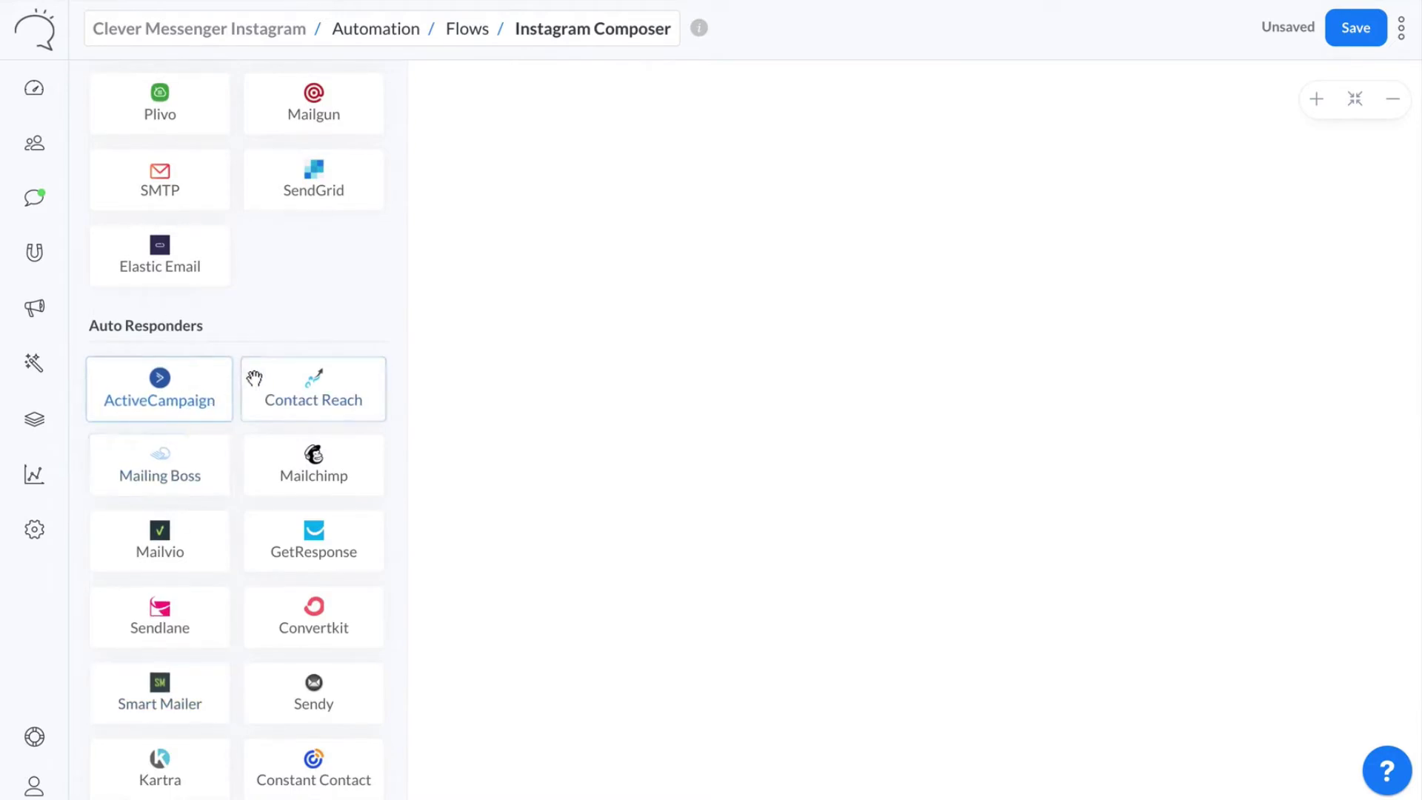
{"action": "scroll", "coordinate": [254, 378], "scroll_direction": "up", "scroll_amount": 3}
{"action": "scroll", "coordinate": [254, 377], "scroll_direction": "up", "scroll_amount": 3}
{"action": "scroll", "coordinate": [260, 348], "scroll_direction": "down", "scroll_amount": 7}
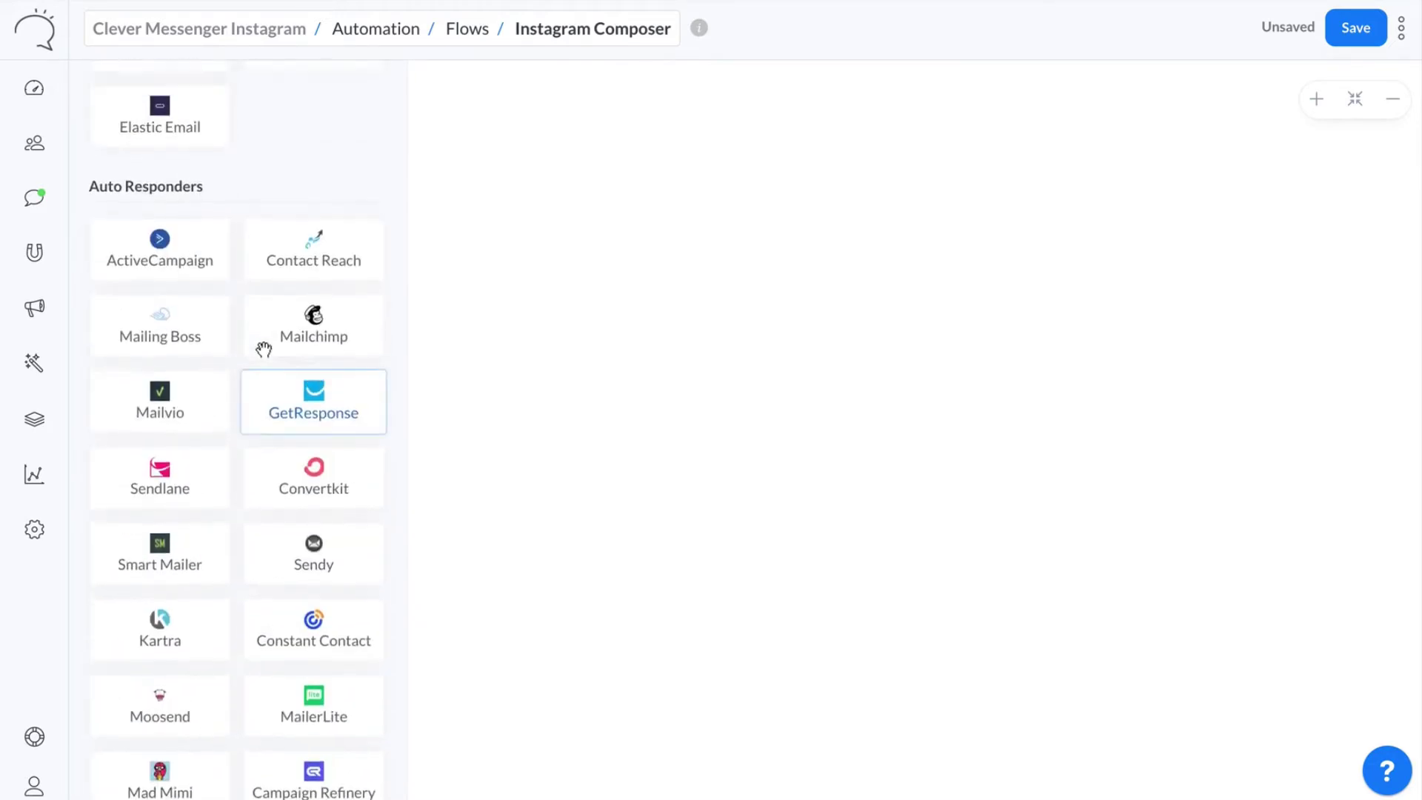
{"action": "scroll", "coordinate": [262, 347], "scroll_direction": "up", "scroll_amount": 2}
{"action": "scroll", "coordinate": [225, 288], "scroll_direction": "up", "scroll_amount": 2}
{"action": "scroll", "coordinate": [223, 289], "scroll_direction": "down", "scroll_amount": 15}
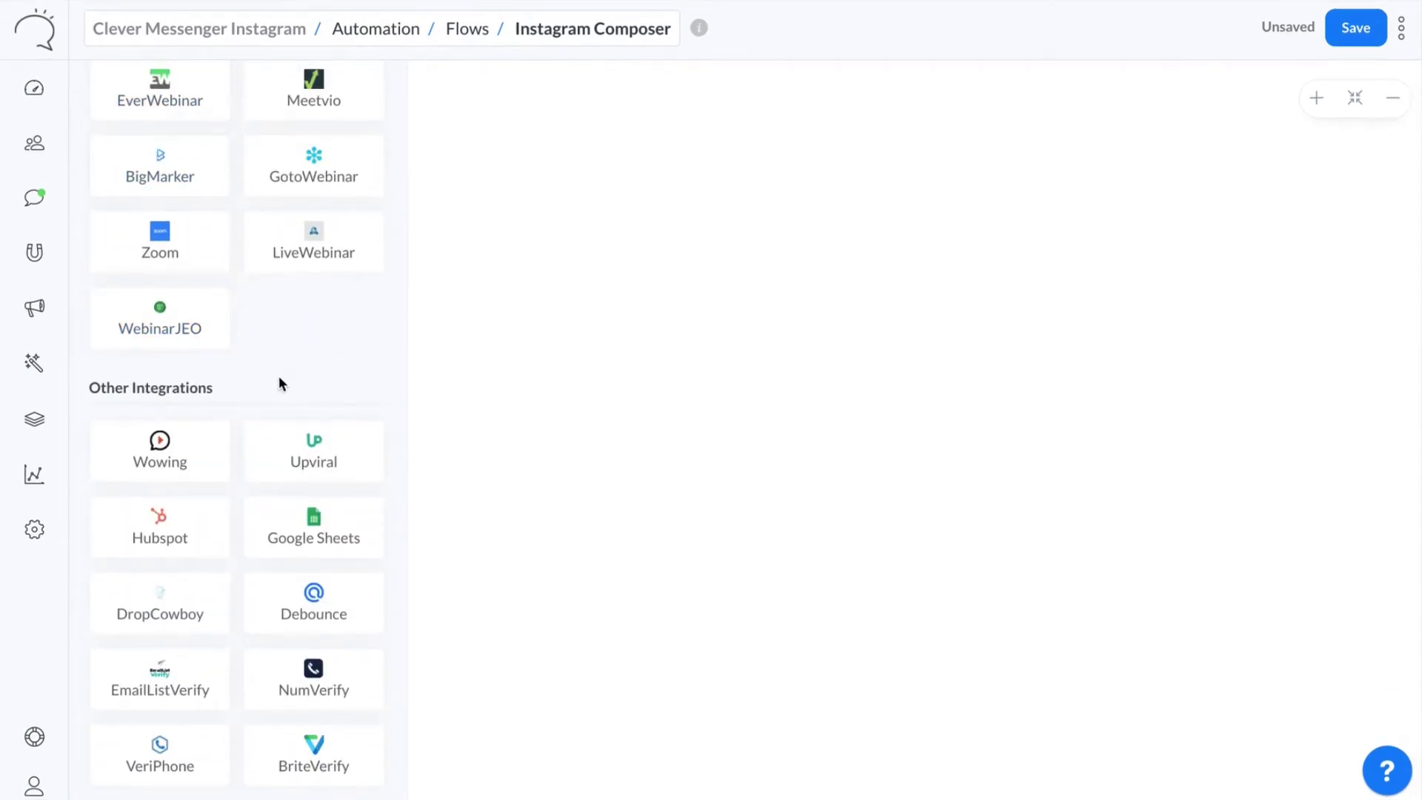
{"action": "scroll", "coordinate": [279, 376], "scroll_direction": "up", "scroll_amount": 15}
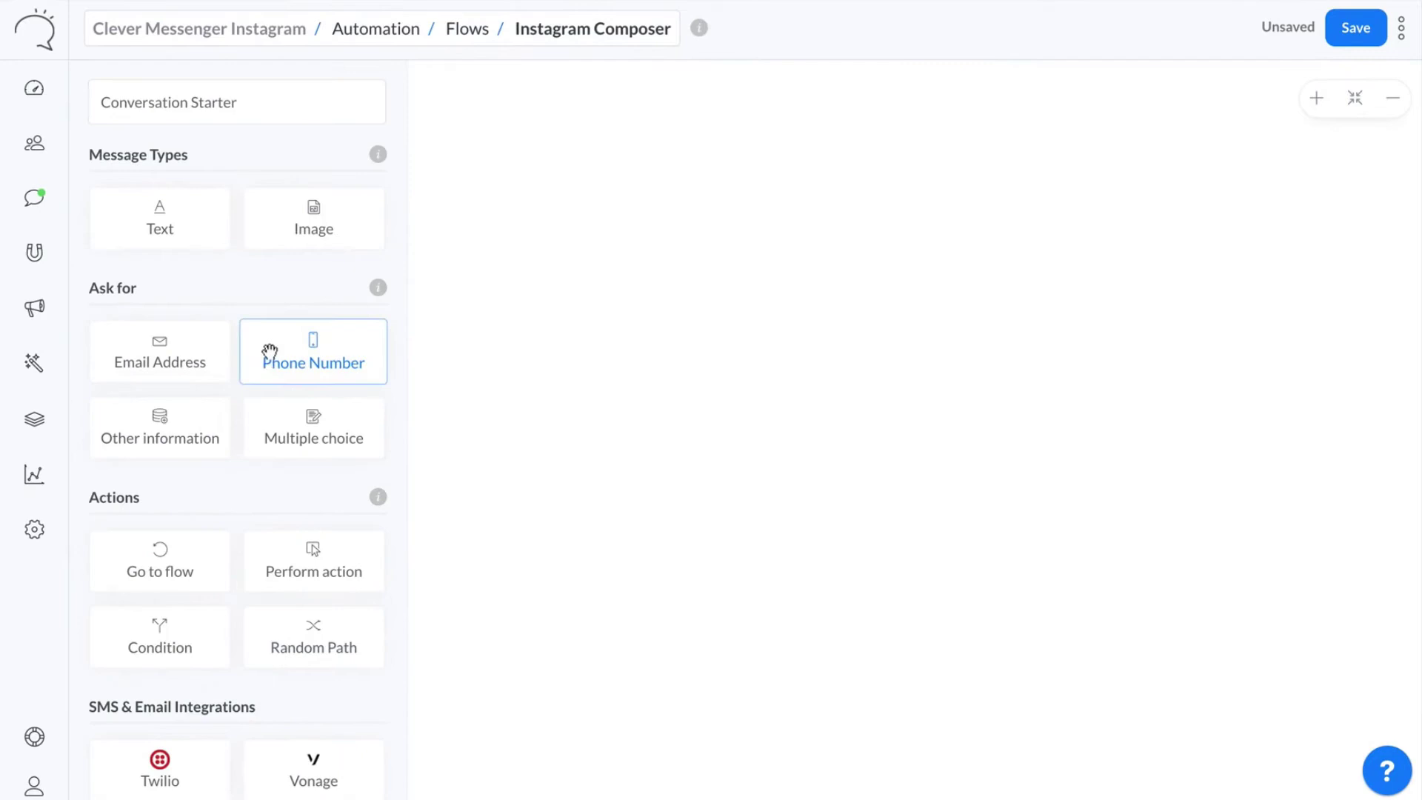
Place two text message cards side by side on the canvas.
{"action": "left_click", "coordinate": [149, 211]}
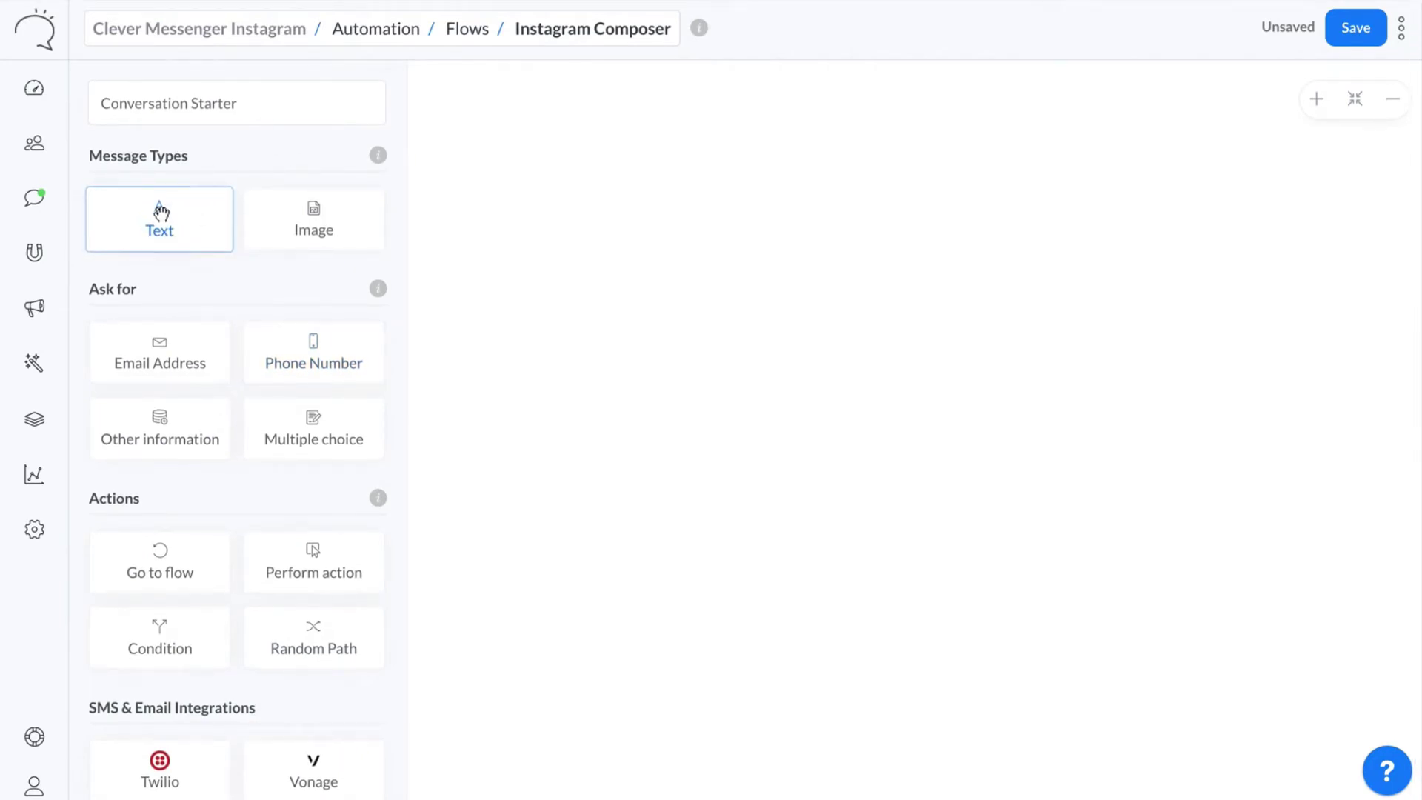
{"action": "left_click_drag", "start_coordinate": [158, 228], "coordinate": [588, 197]}
{"action": "left_click_drag", "start_coordinate": [155, 222], "coordinate": [1074, 340]}
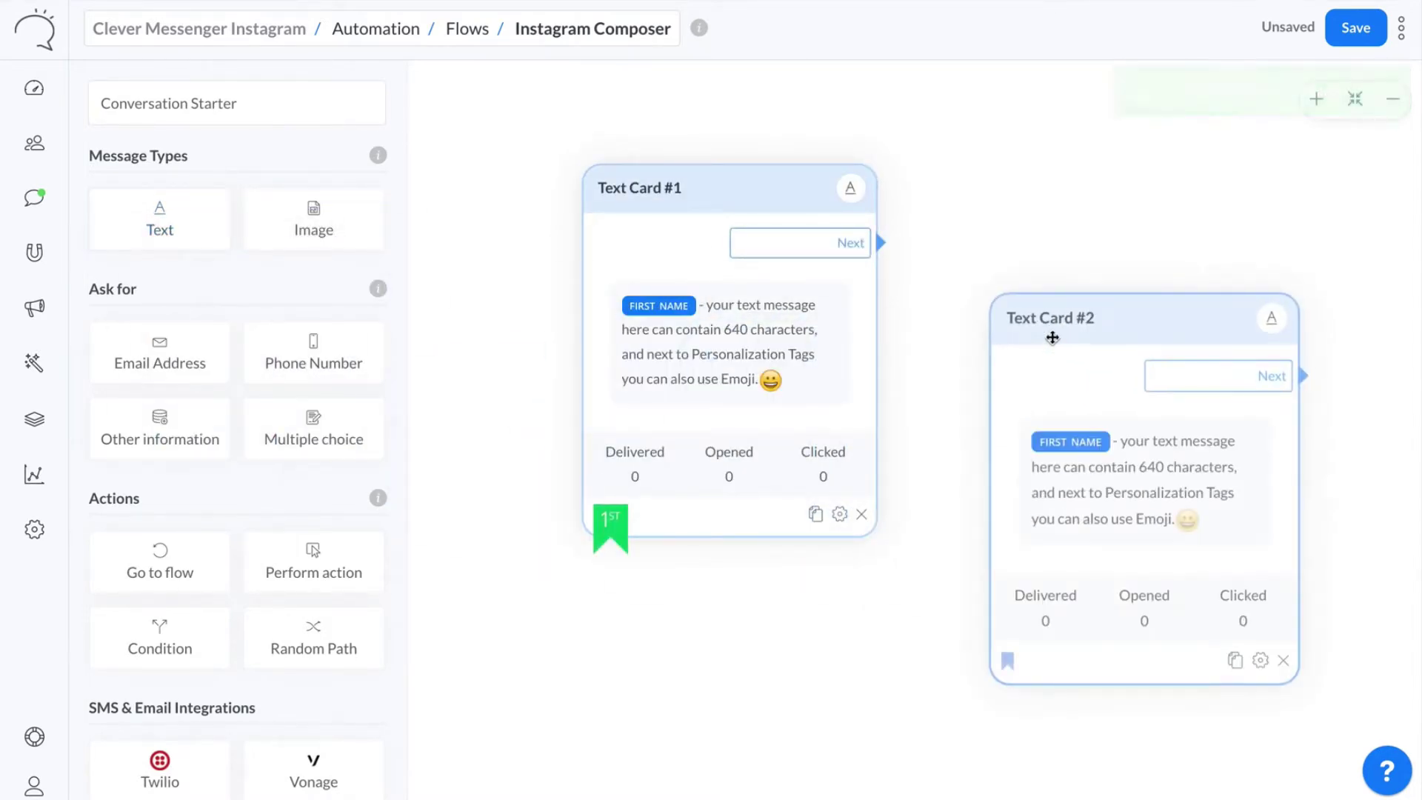
Change Text Card #1 to 'Welcome to the best chatbot experience! 👍' and save it.
{"action": "left_click", "coordinate": [762, 305]}
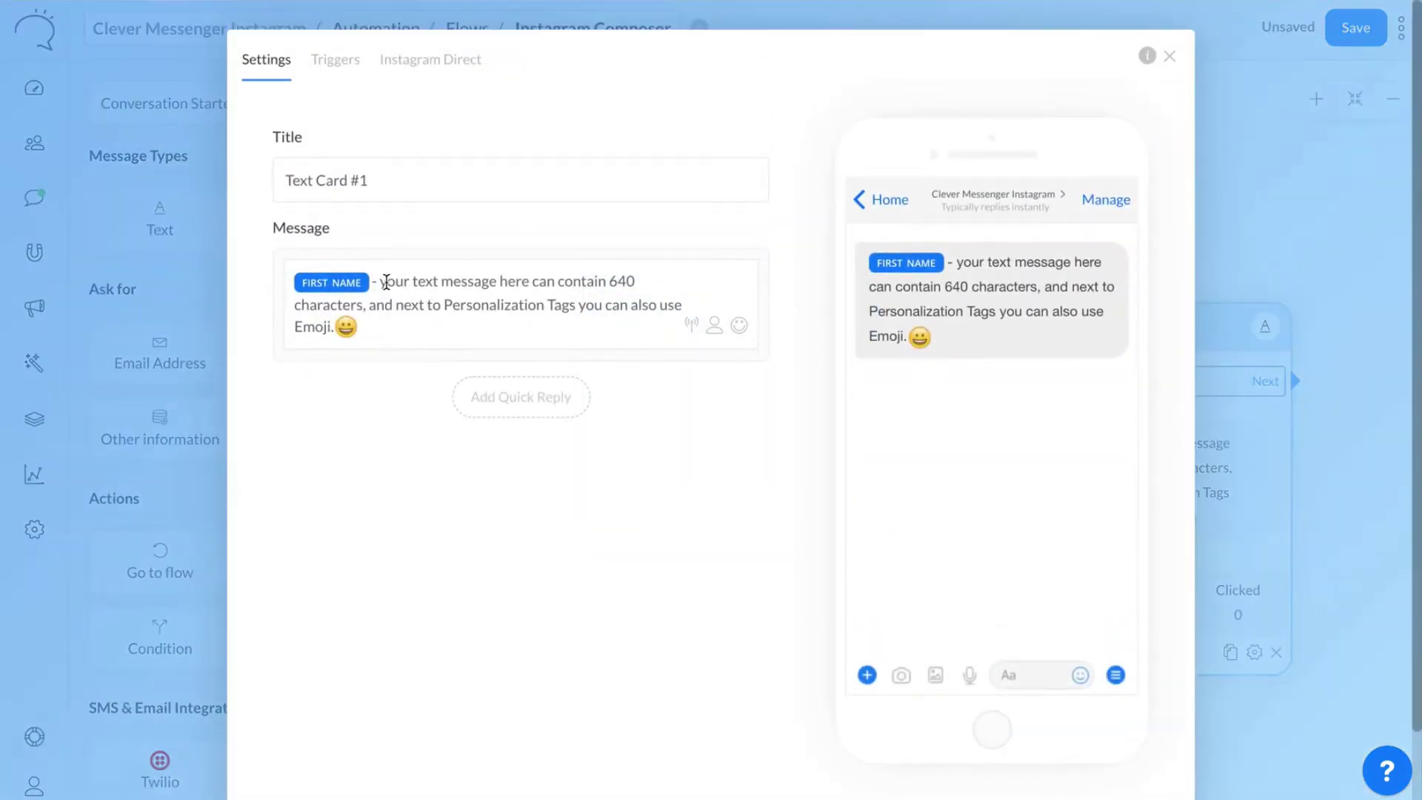
{"action": "key", "text": "ctrl+a"}
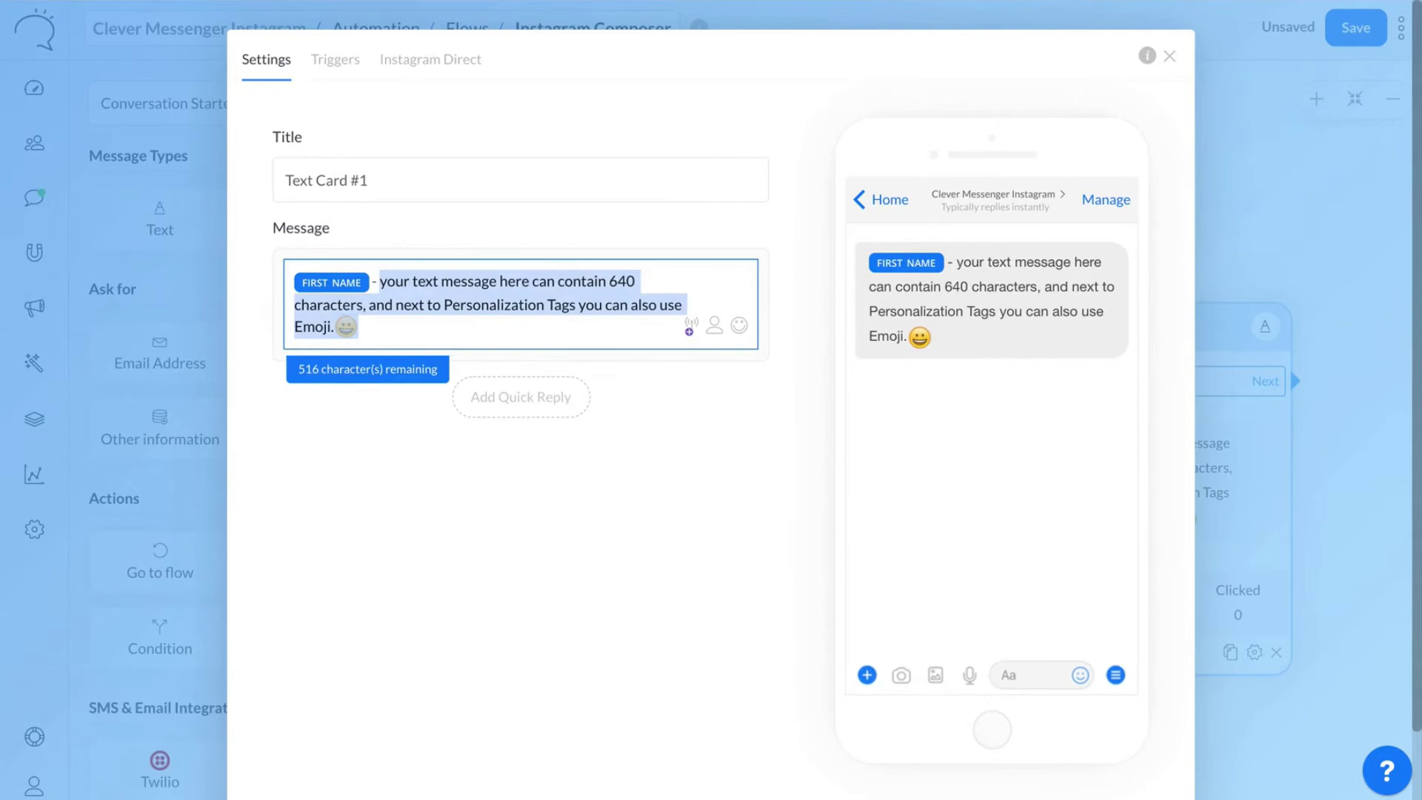
{"action": "type", "text": "Welcome to the be"}
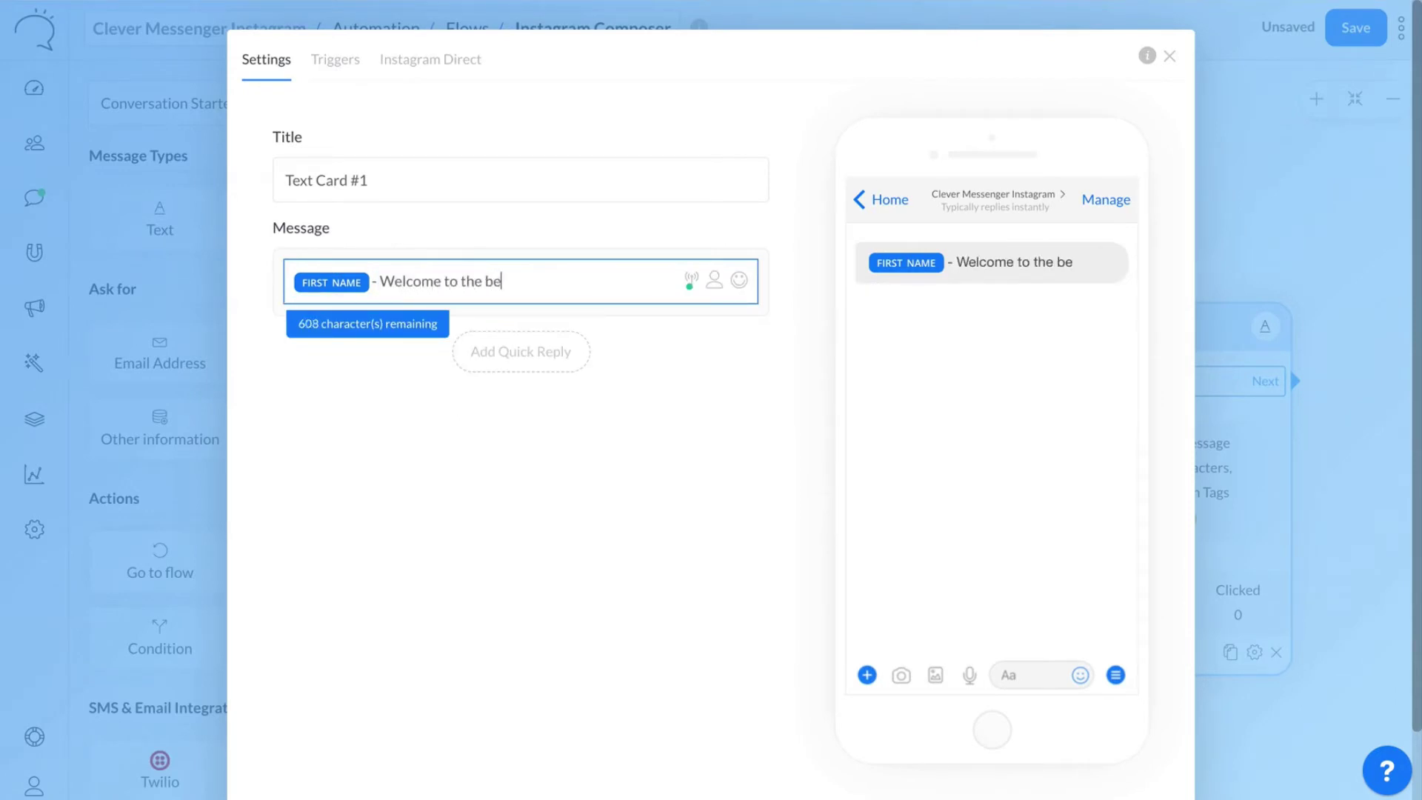
{"action": "type", "text": "st chatbot experienc"}
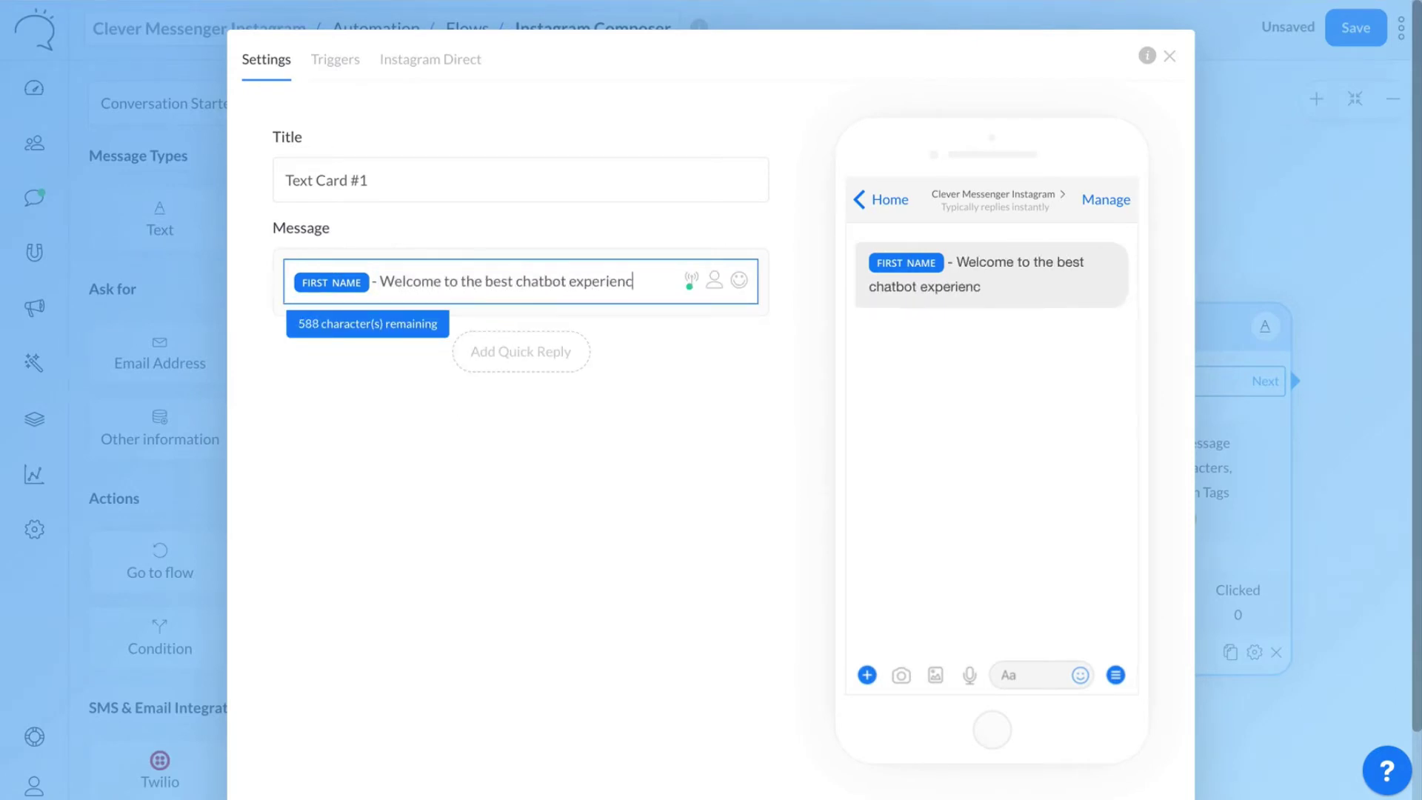
{"action": "type", "text": "e!"}
{"action": "left_click", "coordinate": [739, 280]}
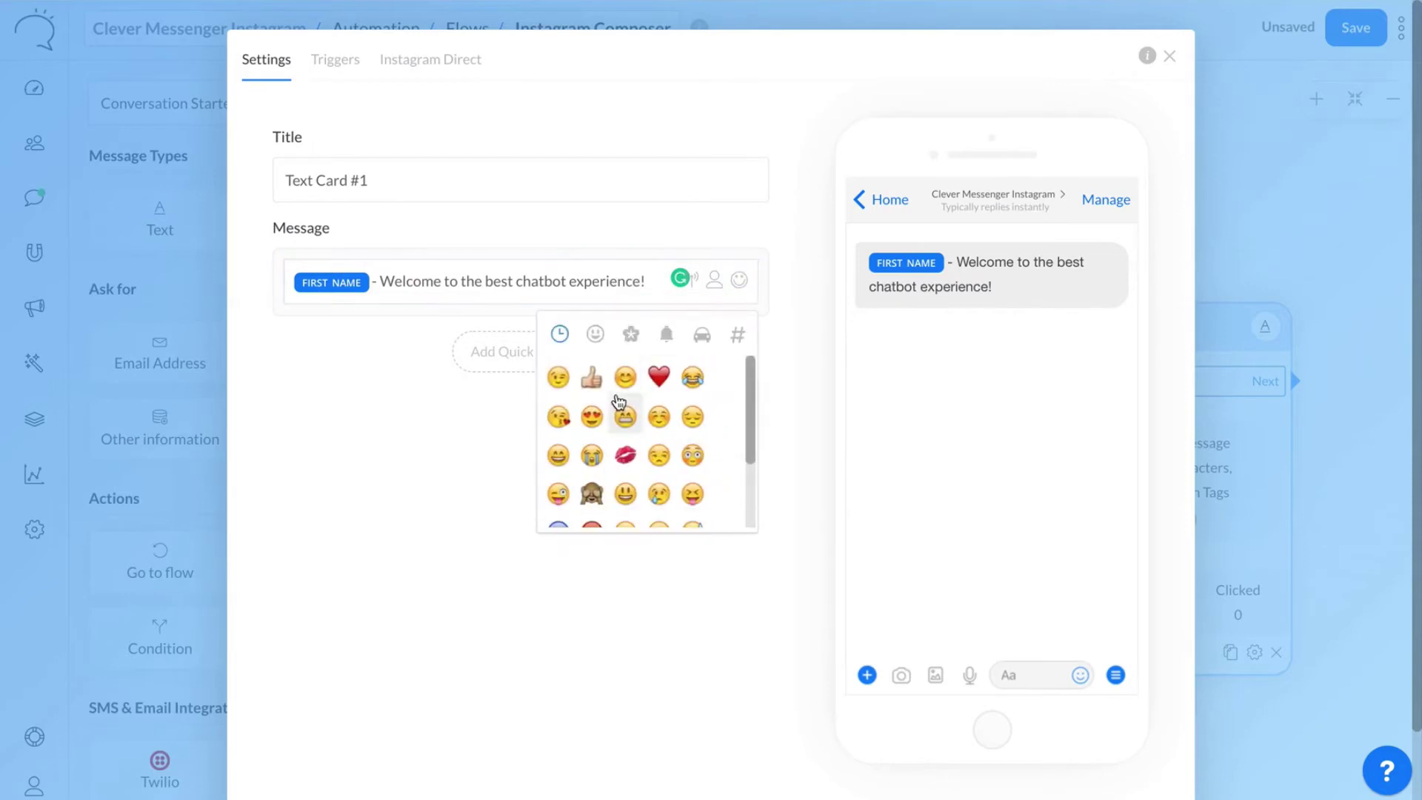
{"action": "left_click", "coordinate": [591, 377]}
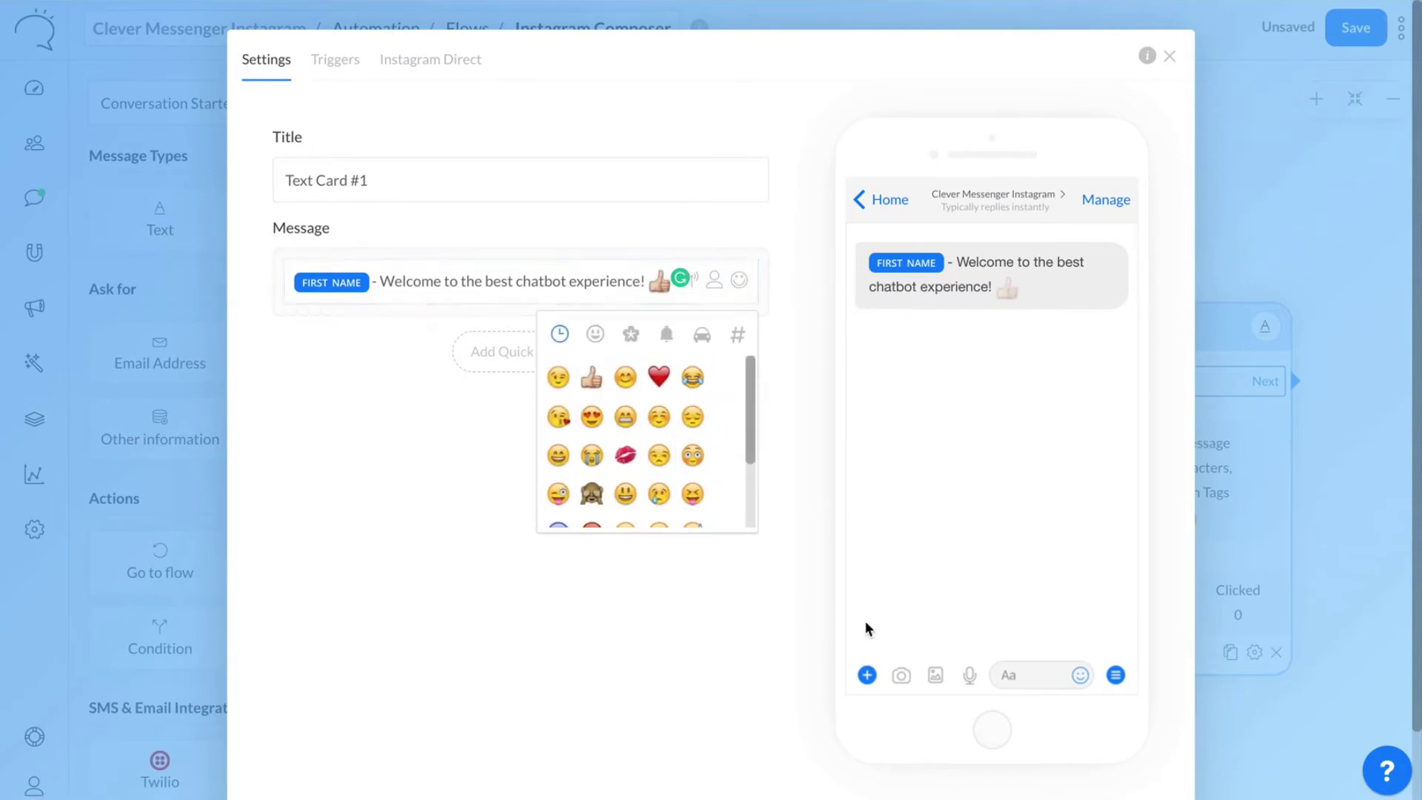
{"action": "scroll", "coordinate": [865, 621], "scroll_direction": "down", "scroll_amount": 2}
{"action": "left_click", "coordinate": [1133, 751]}
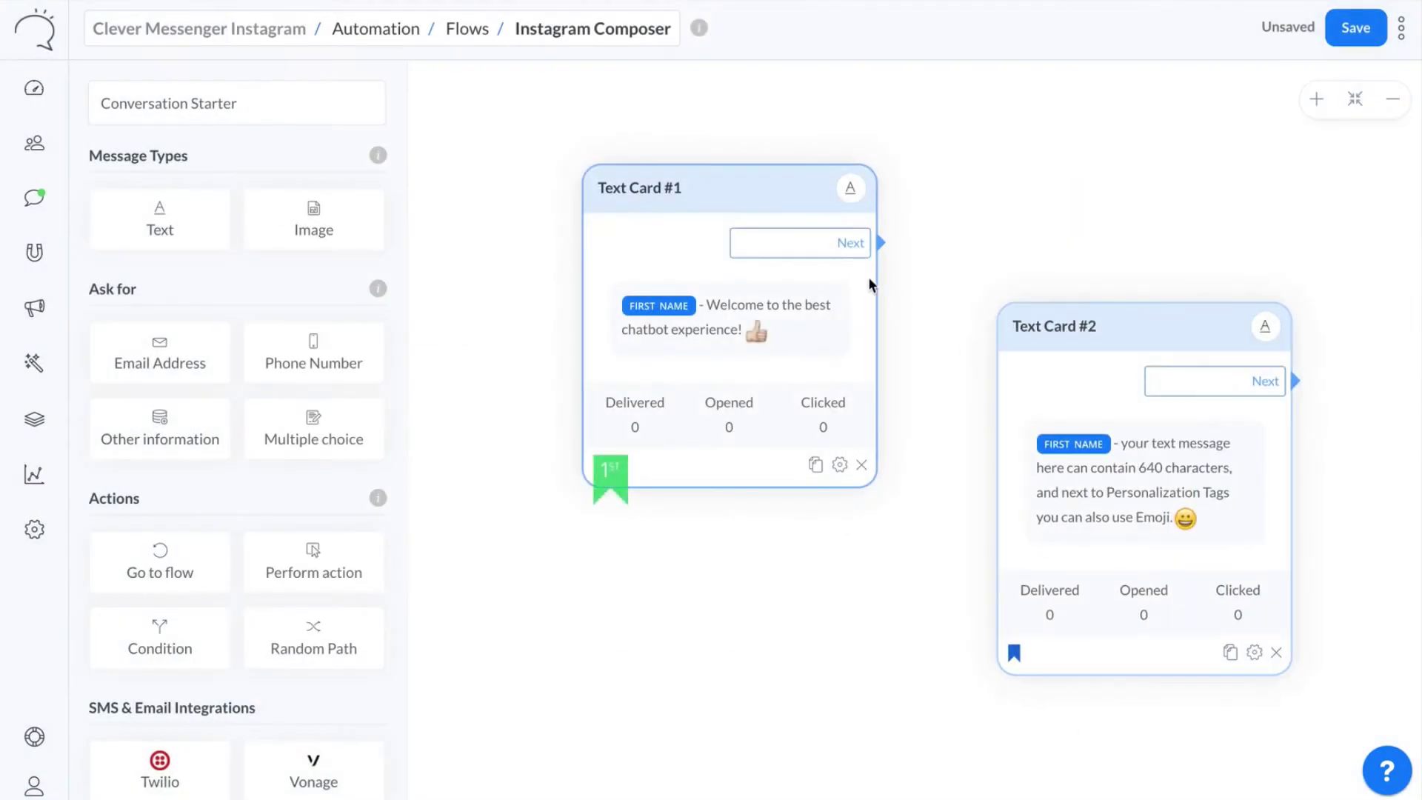
Connect Text Card #1 to Text Card #2 with a 3-second delay.
{"action": "left_click_drag", "start_coordinate": [881, 243], "coordinate": [1019, 391]}
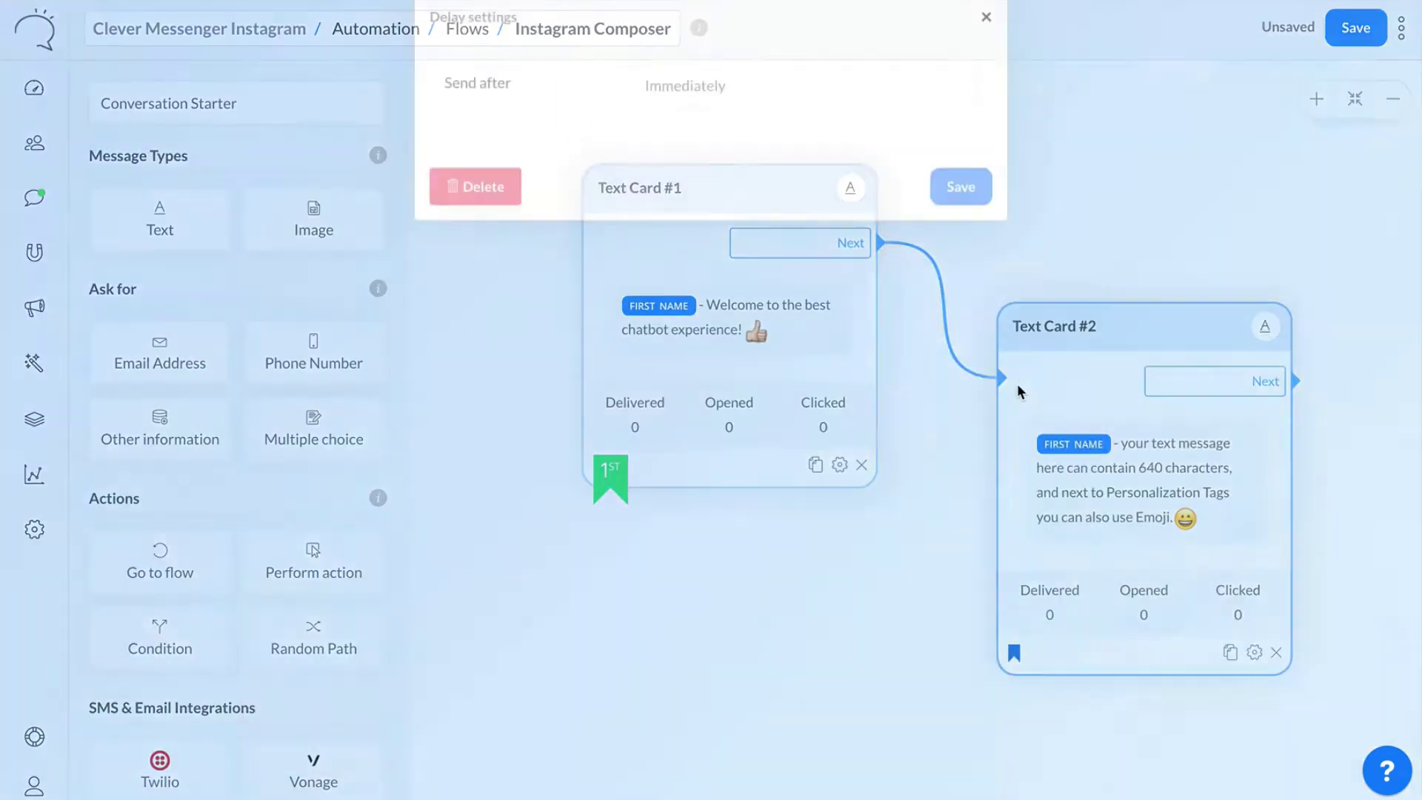
{"action": "left_click", "coordinate": [772, 140]}
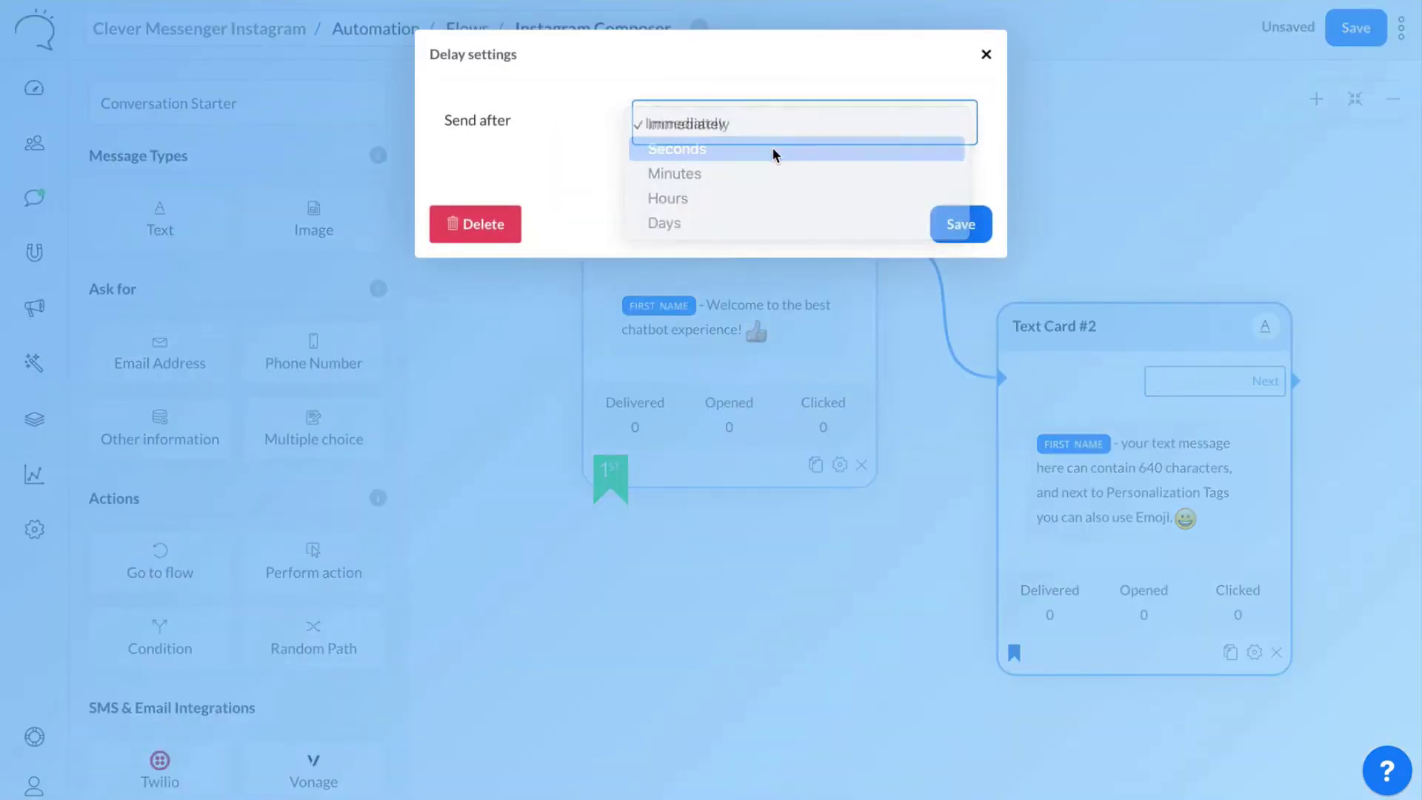
{"action": "left_click", "coordinate": [771, 148]}
{"action": "left_click", "coordinate": [688, 183]}
{"action": "type", "text": "3"}
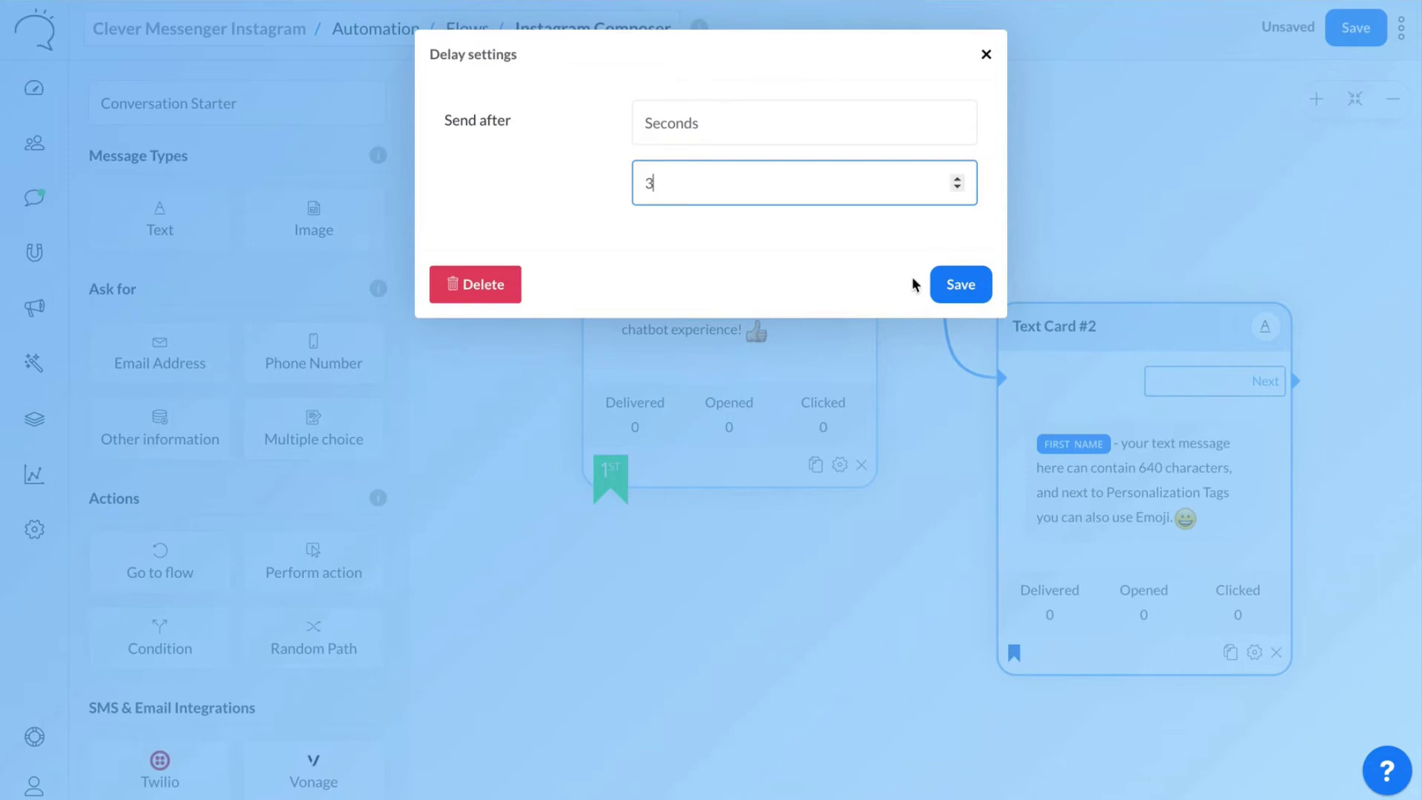
{"action": "left_click", "coordinate": [954, 285]}
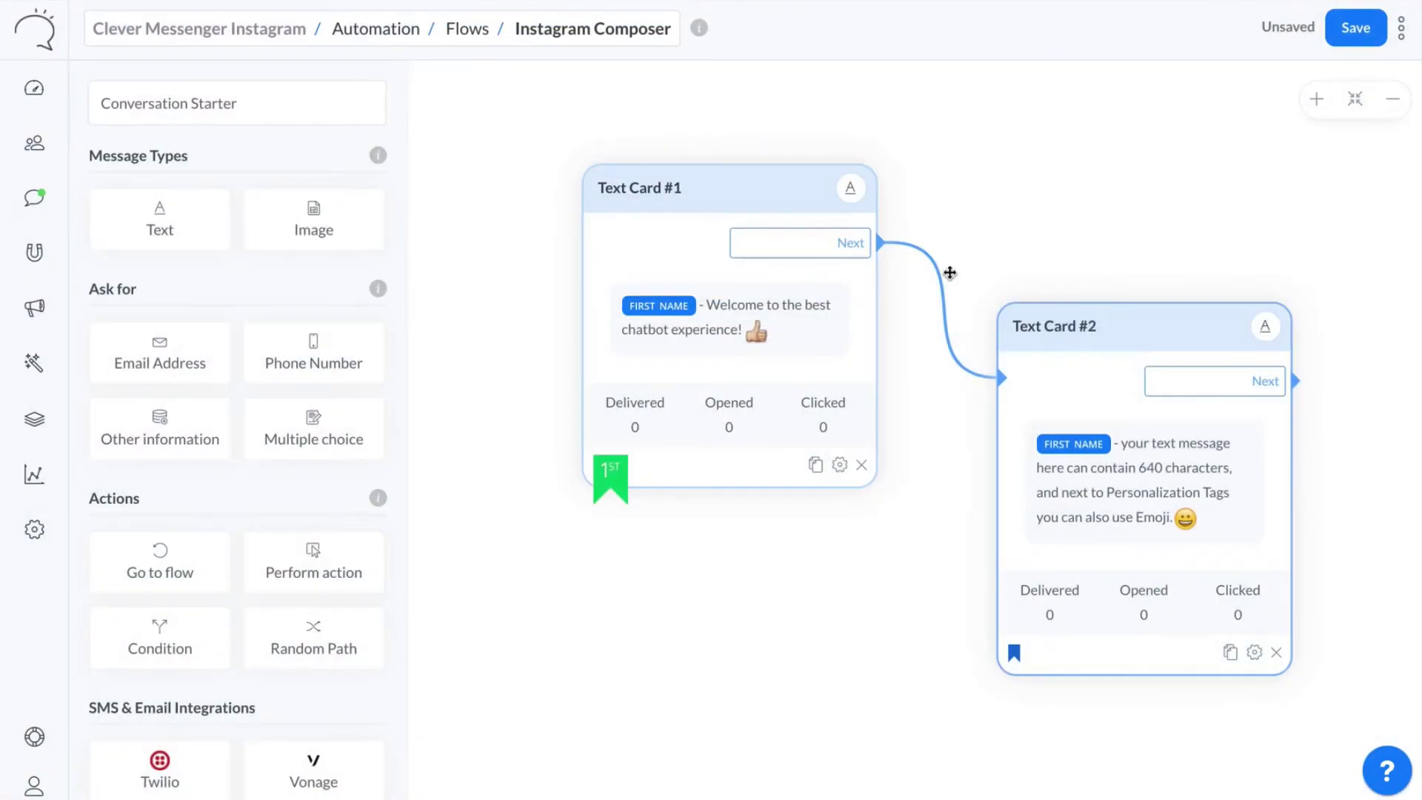
Set Text Card #2 to 'How can we help you' with a 'Connect to Human 👌' quick reply.
{"action": "left_click", "coordinate": [1101, 358]}
{"action": "left_click", "coordinate": [427, 308]}
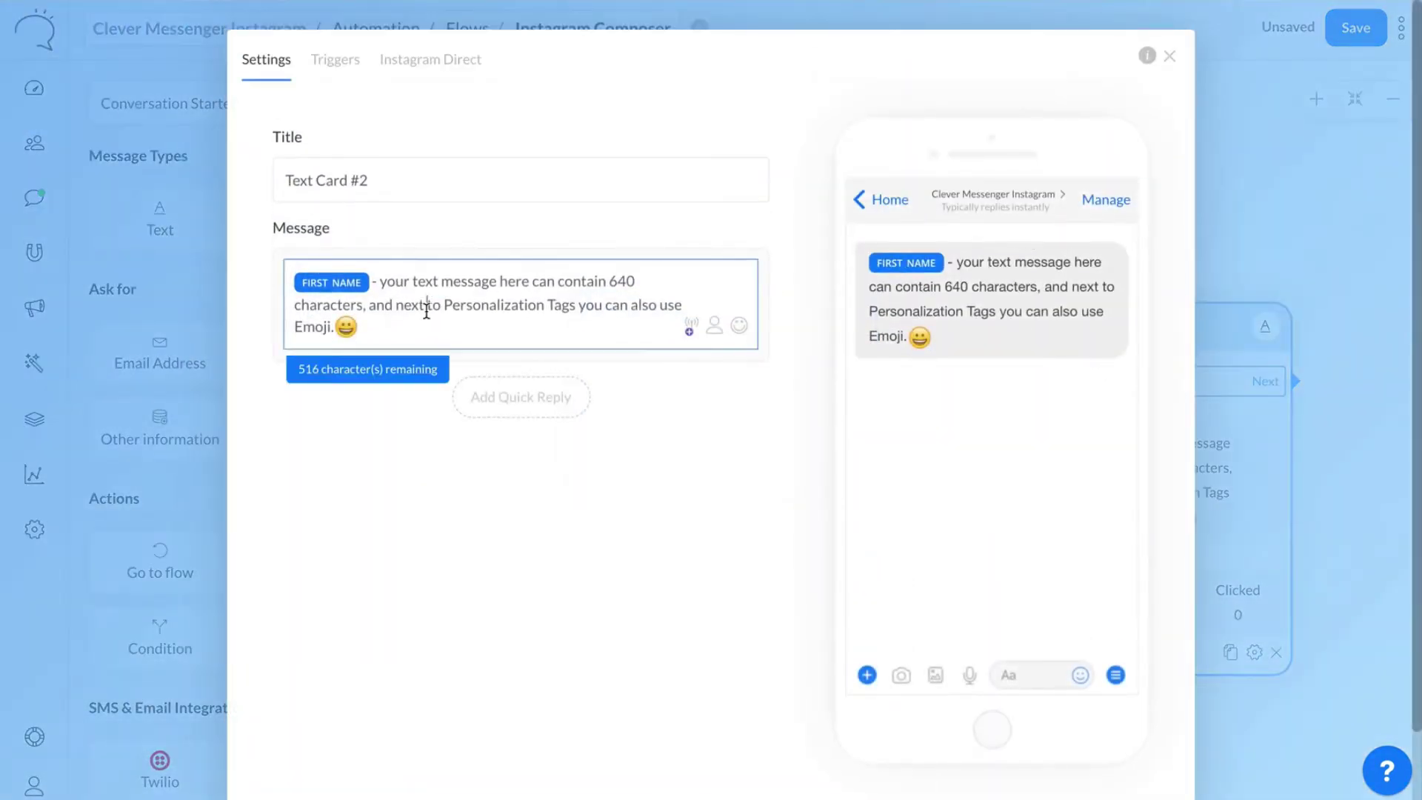
{"action": "key", "text": "ctrl+a"}
{"action": "type", "text": "How can"}
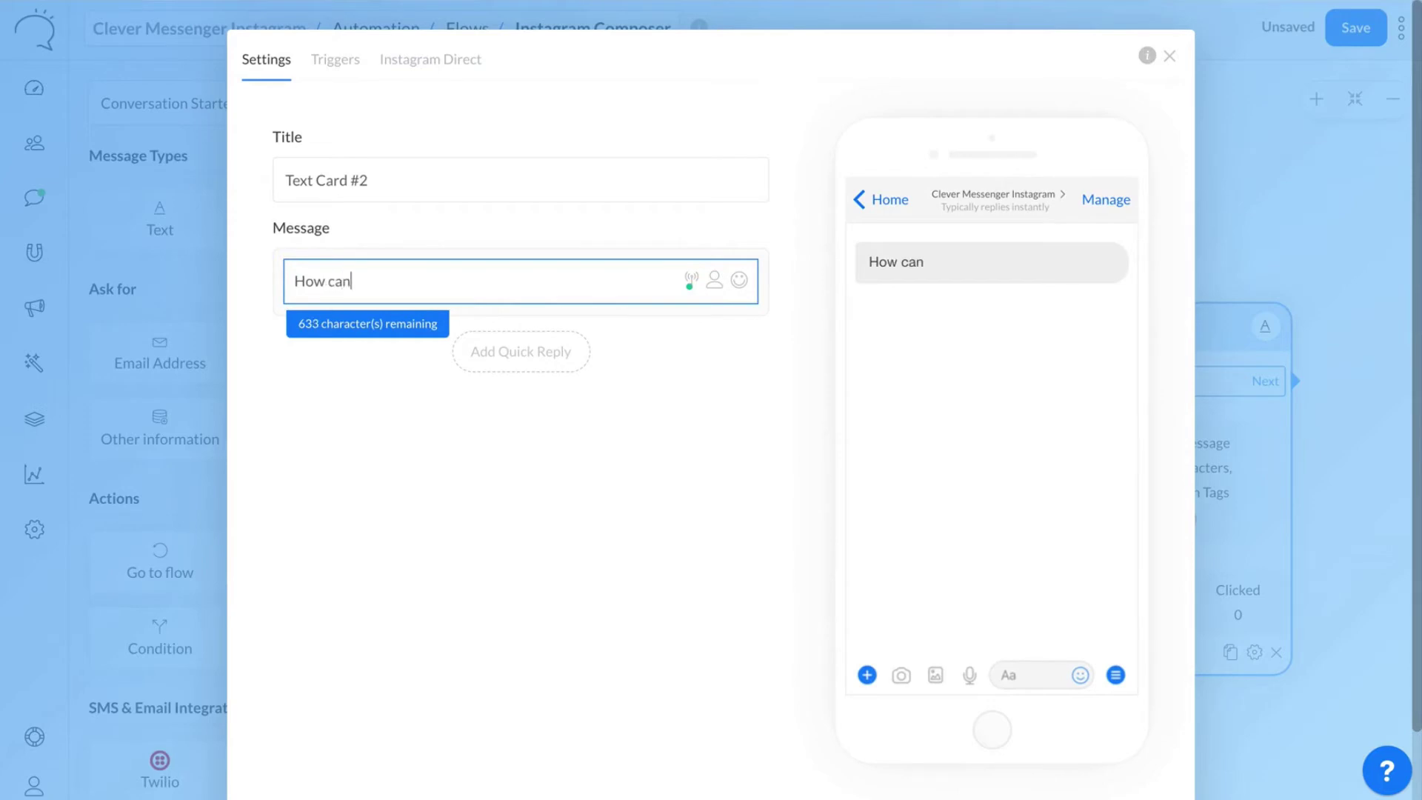
{"action": "type", "text": " we help you?"}
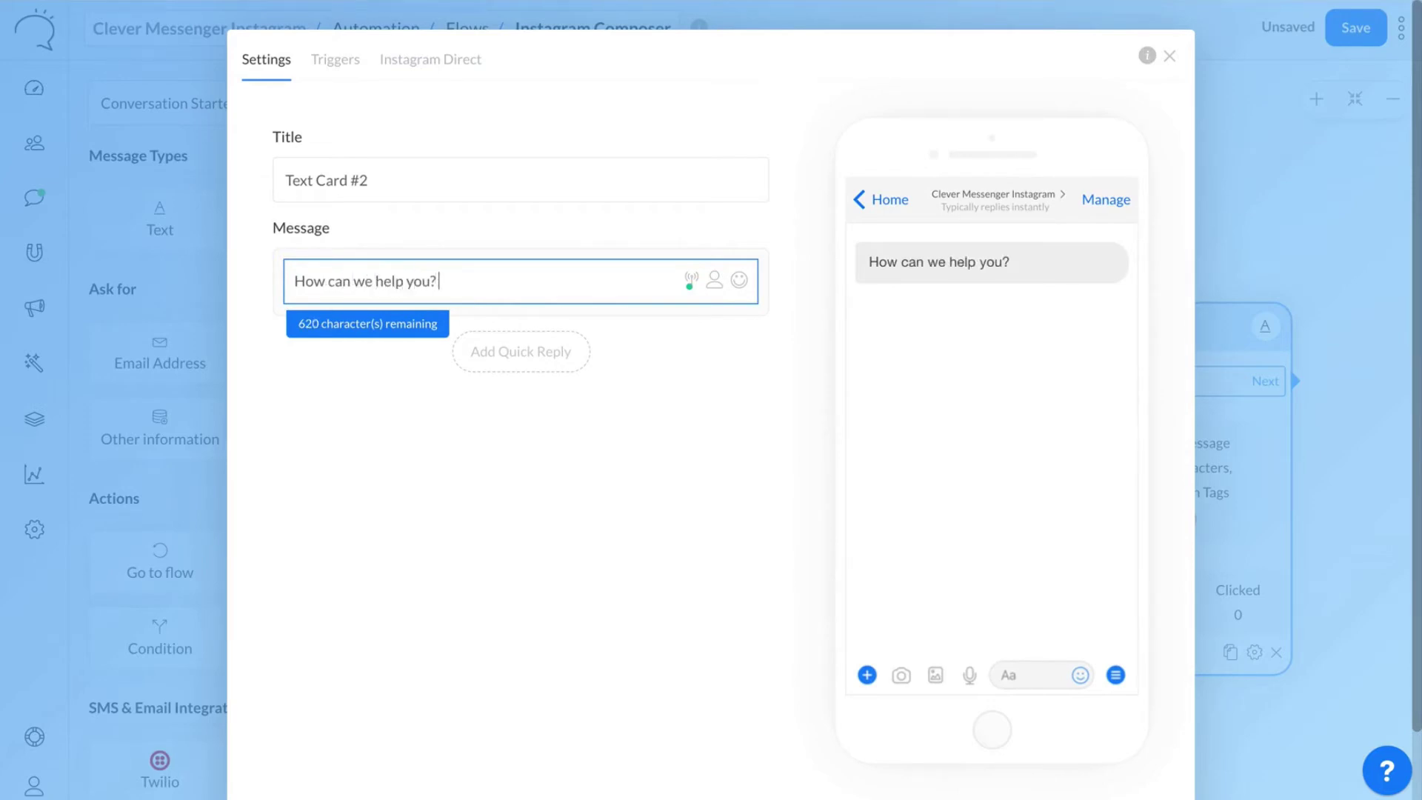
{"action": "left_click", "coordinate": [521, 351]}
{"action": "type", "text": "Connect to Human"}
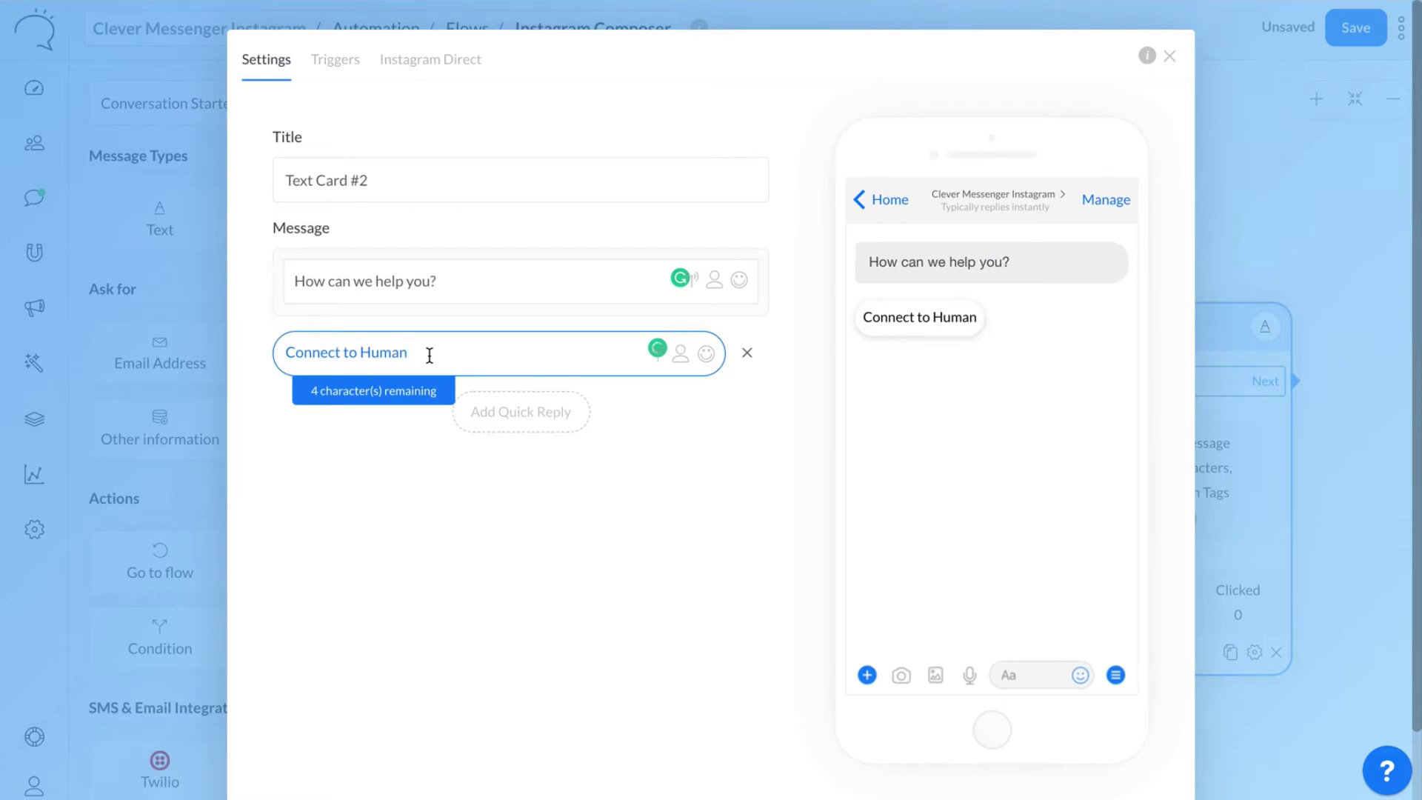
{"action": "left_click", "coordinate": [706, 354]}
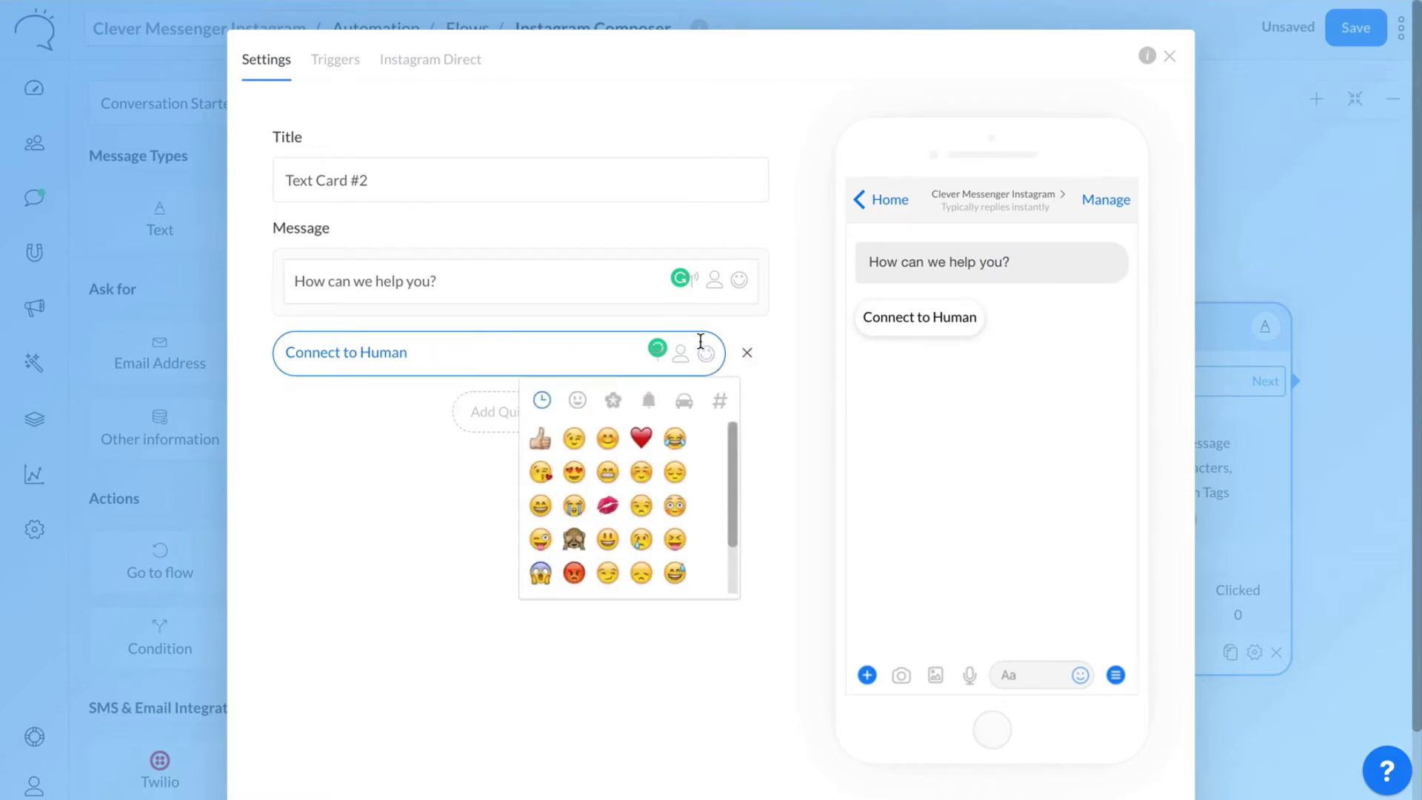
{"action": "scroll", "coordinate": [602, 461], "scroll_direction": "down", "scroll_amount": 2}
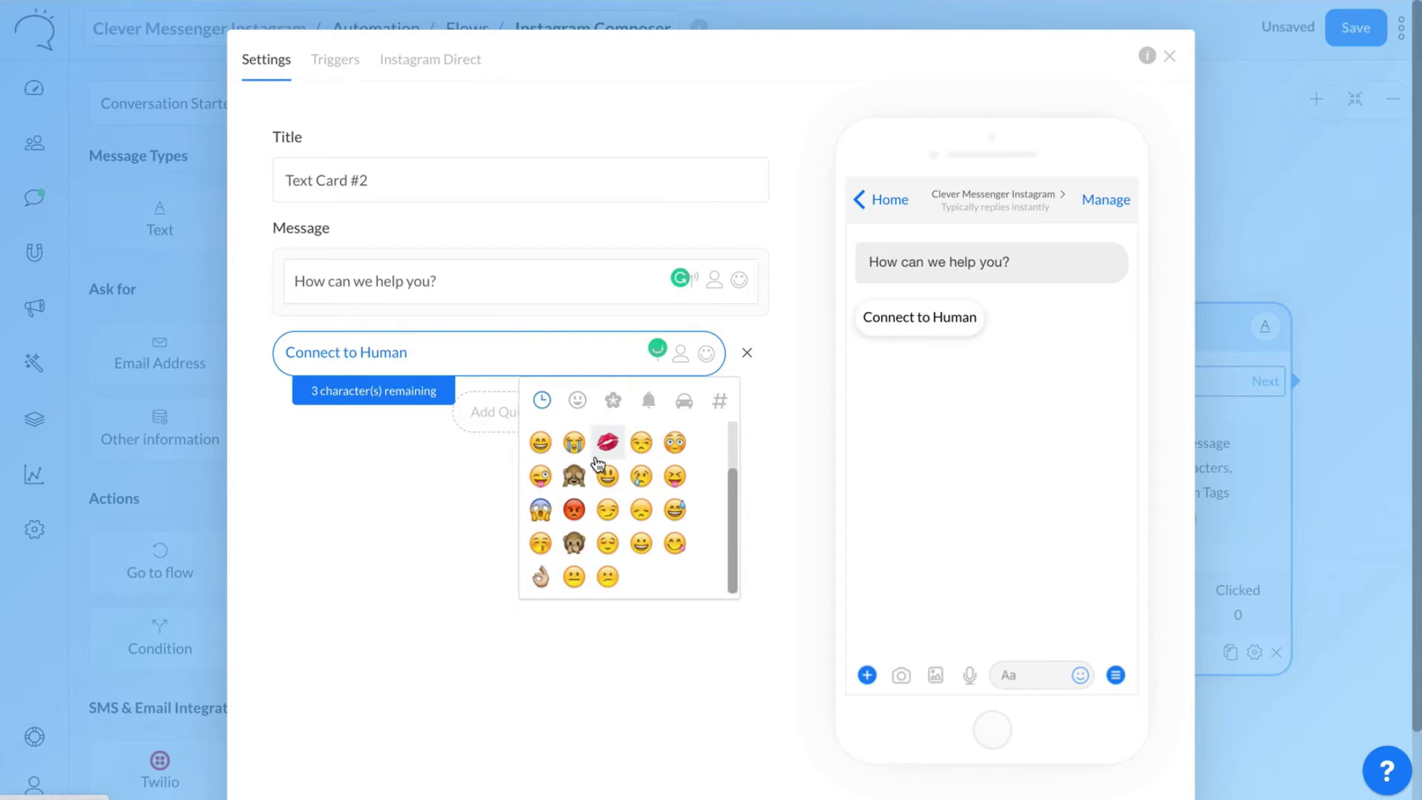
{"action": "left_click", "coordinate": [541, 576]}
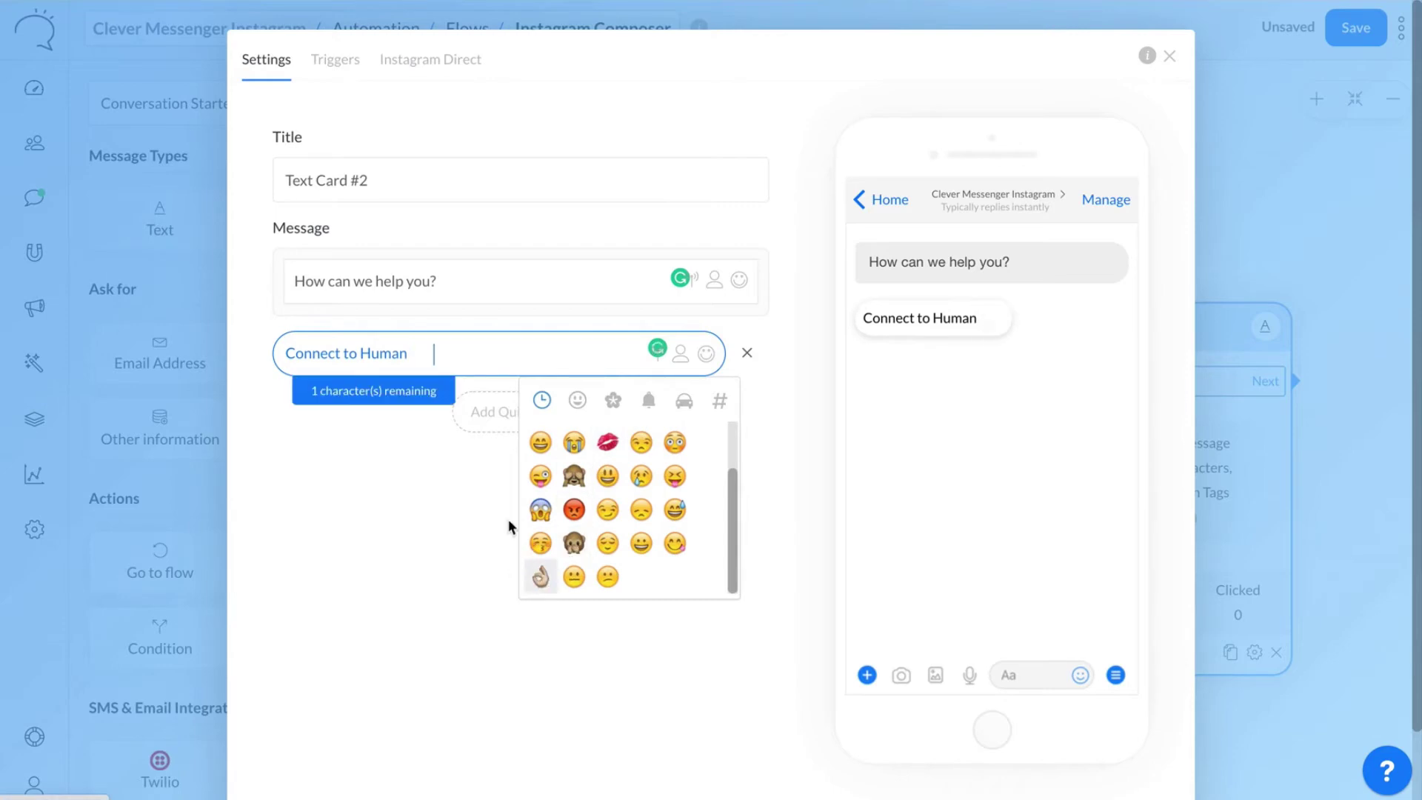
{"action": "left_click", "coordinate": [700, 661]}
{"action": "scroll", "coordinate": [1118, 648], "scroll_direction": "down", "scroll_amount": 2}
{"action": "left_click", "coordinate": [1149, 751]}
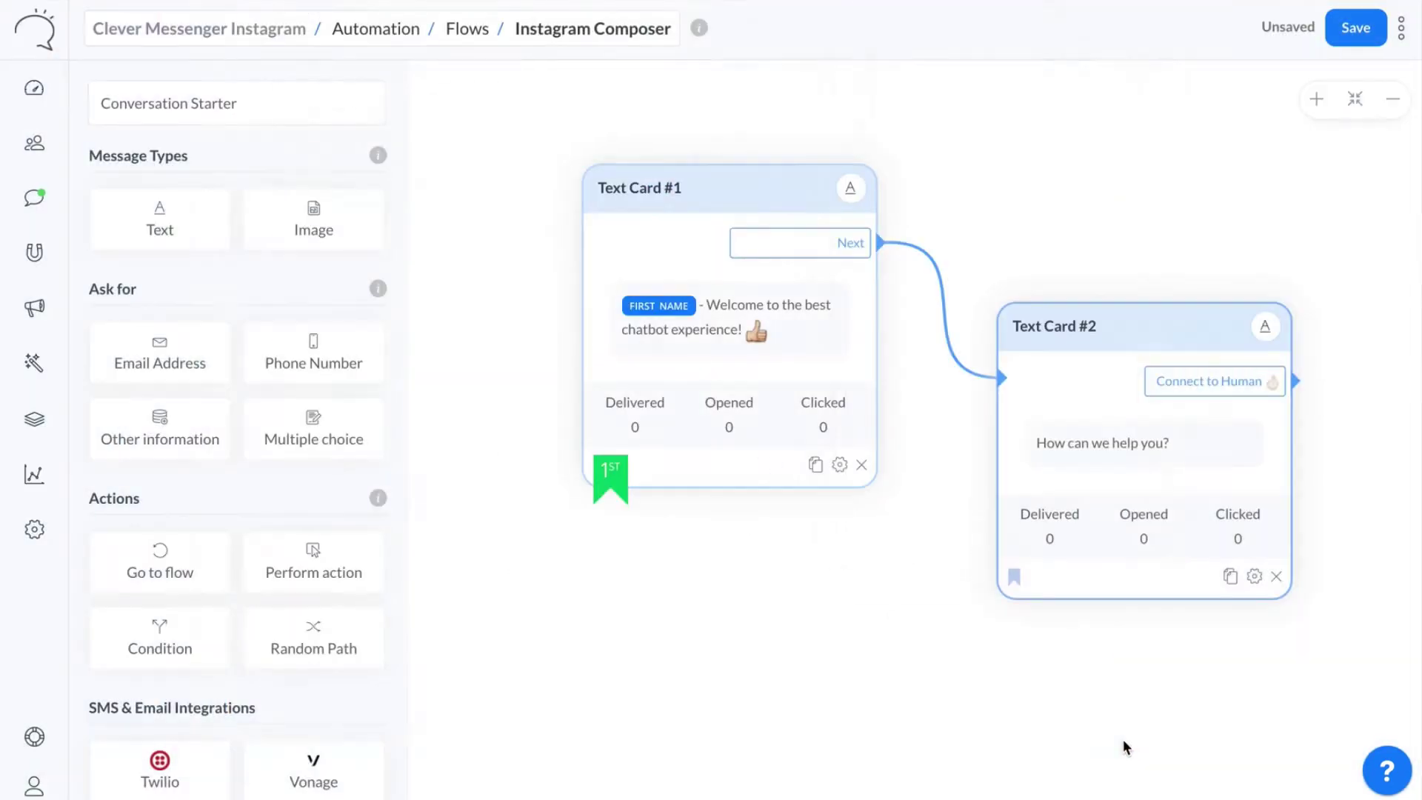
Nudge Text Card #2 lower, save the flow, and return to the flows list.
{"action": "left_click_drag", "start_coordinate": [1185, 323], "coordinate": [1181, 363]}
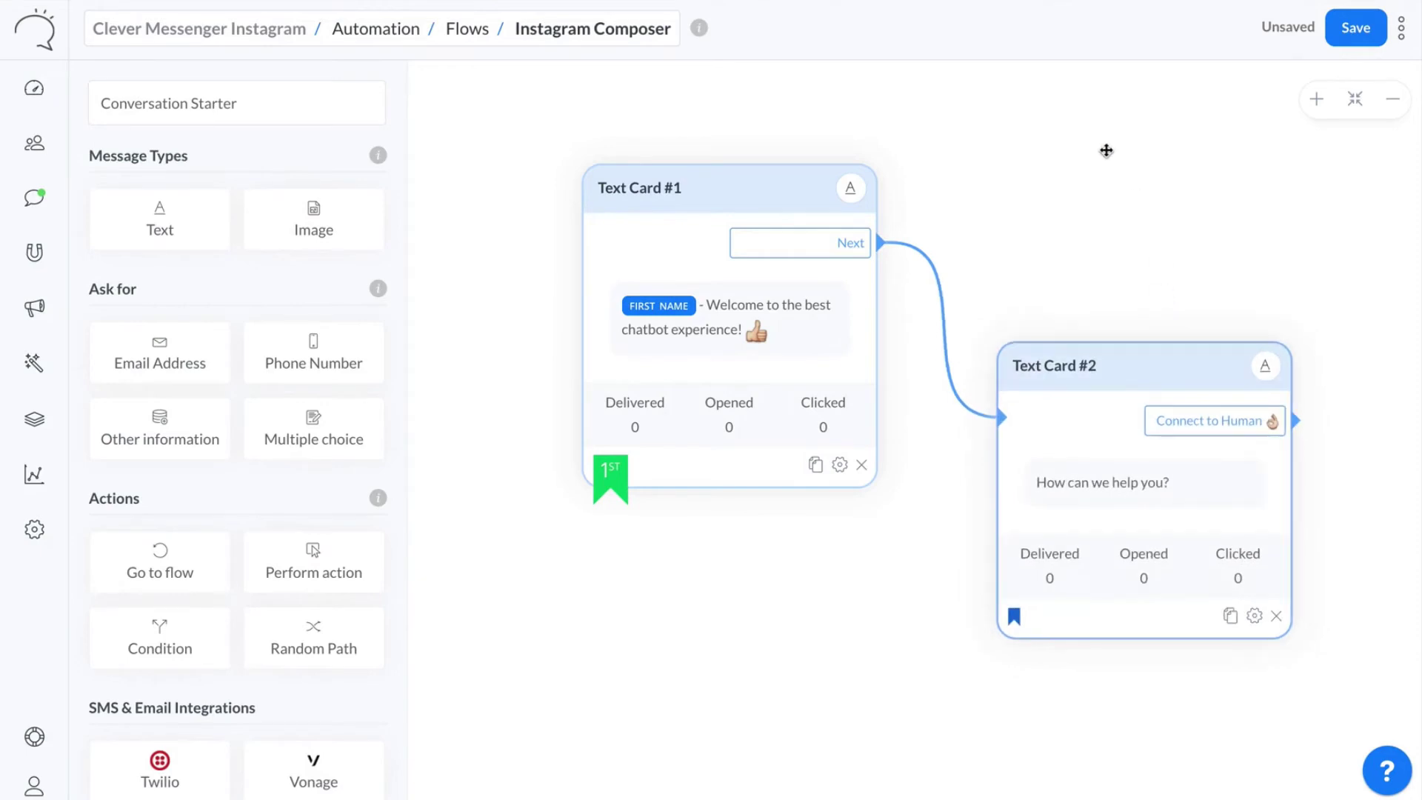
{"action": "left_click", "coordinate": [1348, 39]}
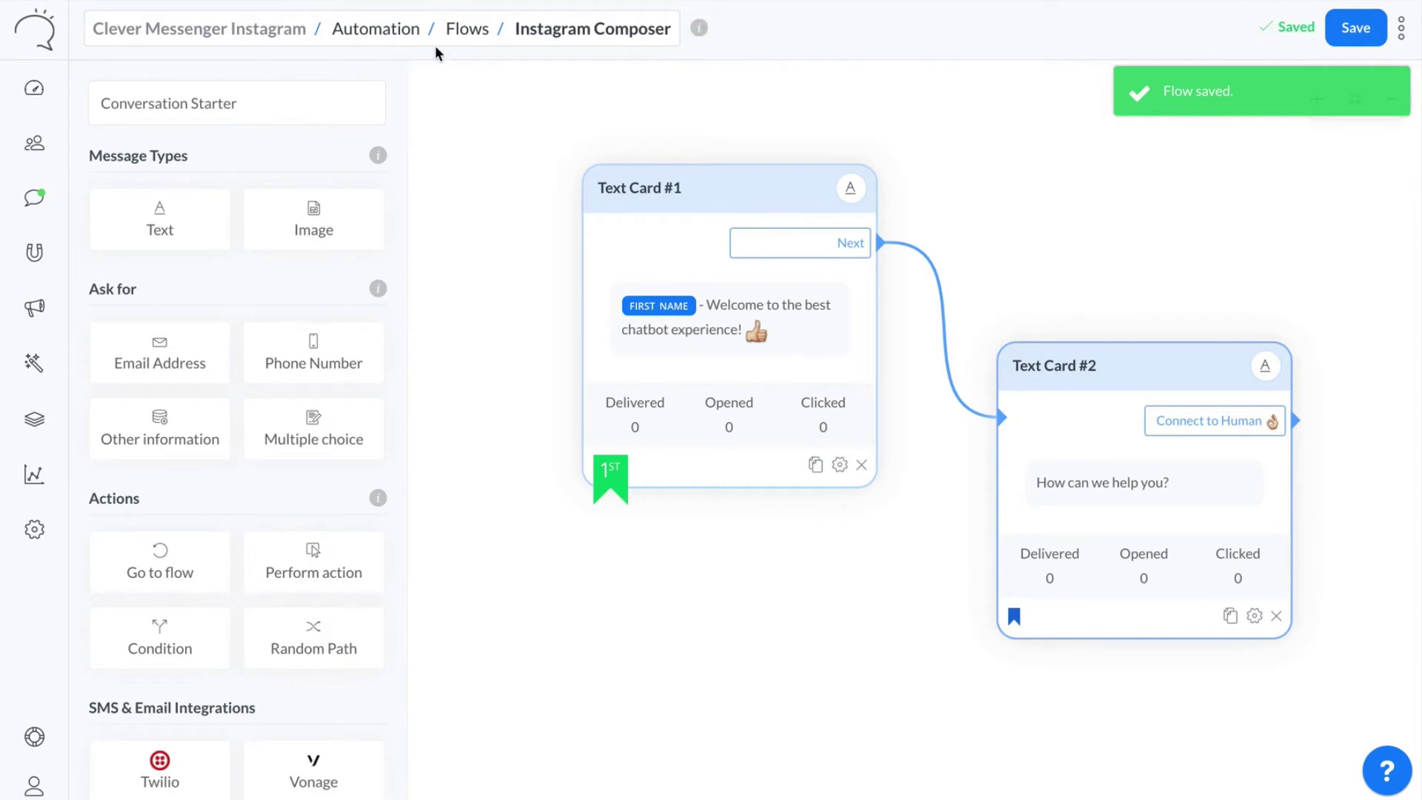
{"action": "left_click", "coordinate": [468, 32]}
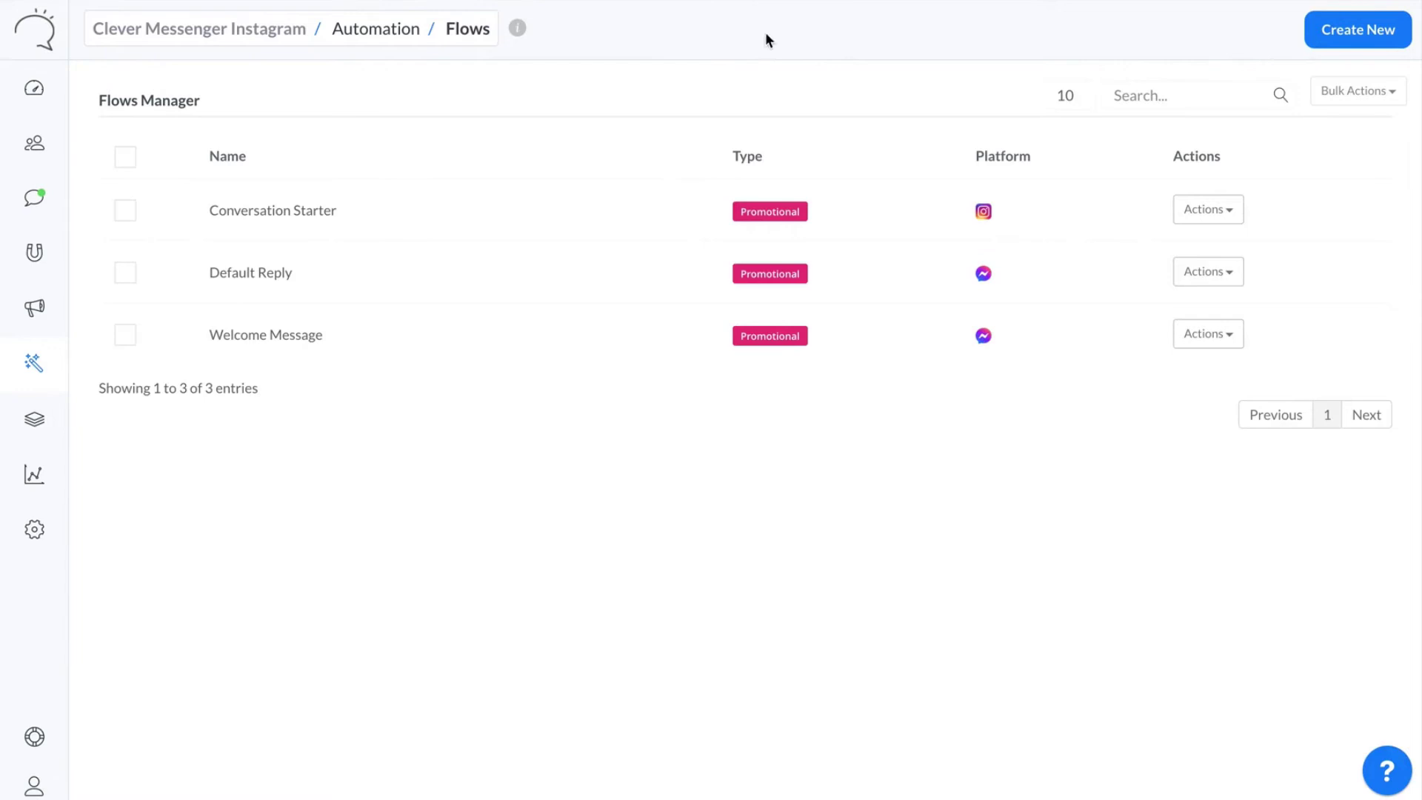
Create another Instagram-platform flow called 'Default Reply Instagram'.
{"action": "left_click", "coordinate": [1363, 35]}
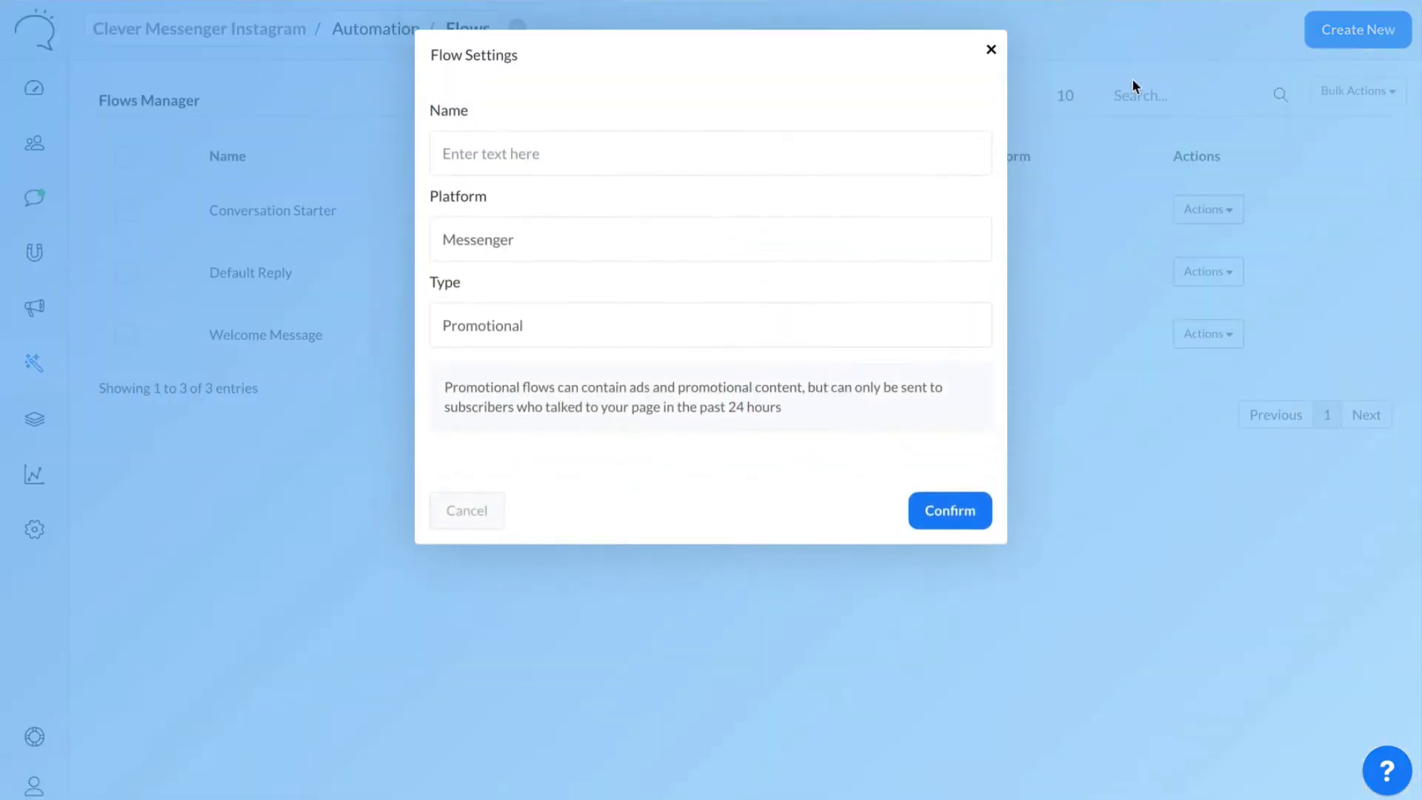
{"action": "left_click", "coordinate": [637, 246]}
{"action": "left_click", "coordinate": [606, 266]}
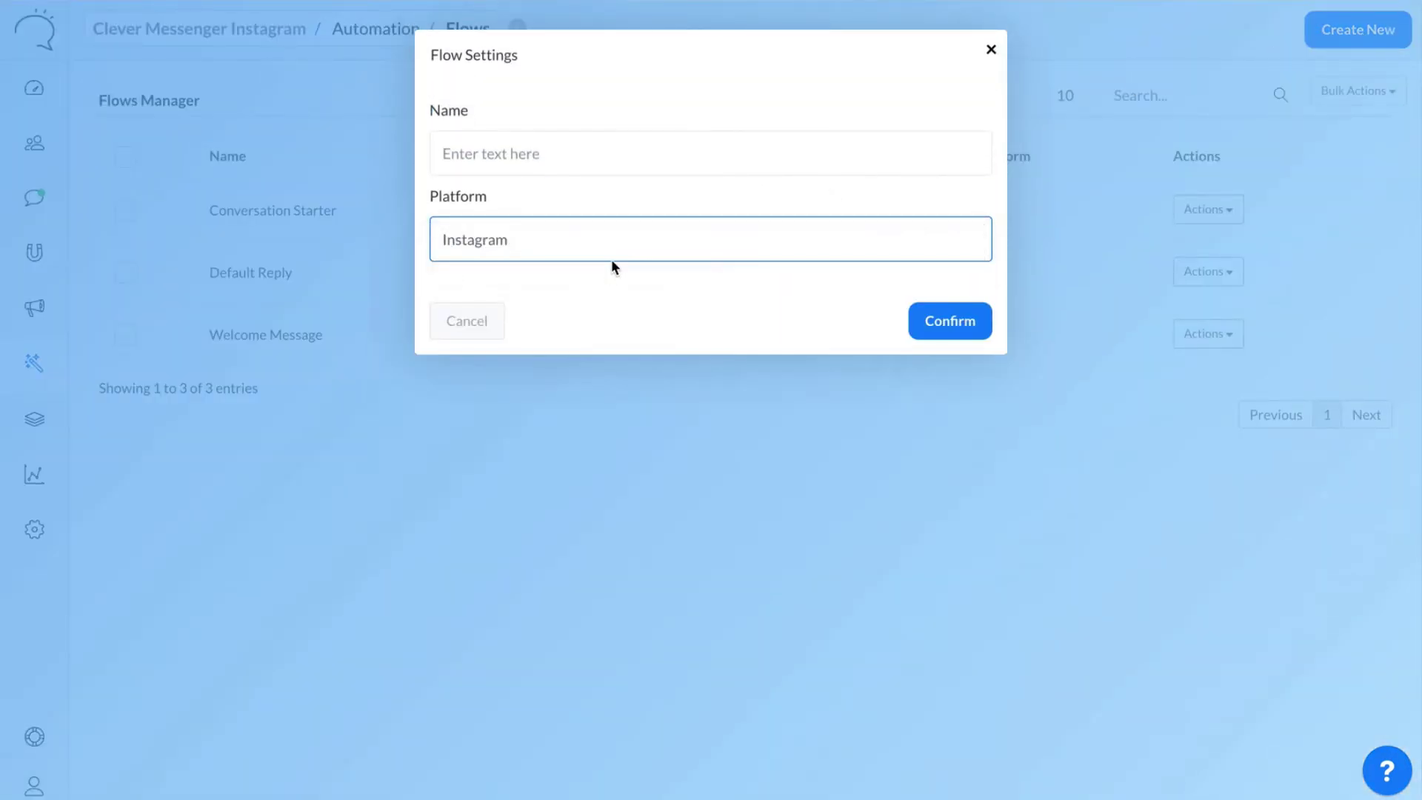
{"action": "left_click", "coordinate": [619, 153]}
{"action": "type", "text": "Default Reply Instagram"}
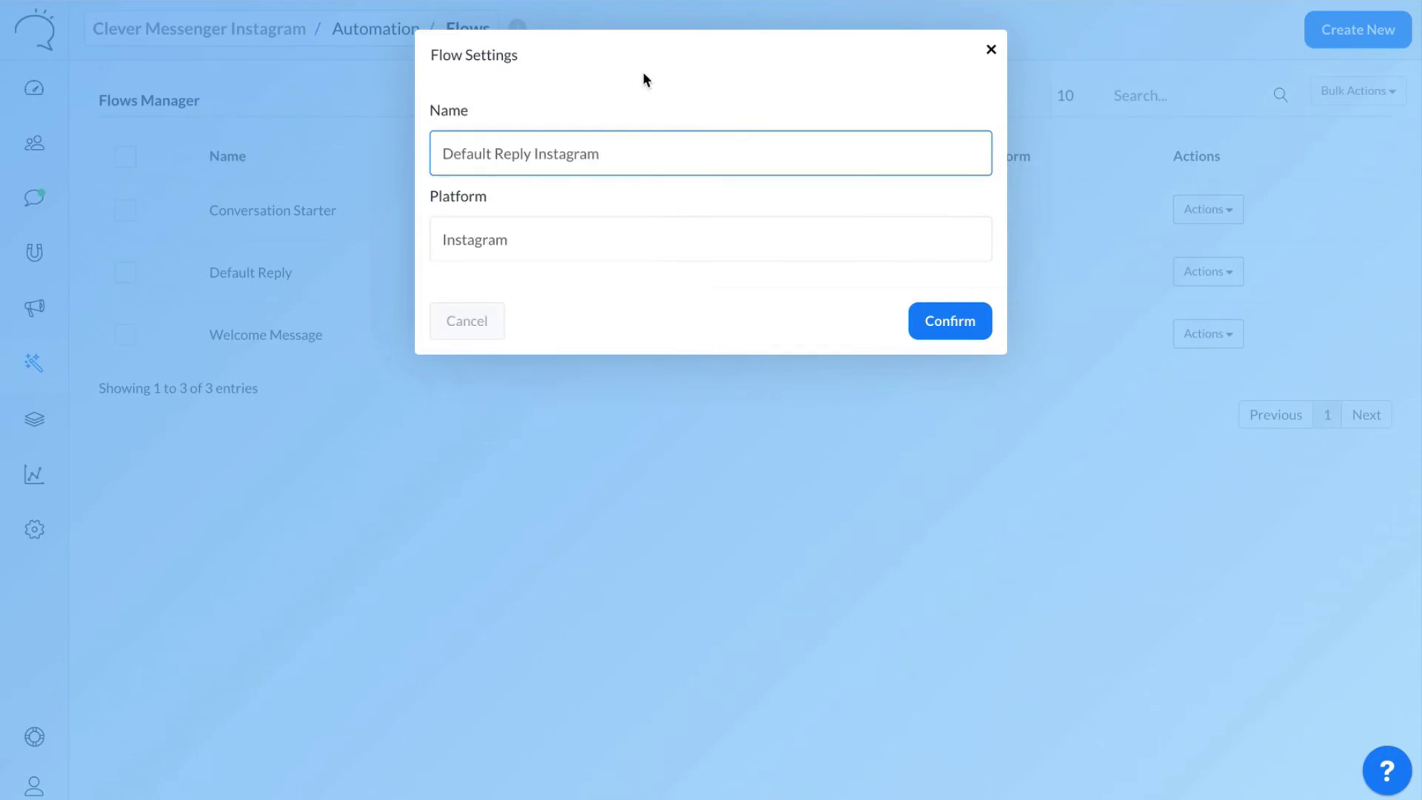
{"action": "left_click", "coordinate": [929, 330]}
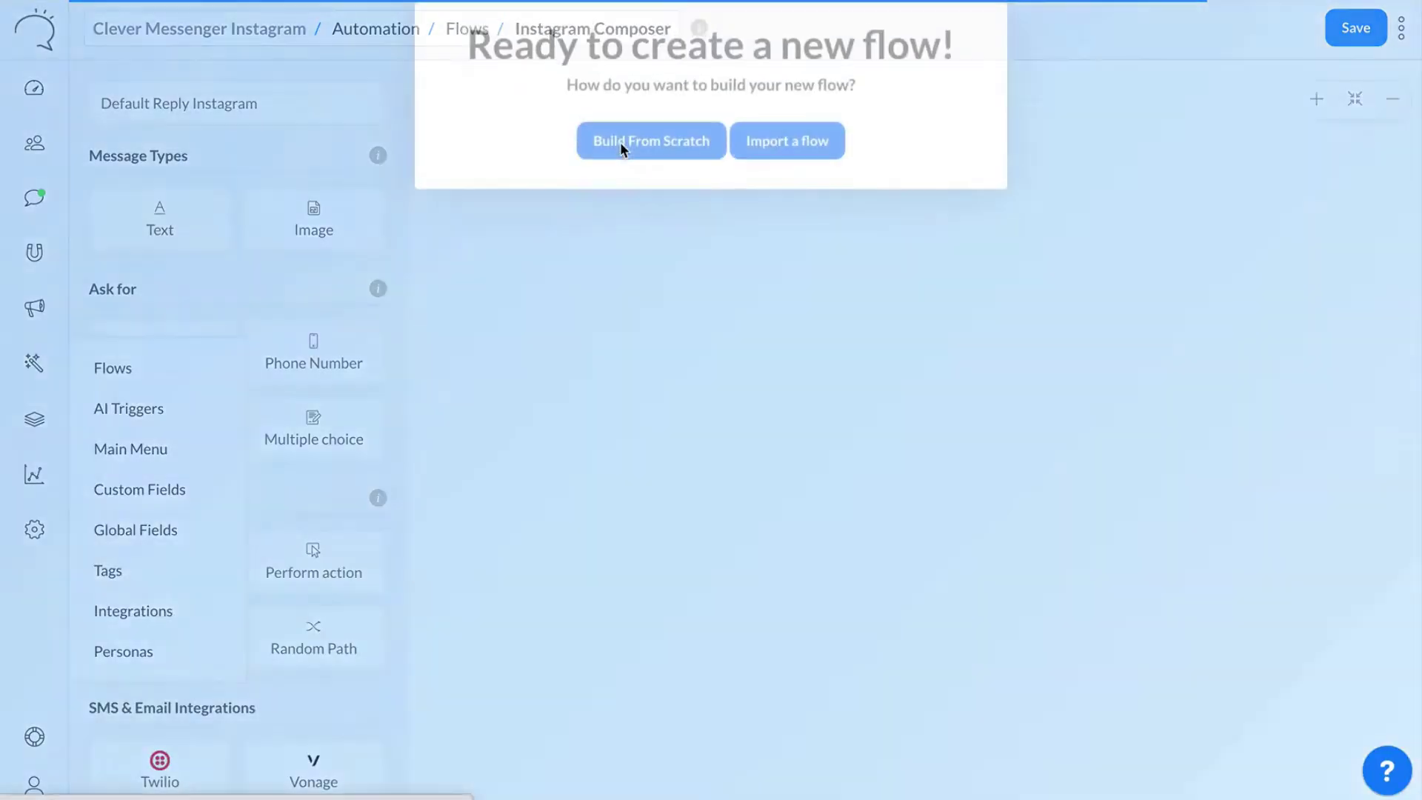
Start from scratch, add a text card, and make it read 'didn't quite understand that. Please try again.'.
{"action": "left_click", "coordinate": [628, 163]}
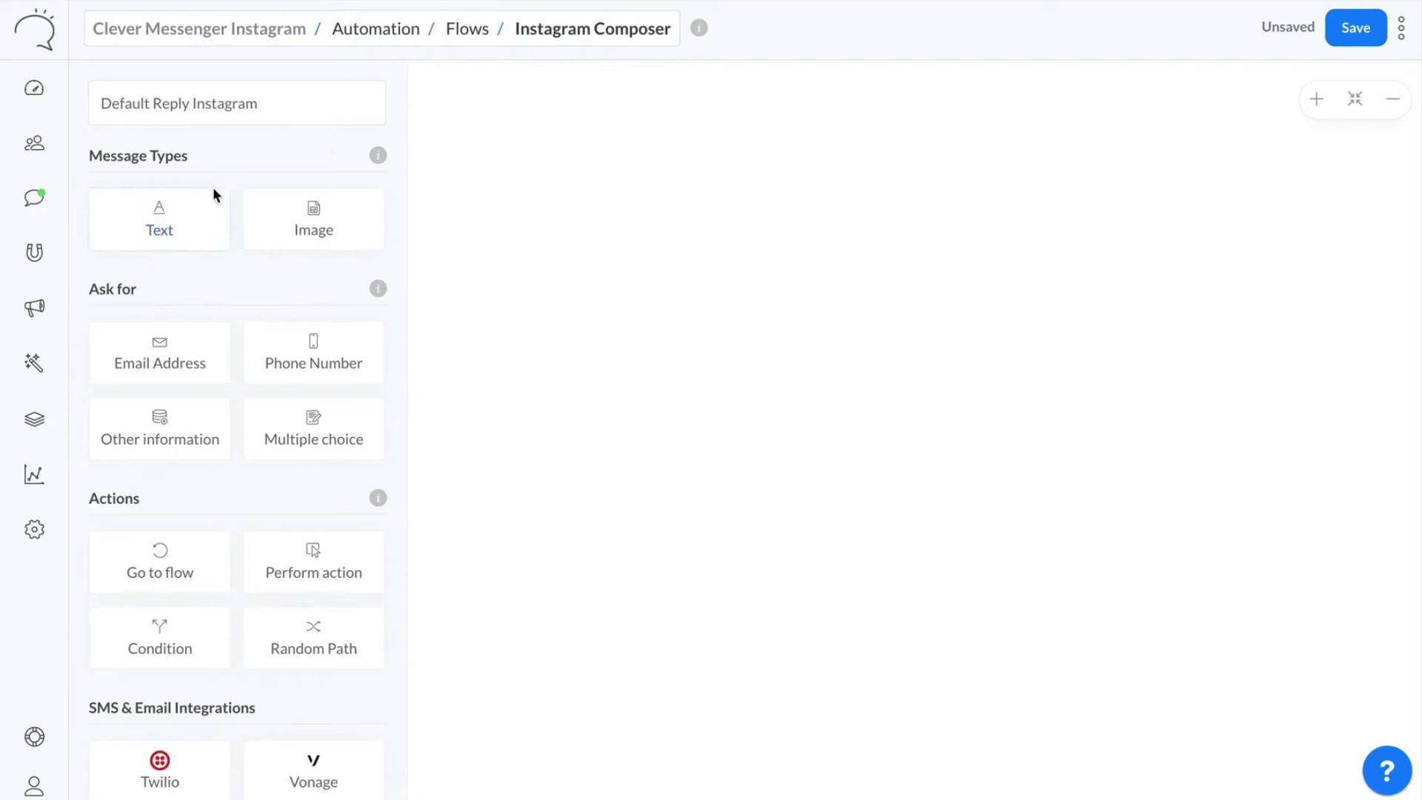
{"action": "left_click_drag", "start_coordinate": [174, 215], "coordinate": [670, 191]}
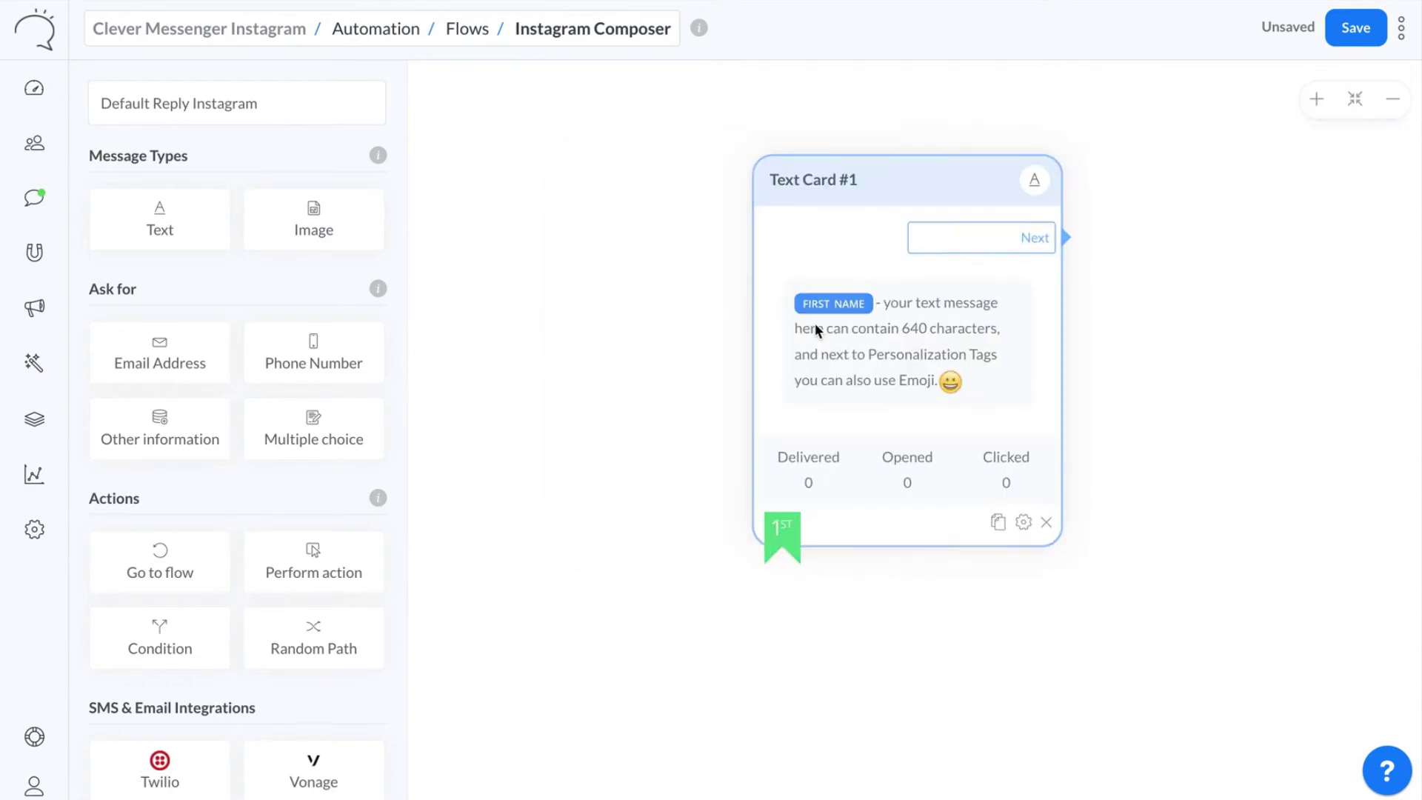
{"action": "left_click", "coordinate": [882, 327]}
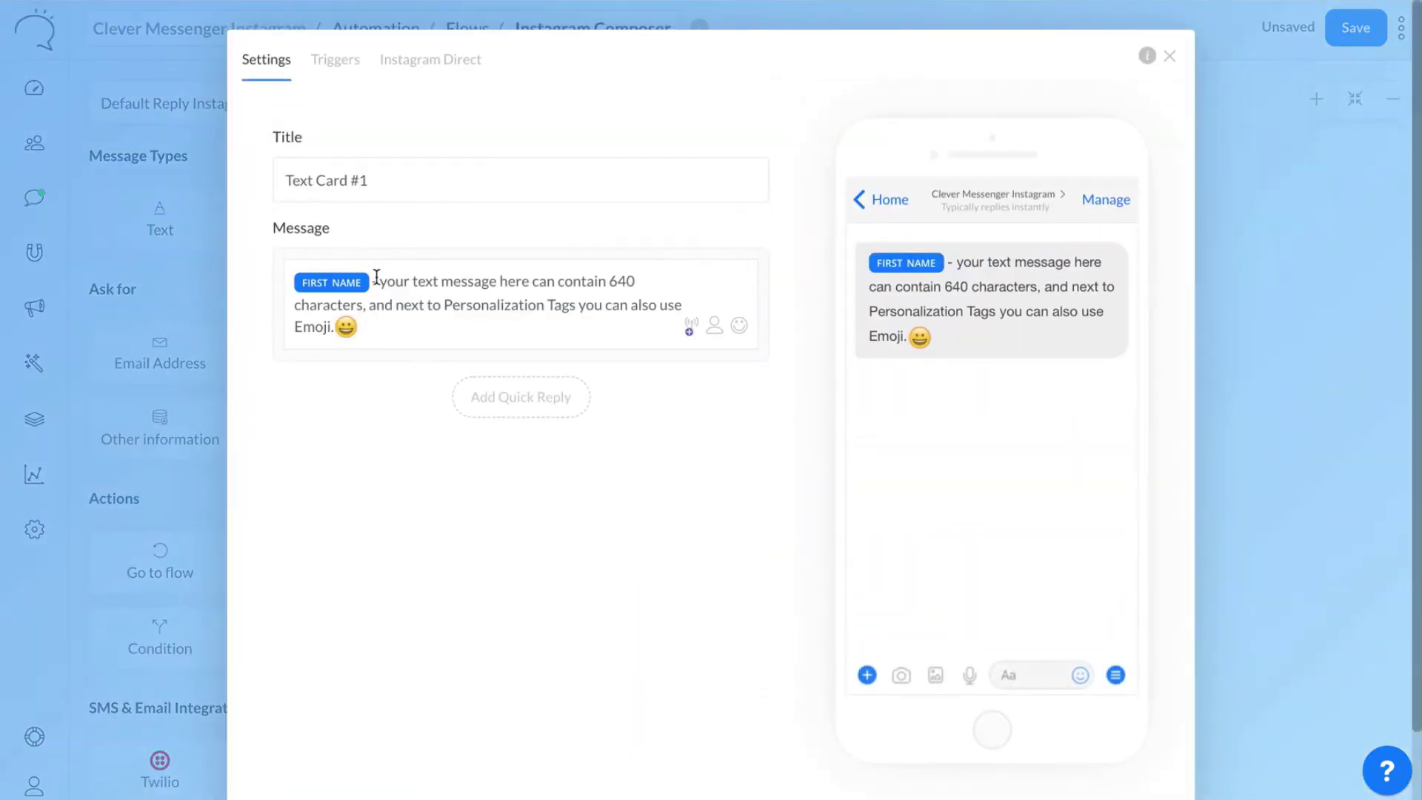
{"action": "left_click", "coordinate": [387, 278]}
{"action": "left_click_drag", "start_coordinate": [387, 280], "coordinate": [440, 334]}
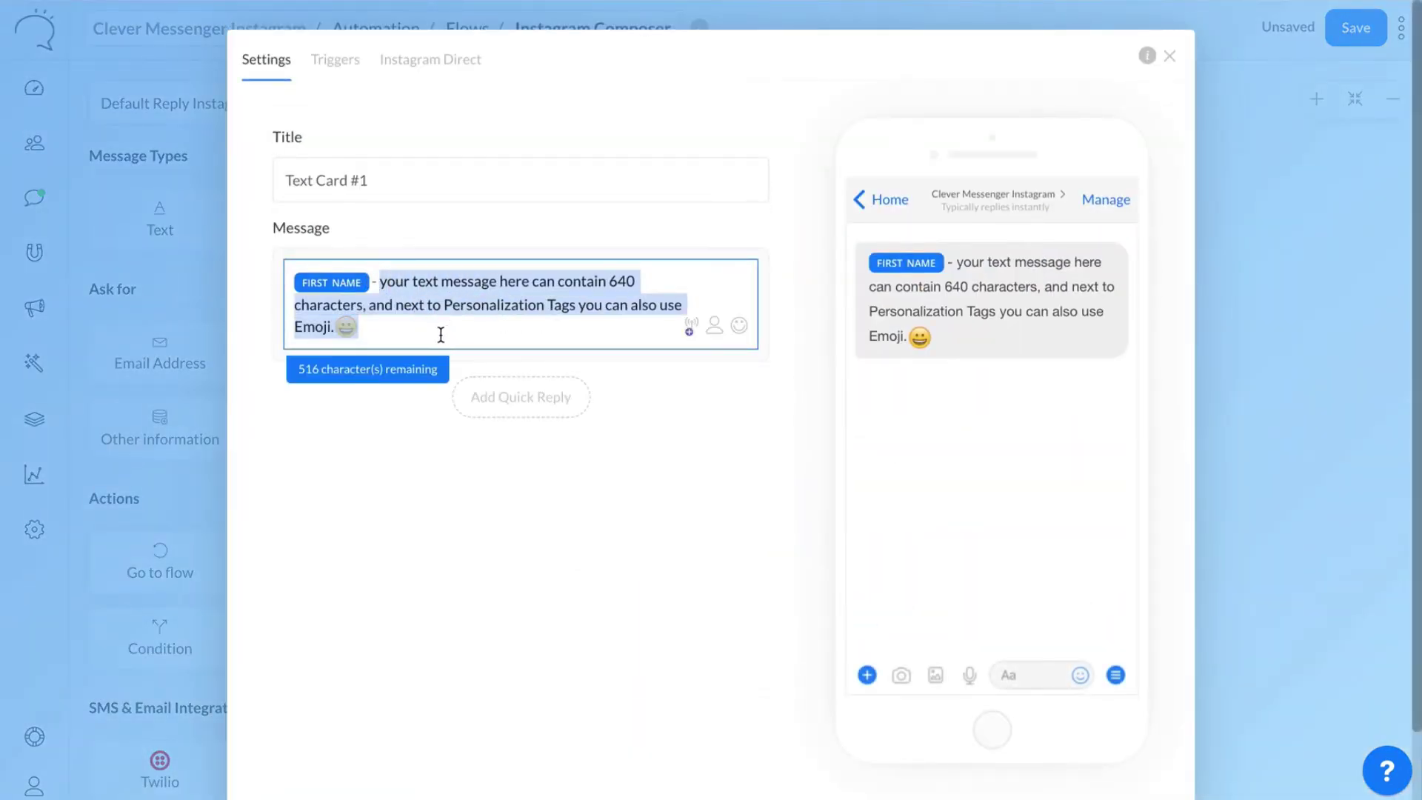
{"action": "key", "text": "BackSpace"}
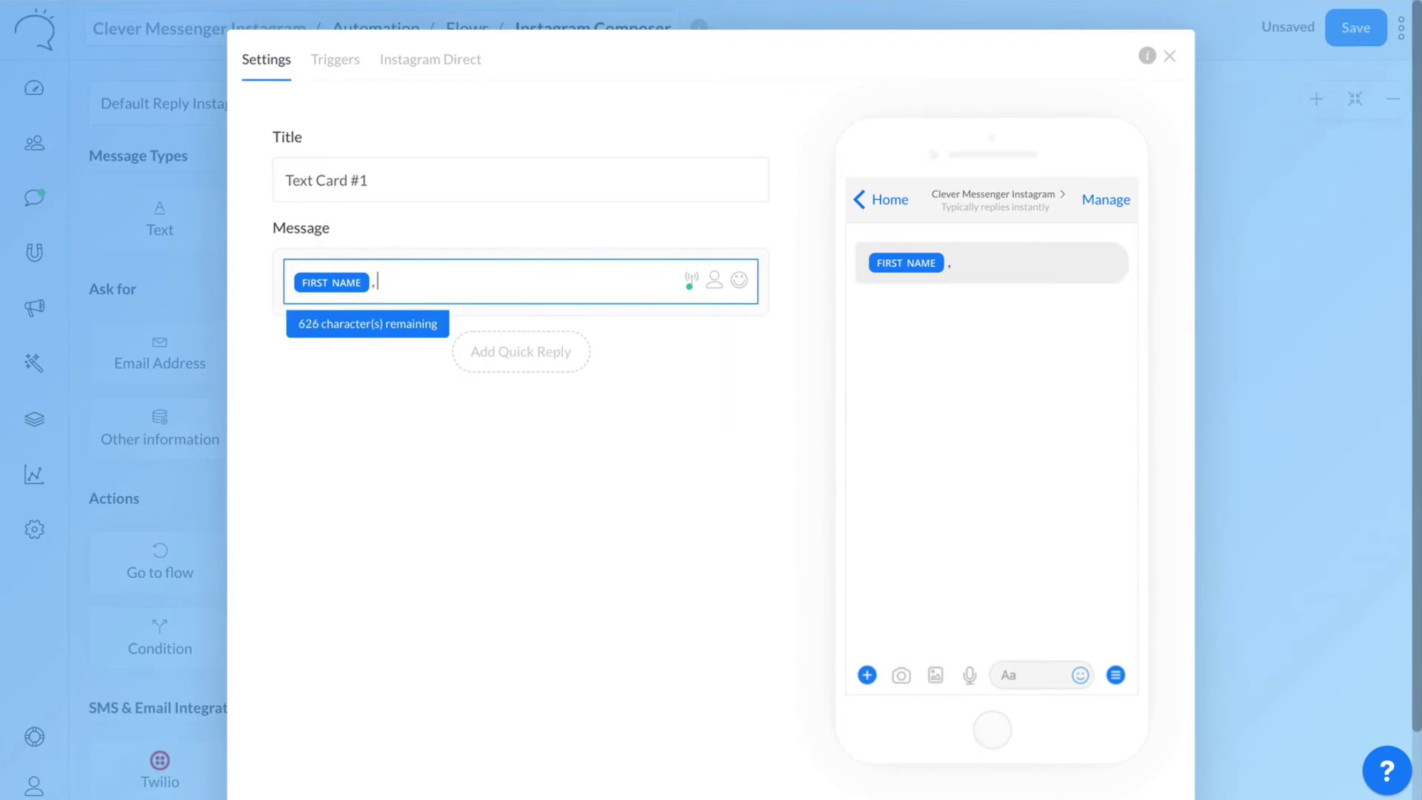
{"action": "type", "text": "didn't quite un"}
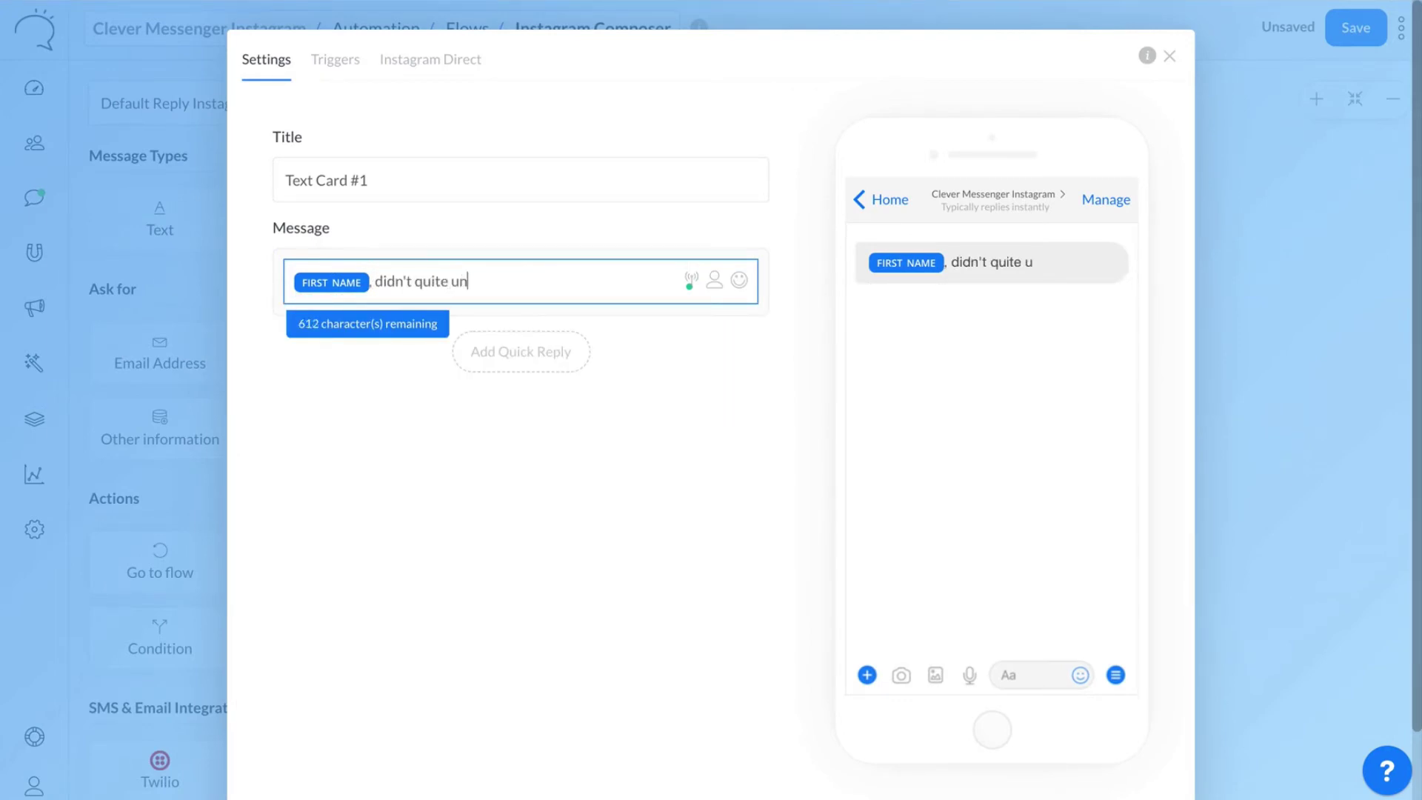
{"action": "type", "text": "derstand that "}
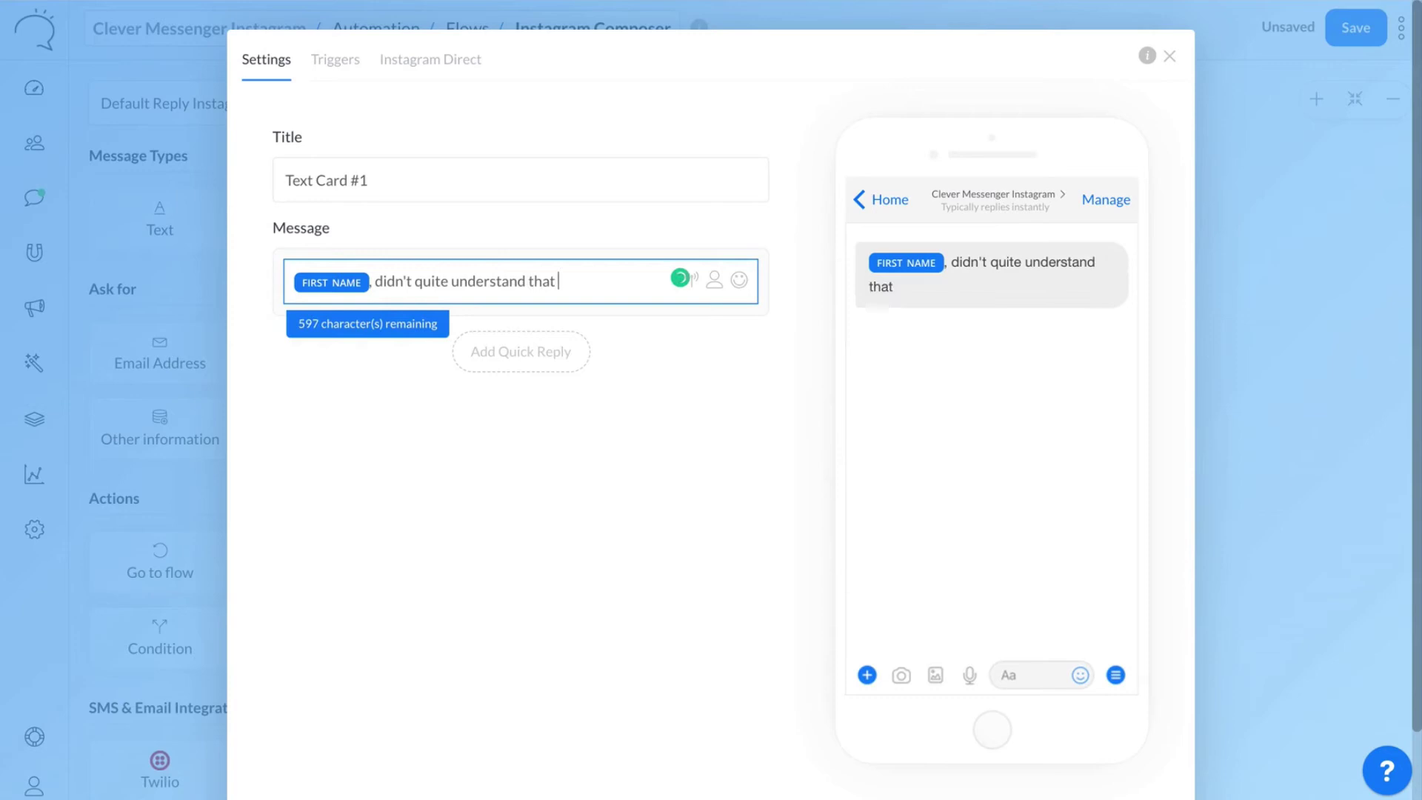
{"action": "type", "text": ". Please try"}
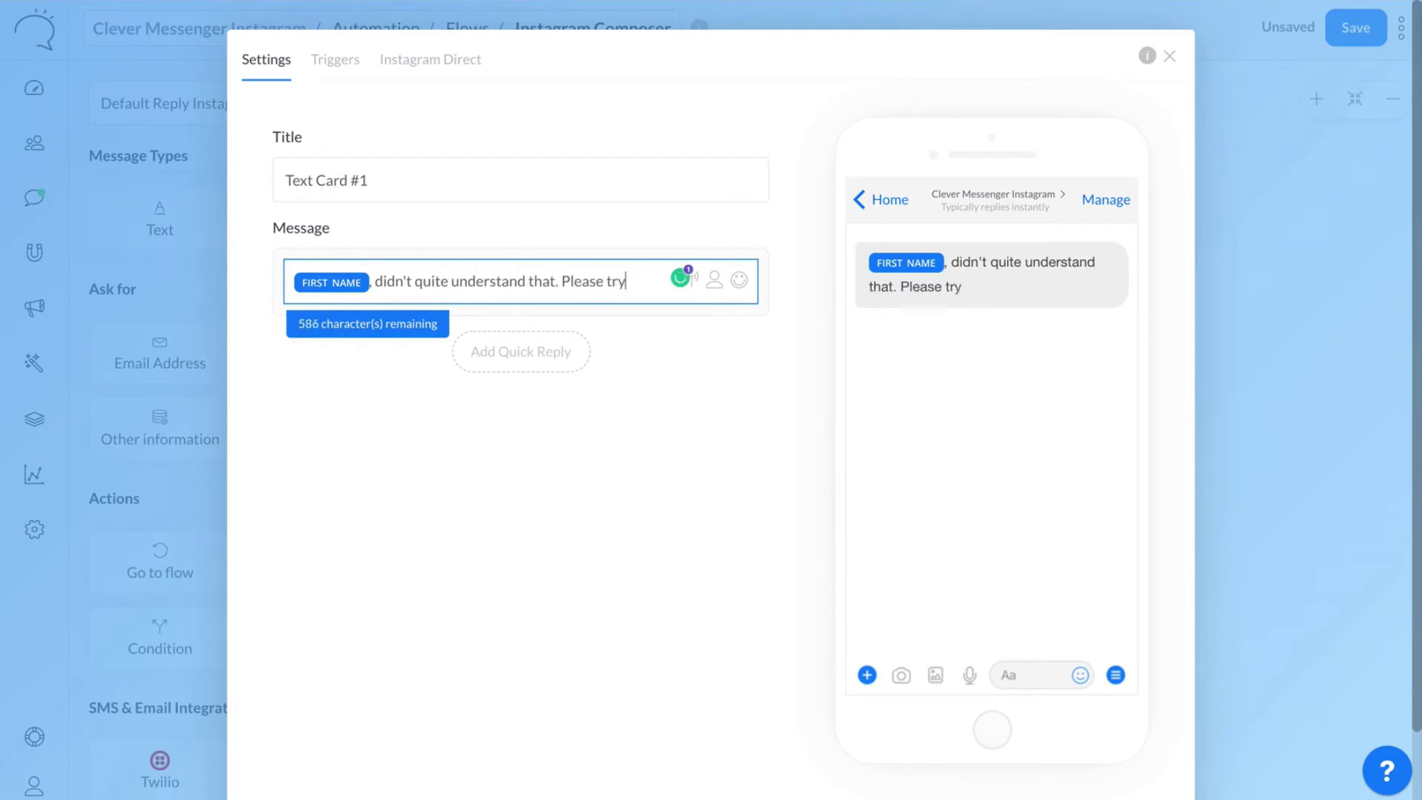
{"action": "type", "text": " again."}
{"action": "scroll", "coordinate": [664, 317], "scroll_direction": "down", "scroll_amount": 2}
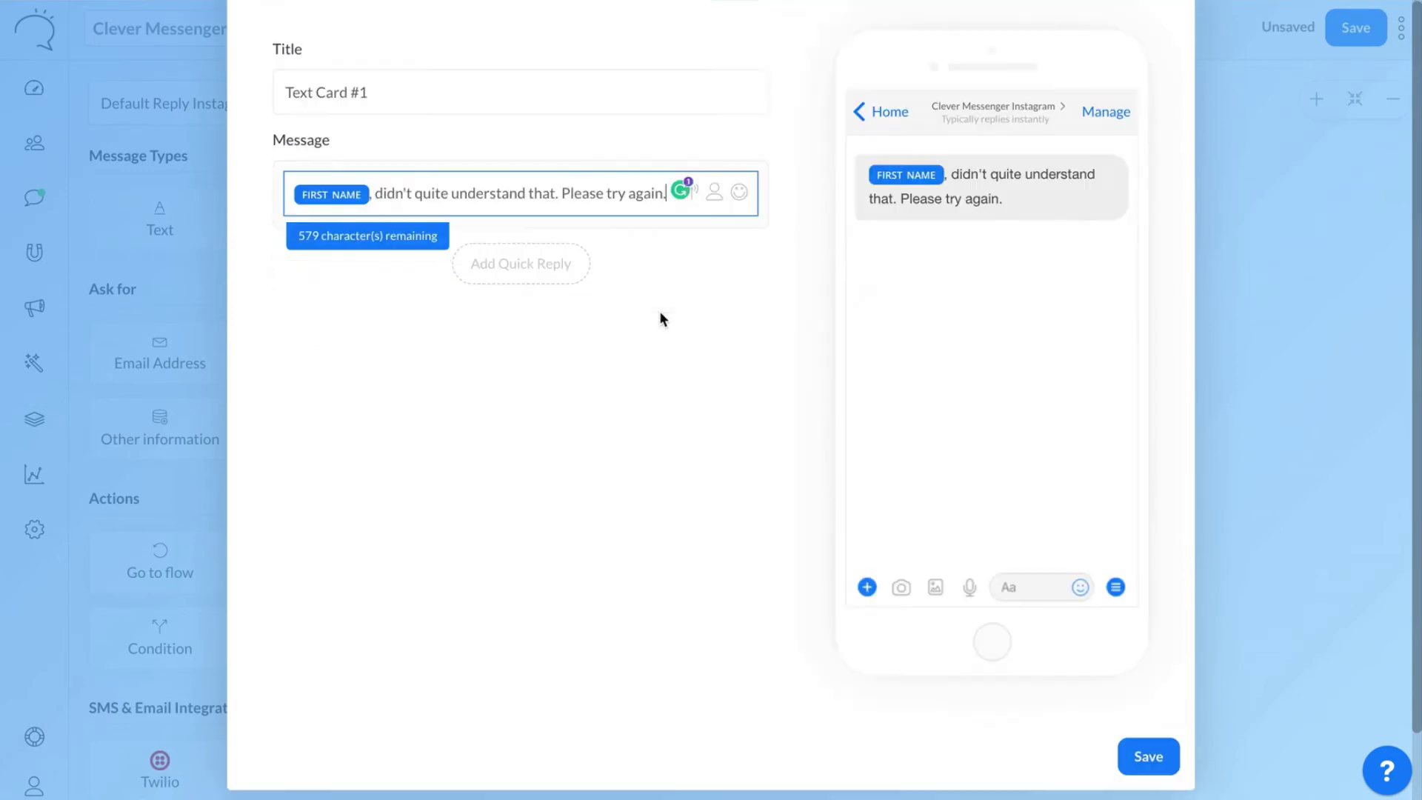
{"action": "left_click", "coordinate": [1133, 752]}
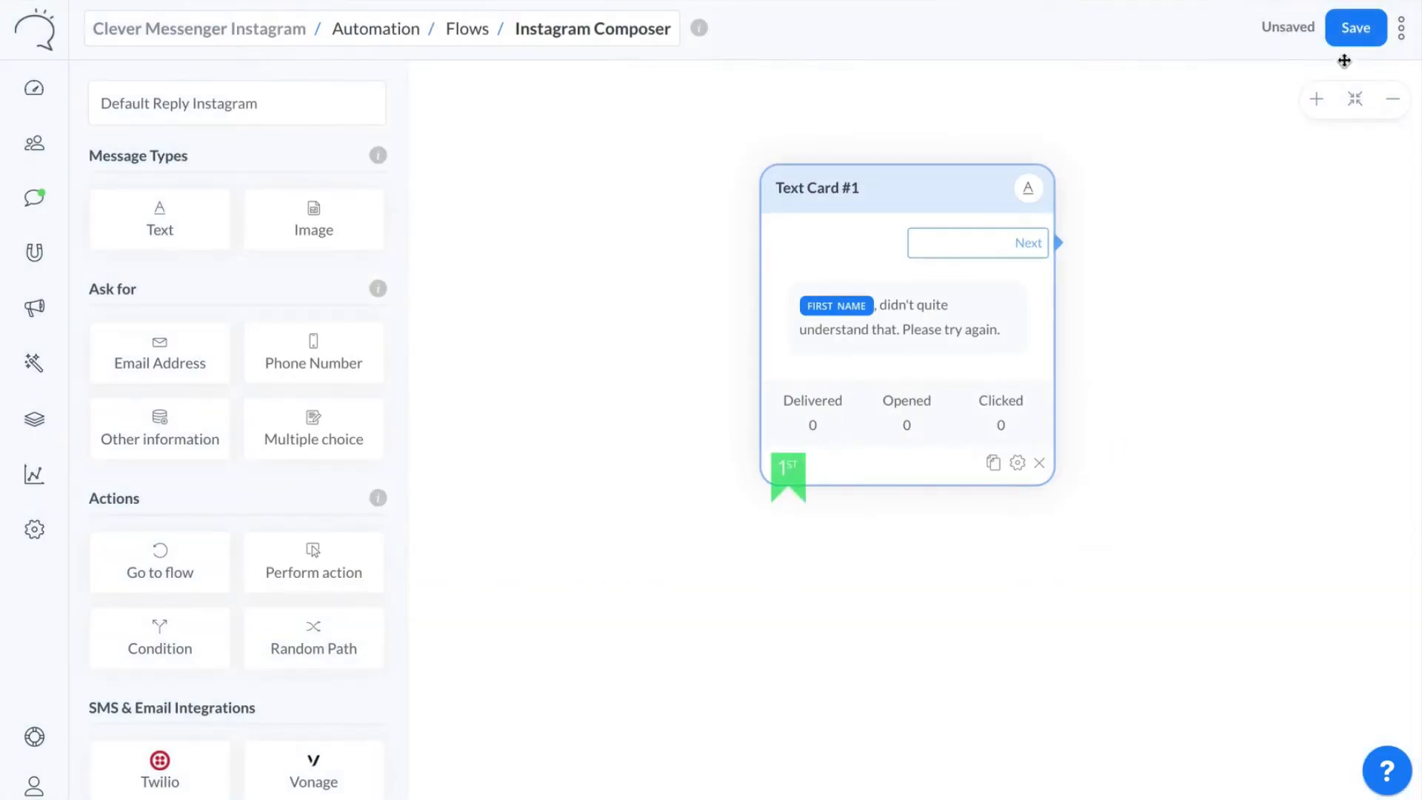
Save the Default Reply Instagram flow and open the Instagram tab of Settings > Configure.
{"action": "left_click", "coordinate": [1356, 28]}
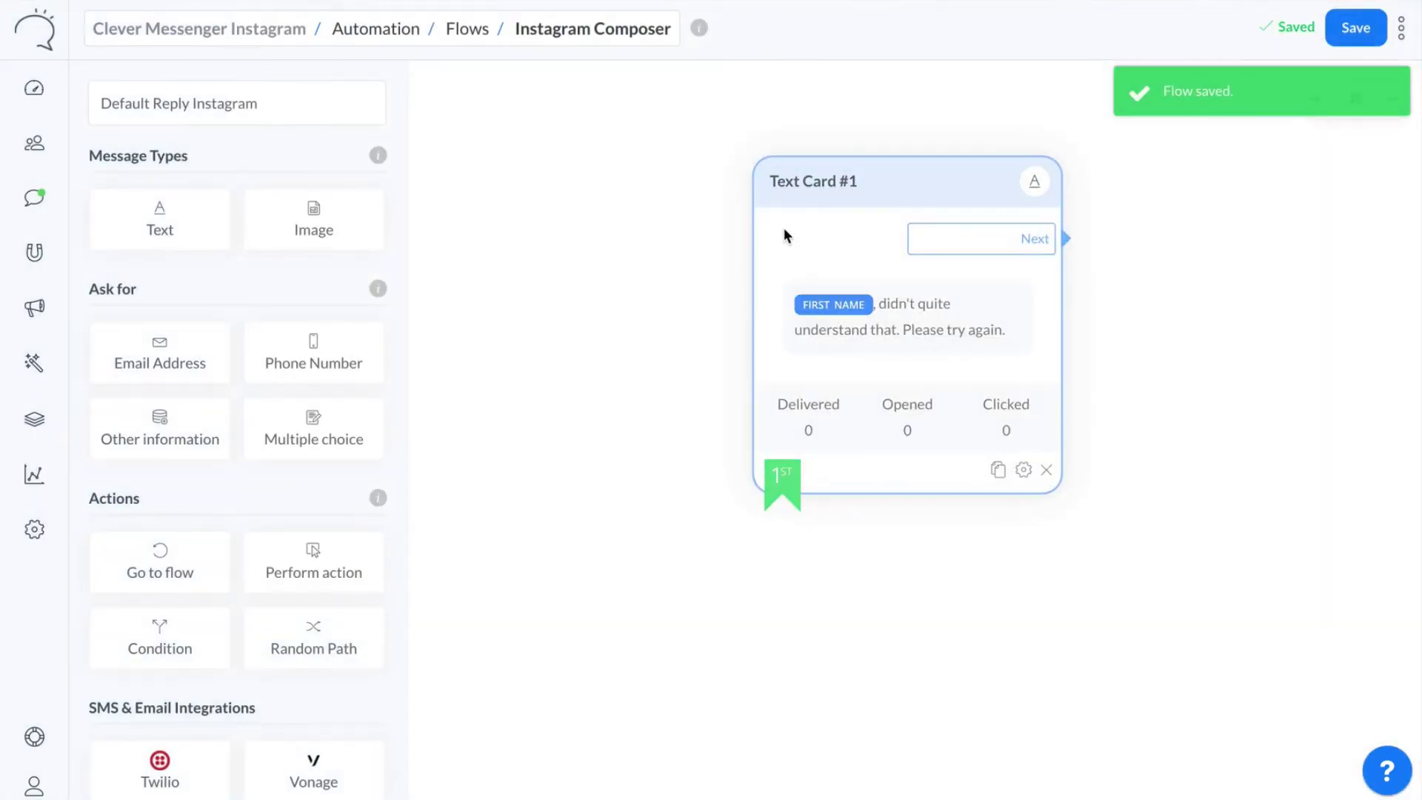
{"action": "left_click", "coordinate": [34, 535]}
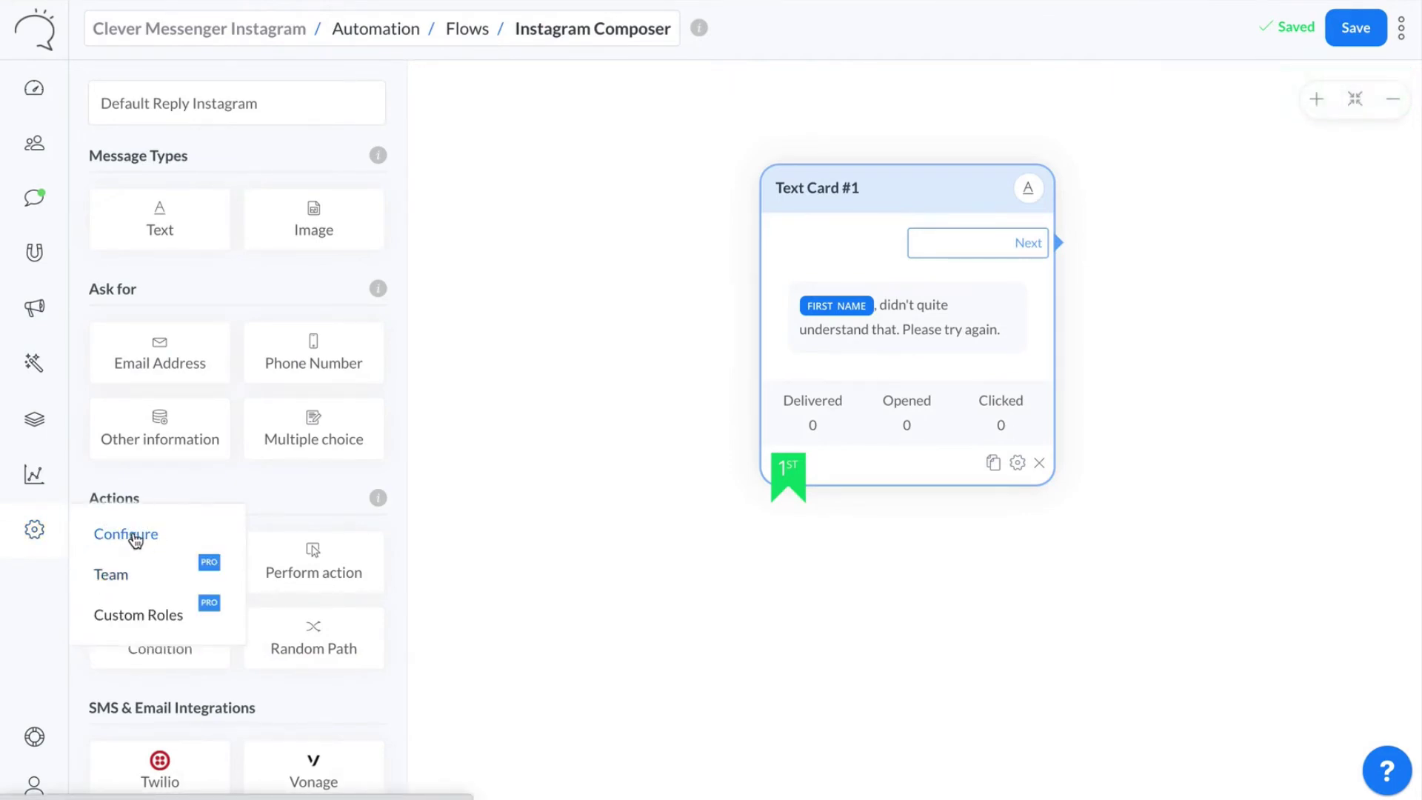
{"action": "left_click", "coordinate": [163, 540]}
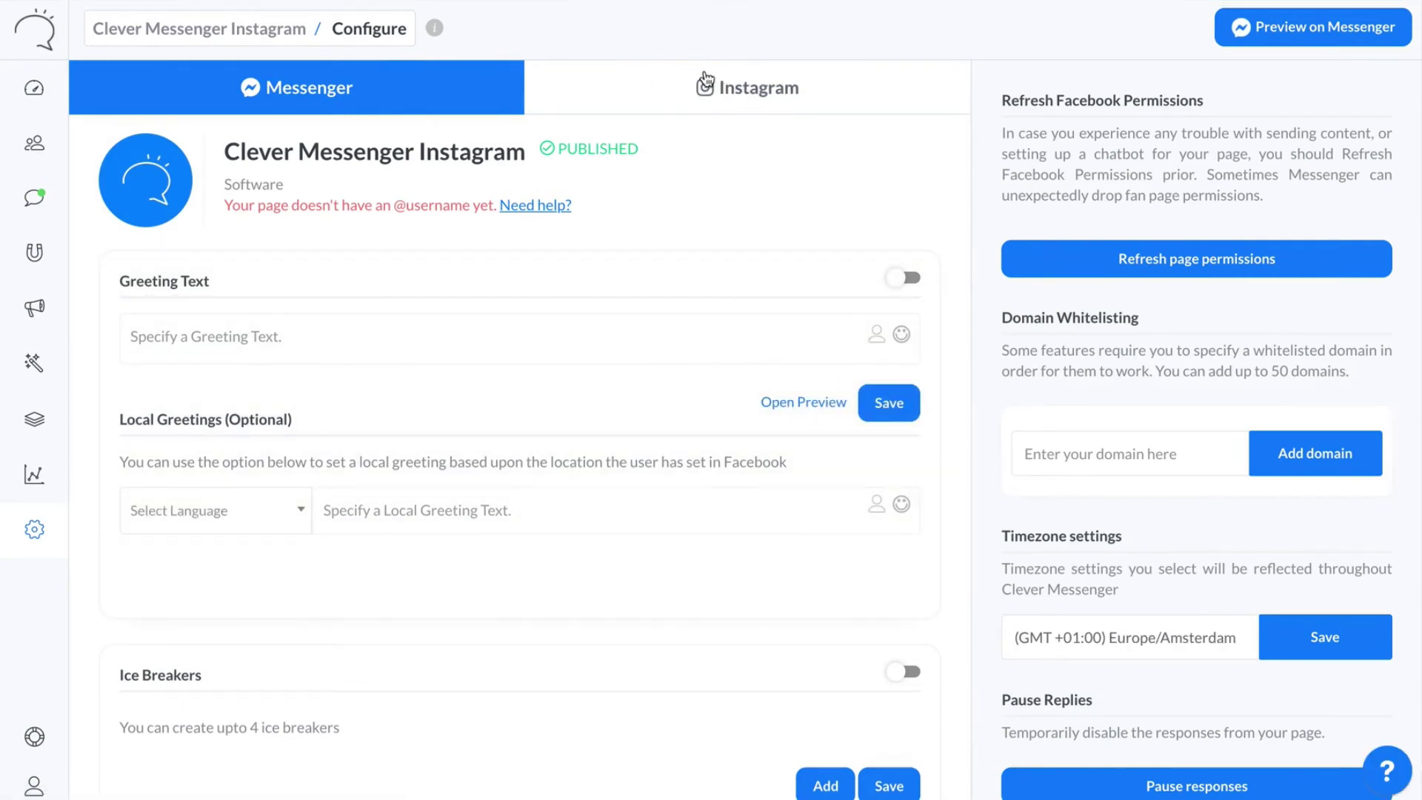
{"action": "left_click", "coordinate": [721, 87]}
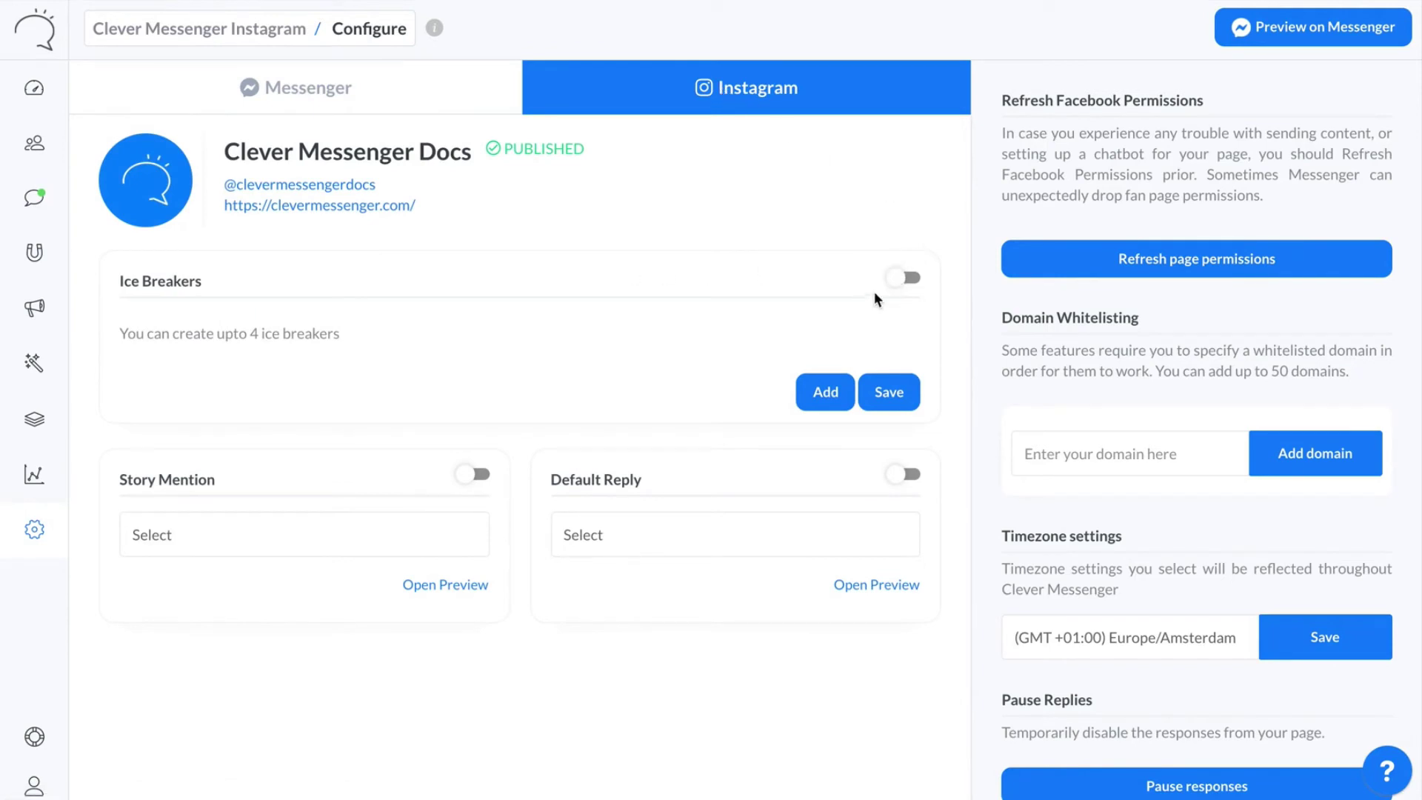
Enable Ice Breakers with one entry 'Hi let's Chat! 😉' linked to Conversation Starter, and save.
{"action": "left_click", "coordinate": [912, 281]}
{"action": "left_click", "coordinate": [825, 386]}
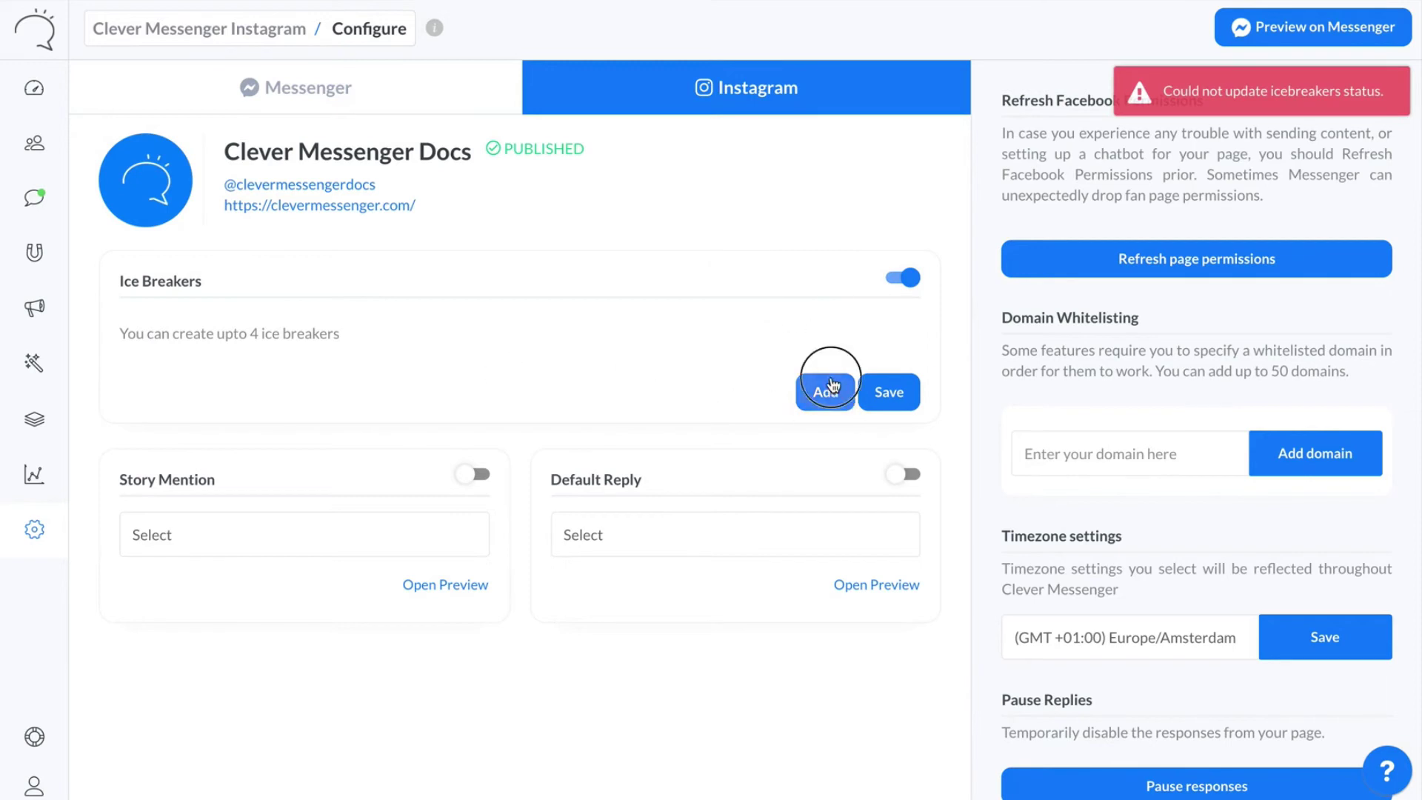
{"action": "left_click", "coordinate": [237, 388]}
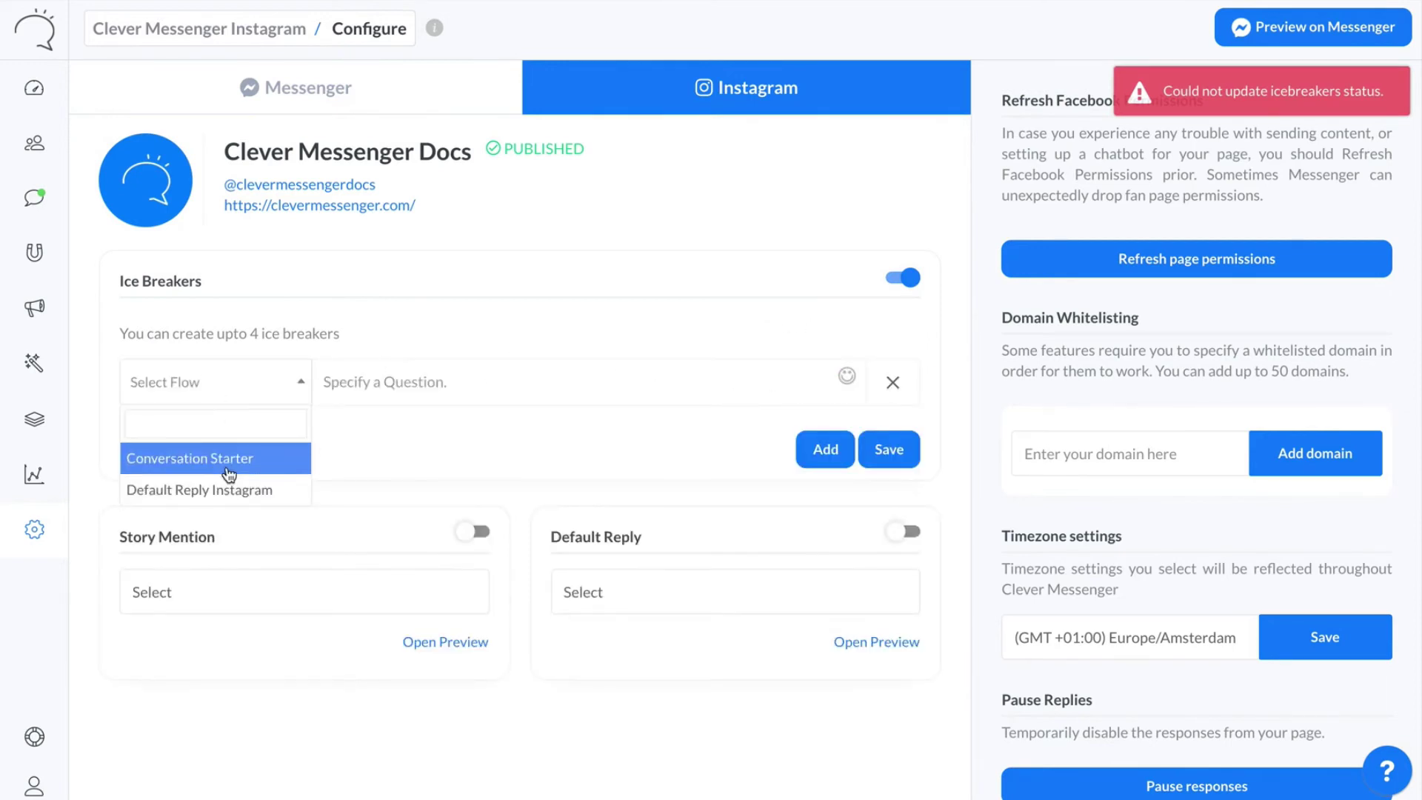
{"action": "left_click", "coordinate": [231, 467]}
{"action": "left_click", "coordinate": [445, 380]}
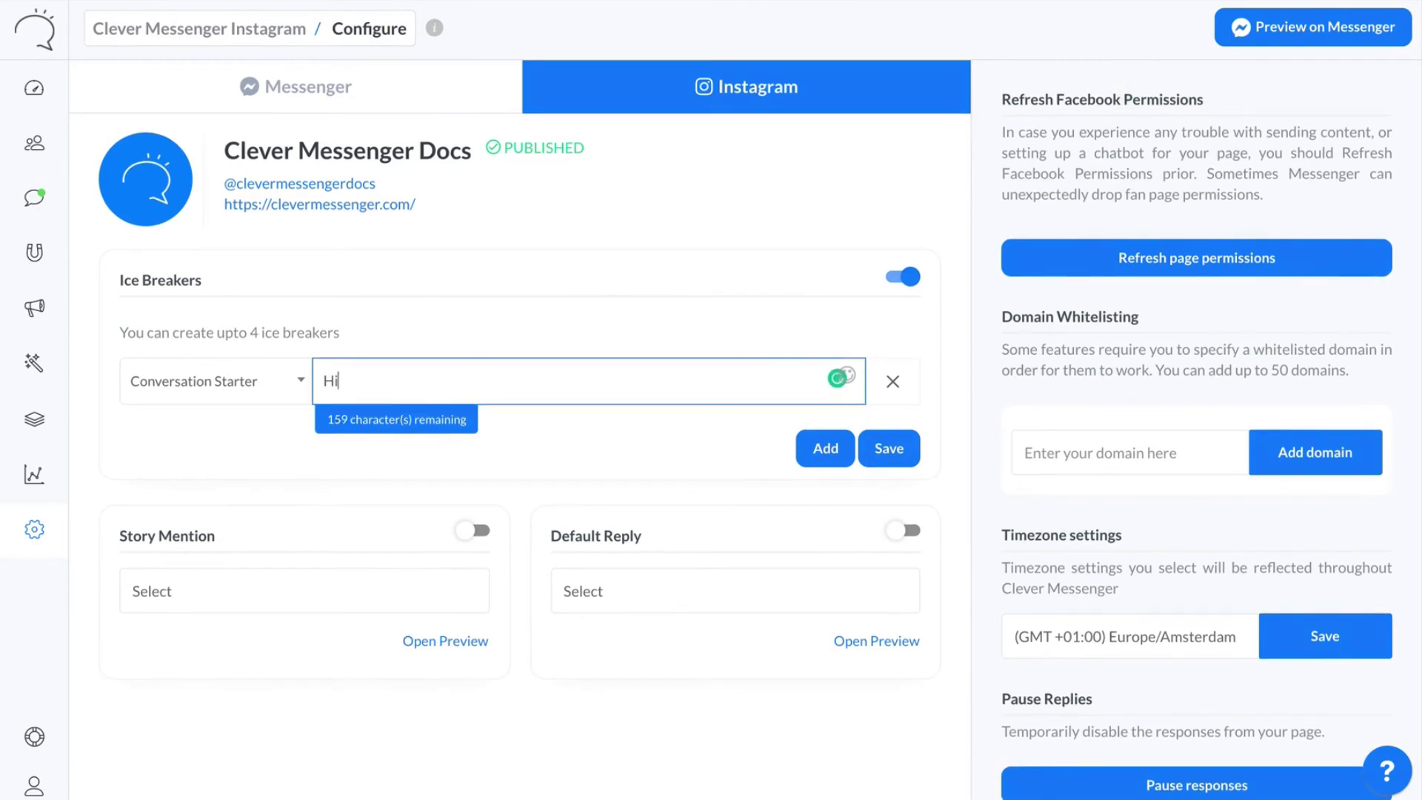
{"action": "type", "text": "i let's Chat!"}
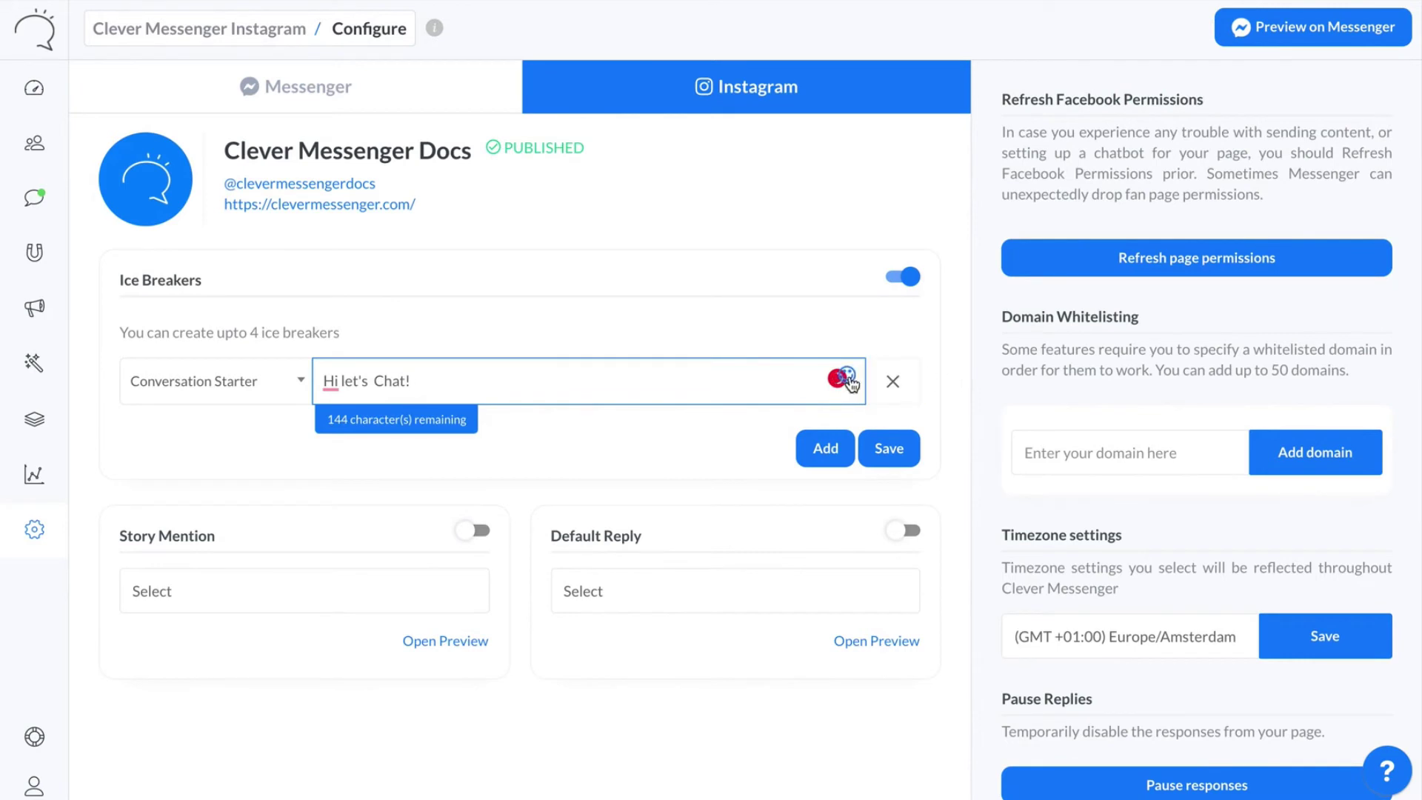
{"action": "left_click", "coordinate": [848, 376]}
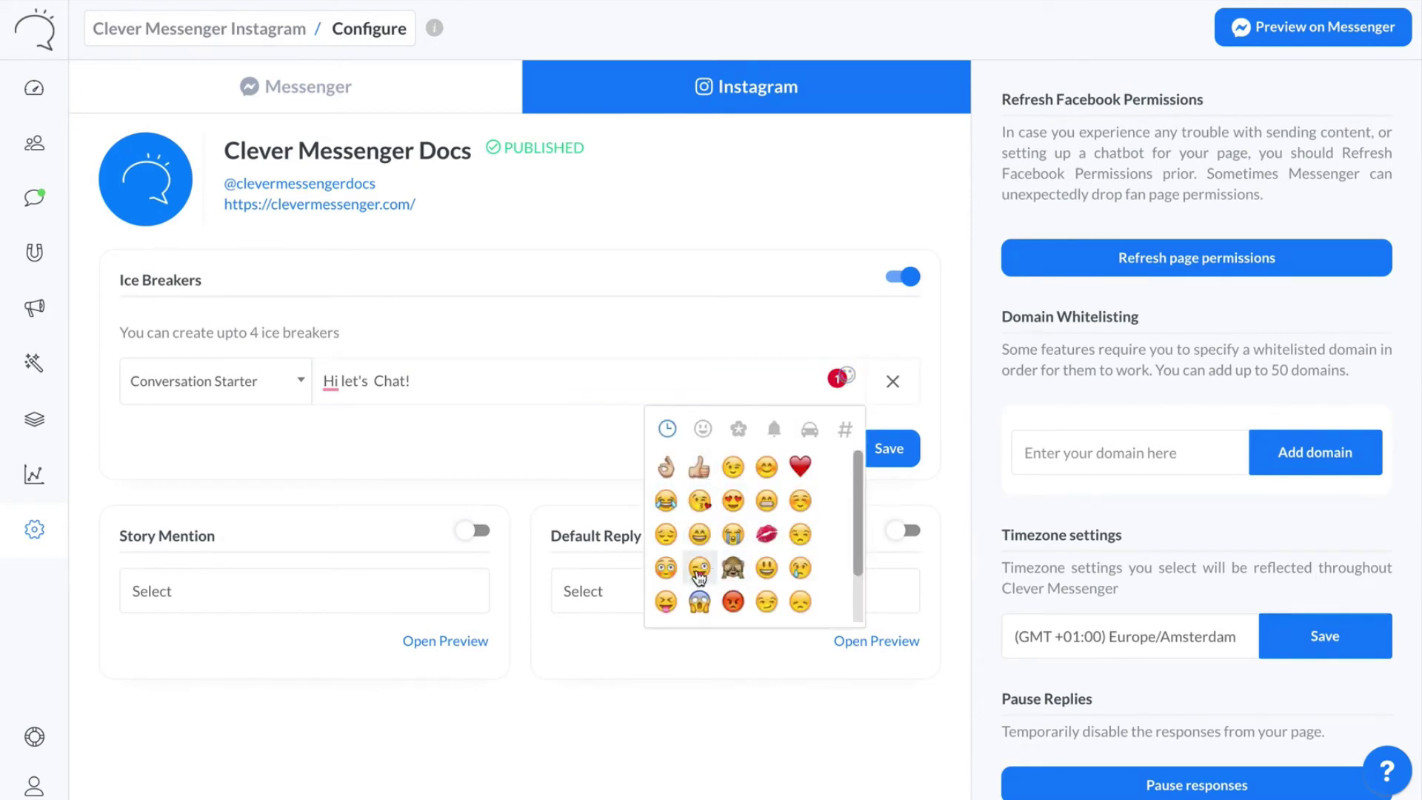
{"action": "left_click", "coordinate": [733, 466]}
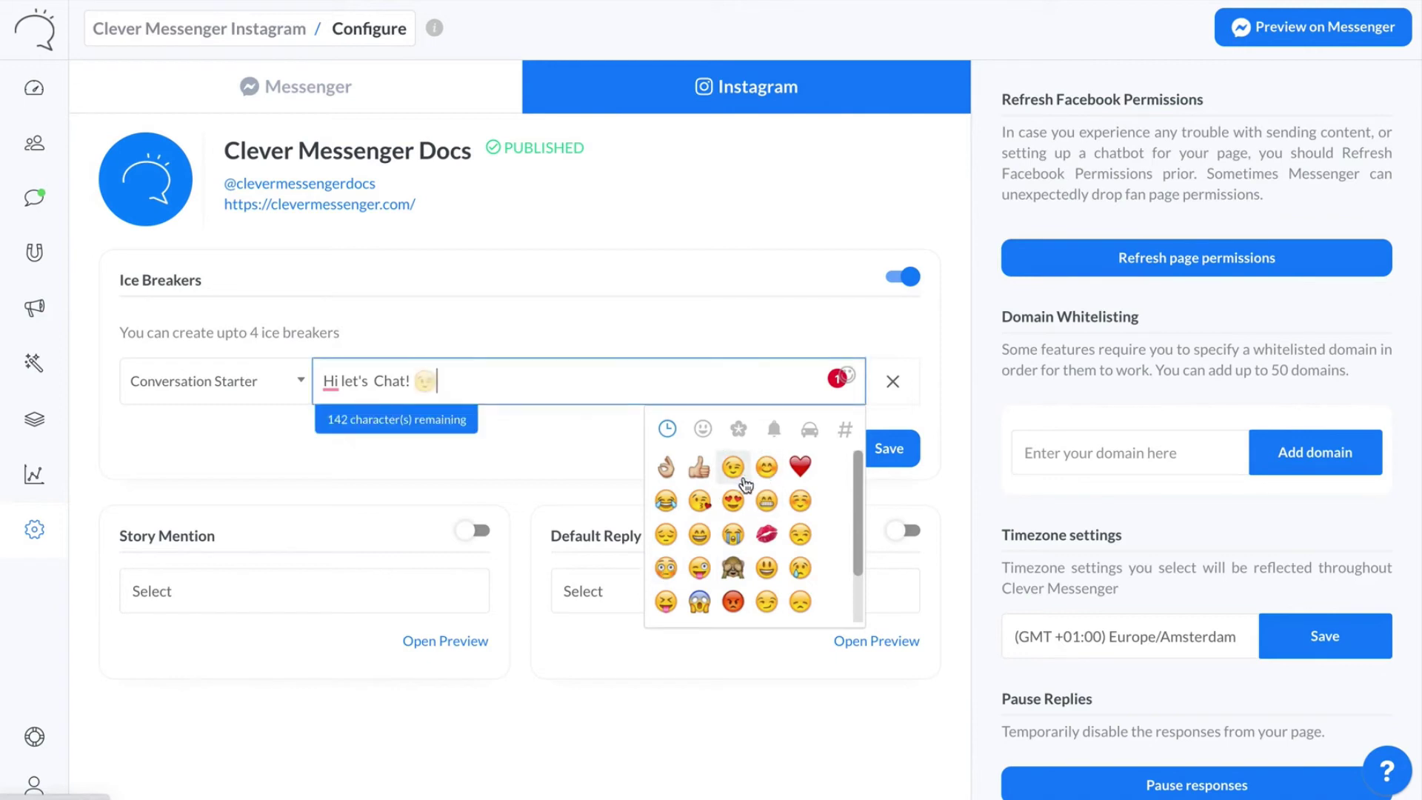
{"action": "left_click", "coordinate": [596, 444]}
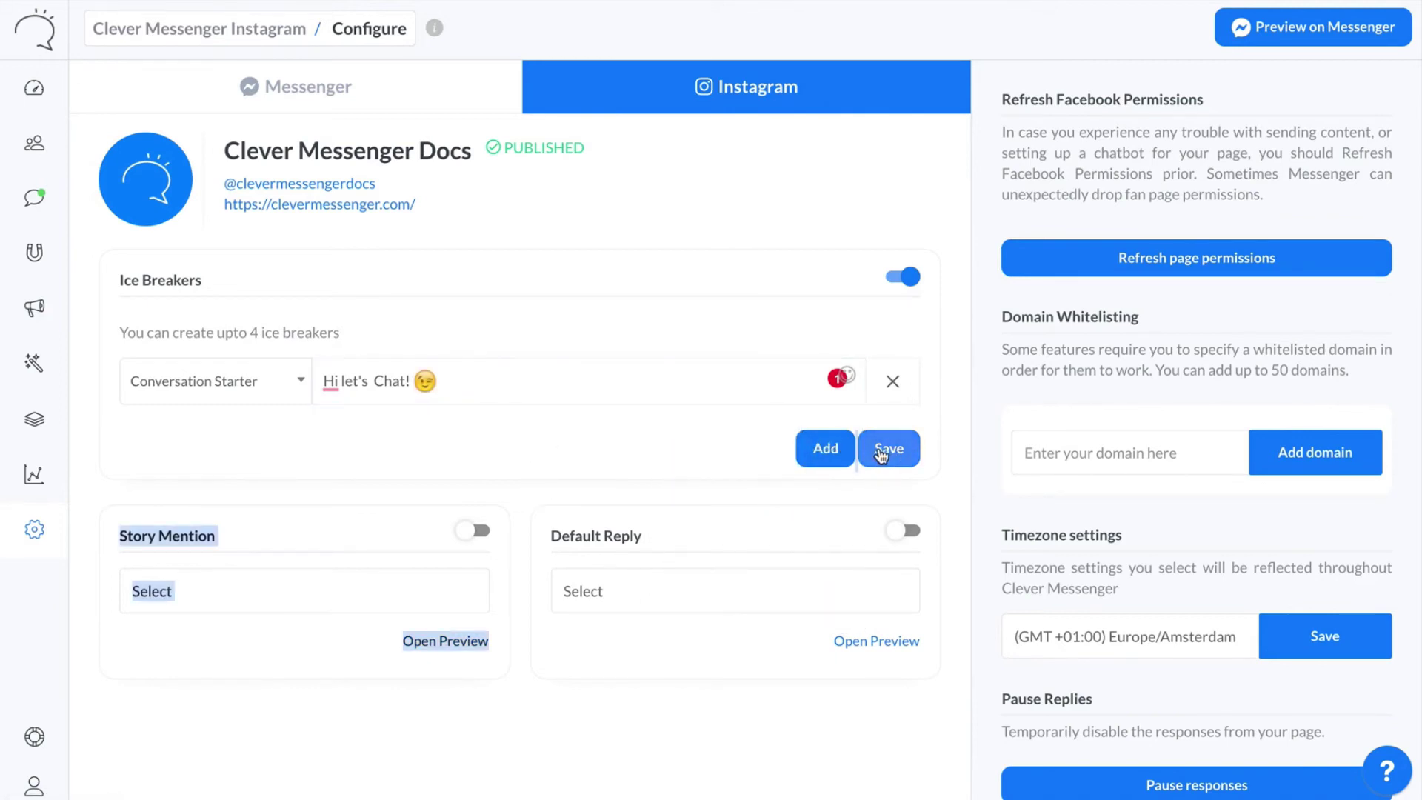
{"action": "left_click", "coordinate": [883, 461]}
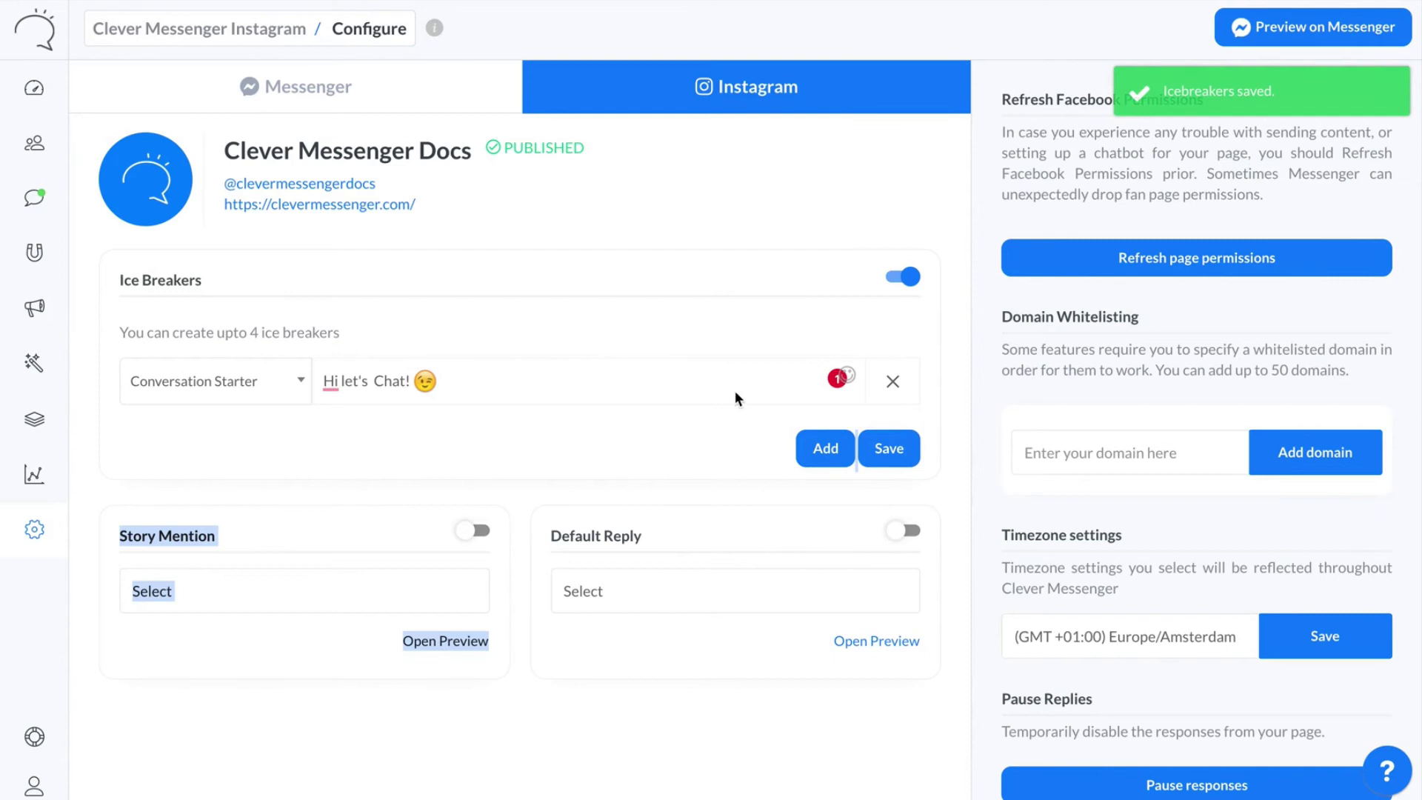
{"action": "left_click", "coordinate": [460, 470]}
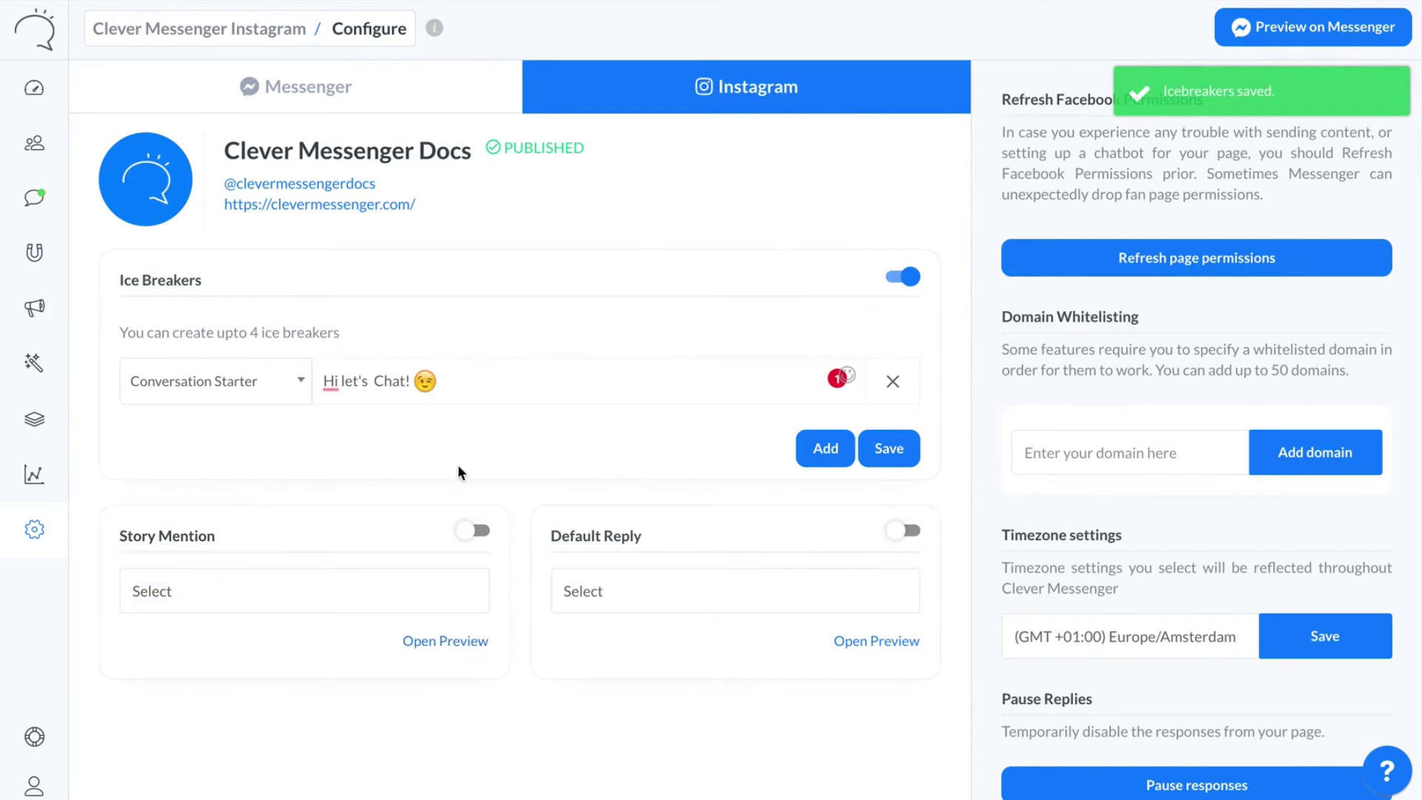
Enable Default Reply with the Default Reply Instagram flow and check its preview.
{"action": "left_click", "coordinate": [882, 533]}
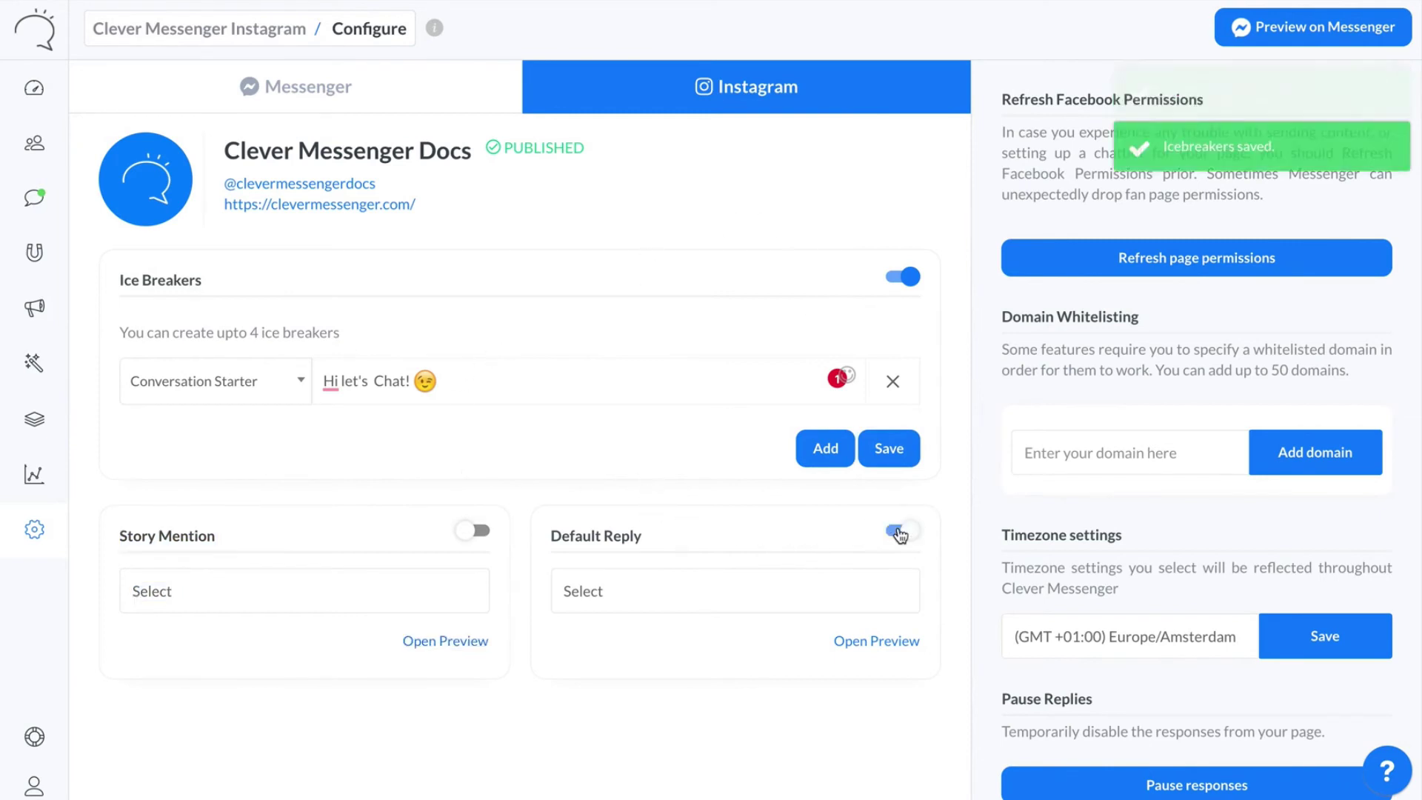
{"action": "left_click", "coordinate": [680, 601]}
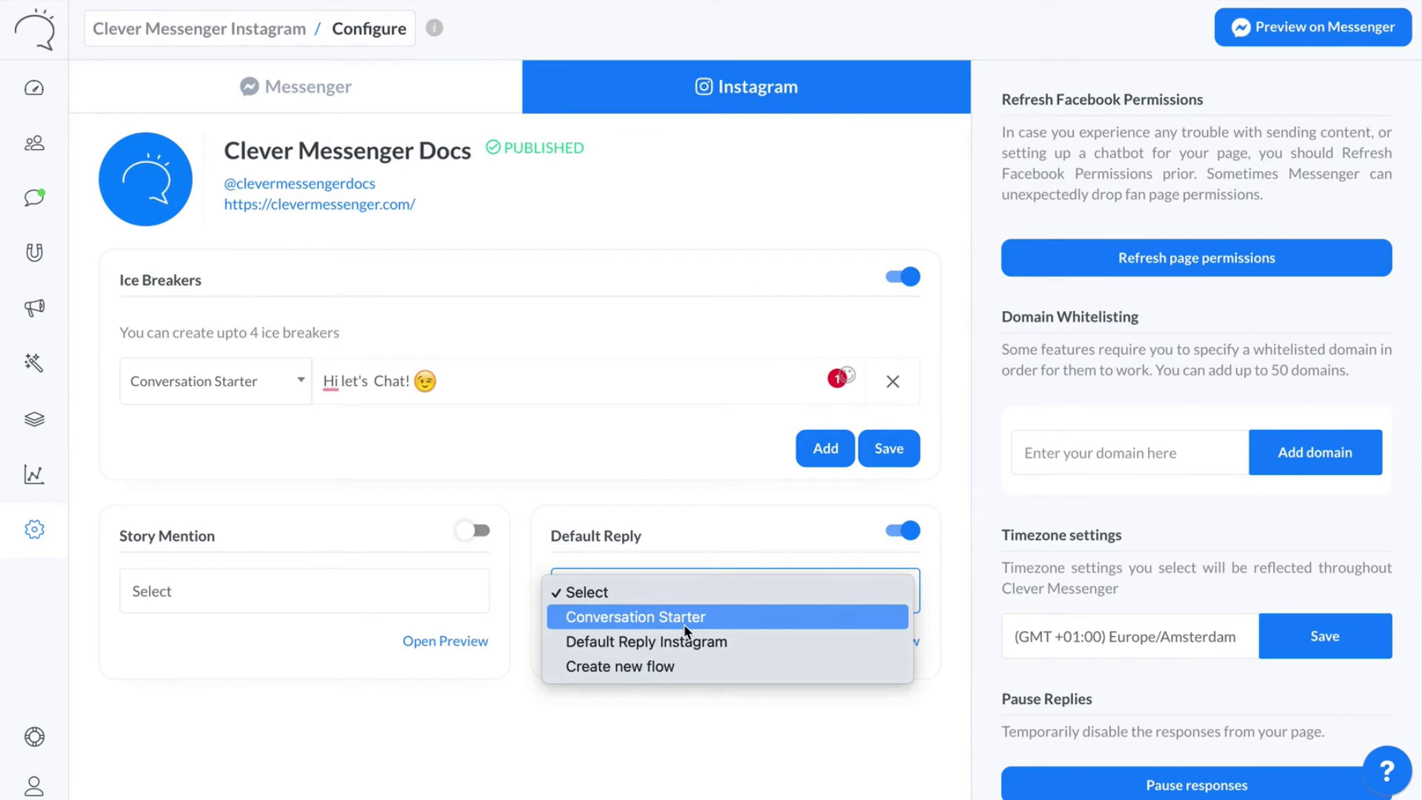
{"action": "left_click", "coordinate": [697, 642]}
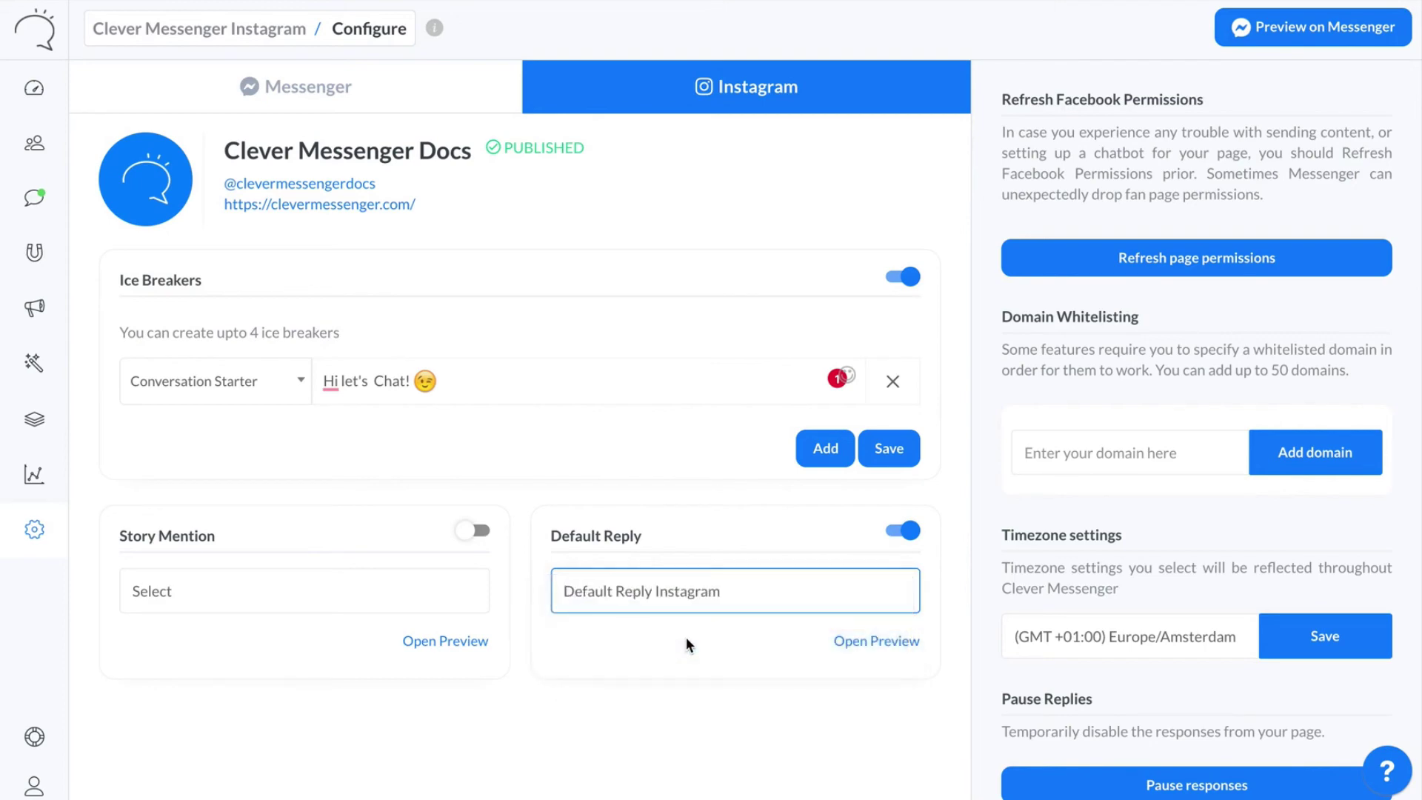
{"action": "left_click", "coordinate": [873, 643]}
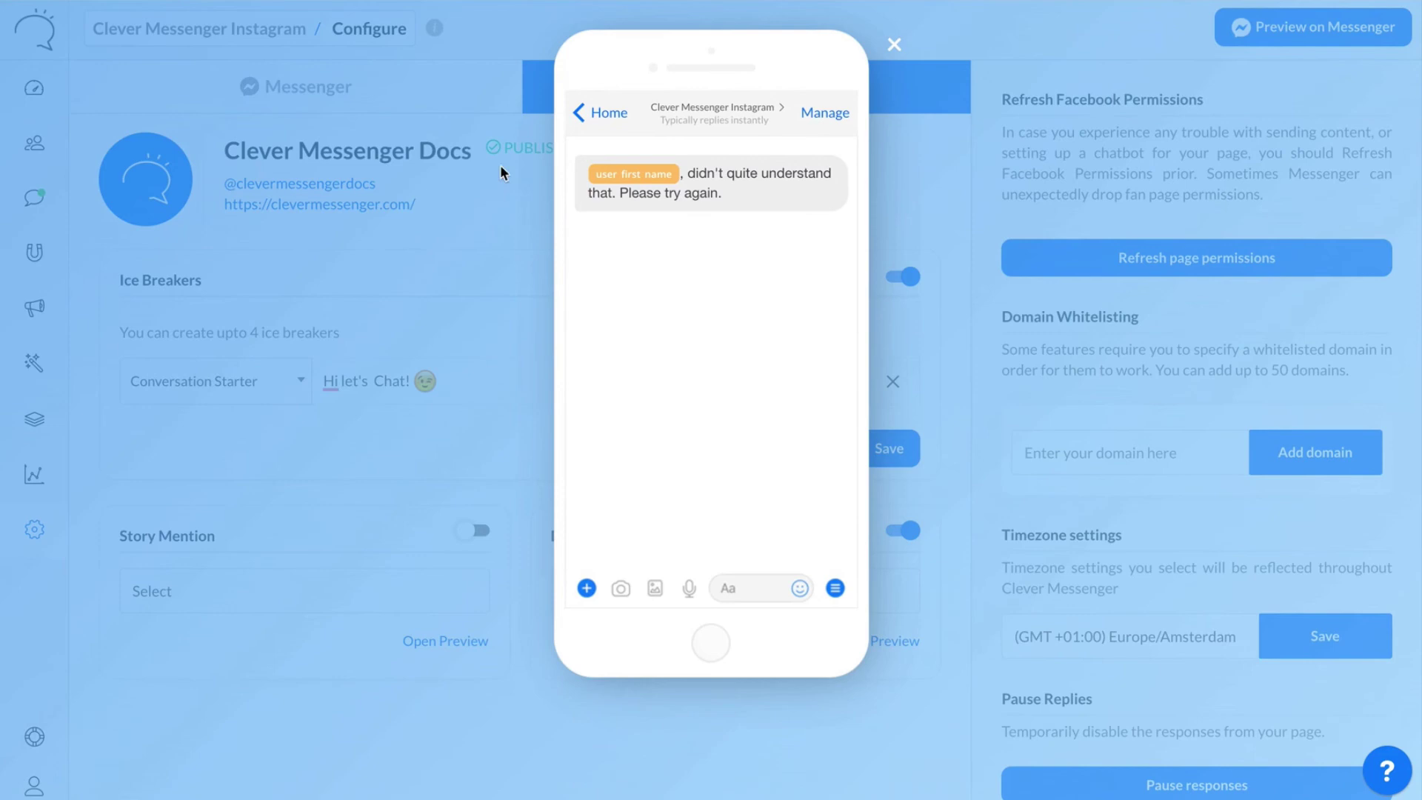
{"action": "left_click", "coordinate": [430, 459]}
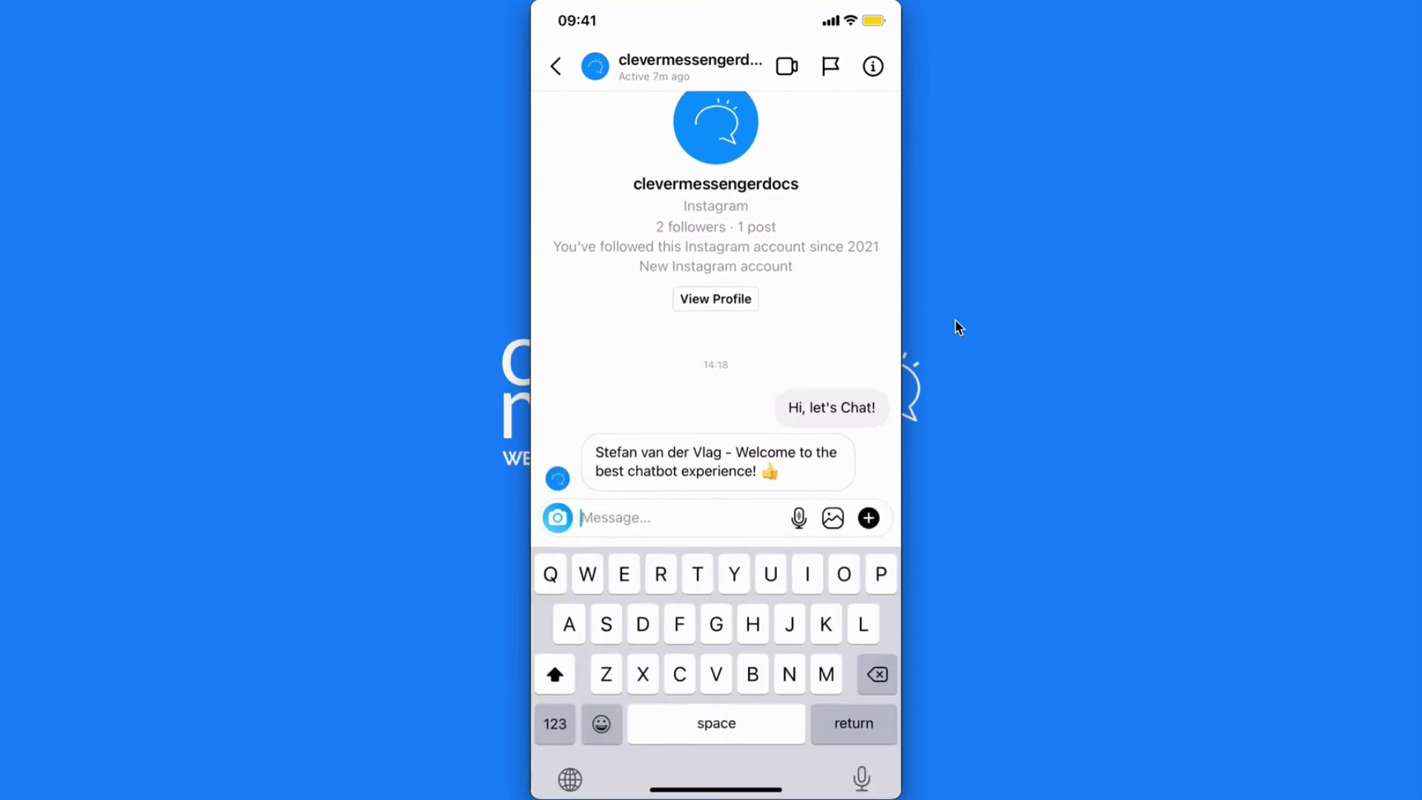
Send the nonsense message 'Hahahahahhkakkqnanabahlekekjwbssh' to clevermessengerdocs to trigger the default reply.
{"action": "type", "text": "Hahahahahhkakkqna"}
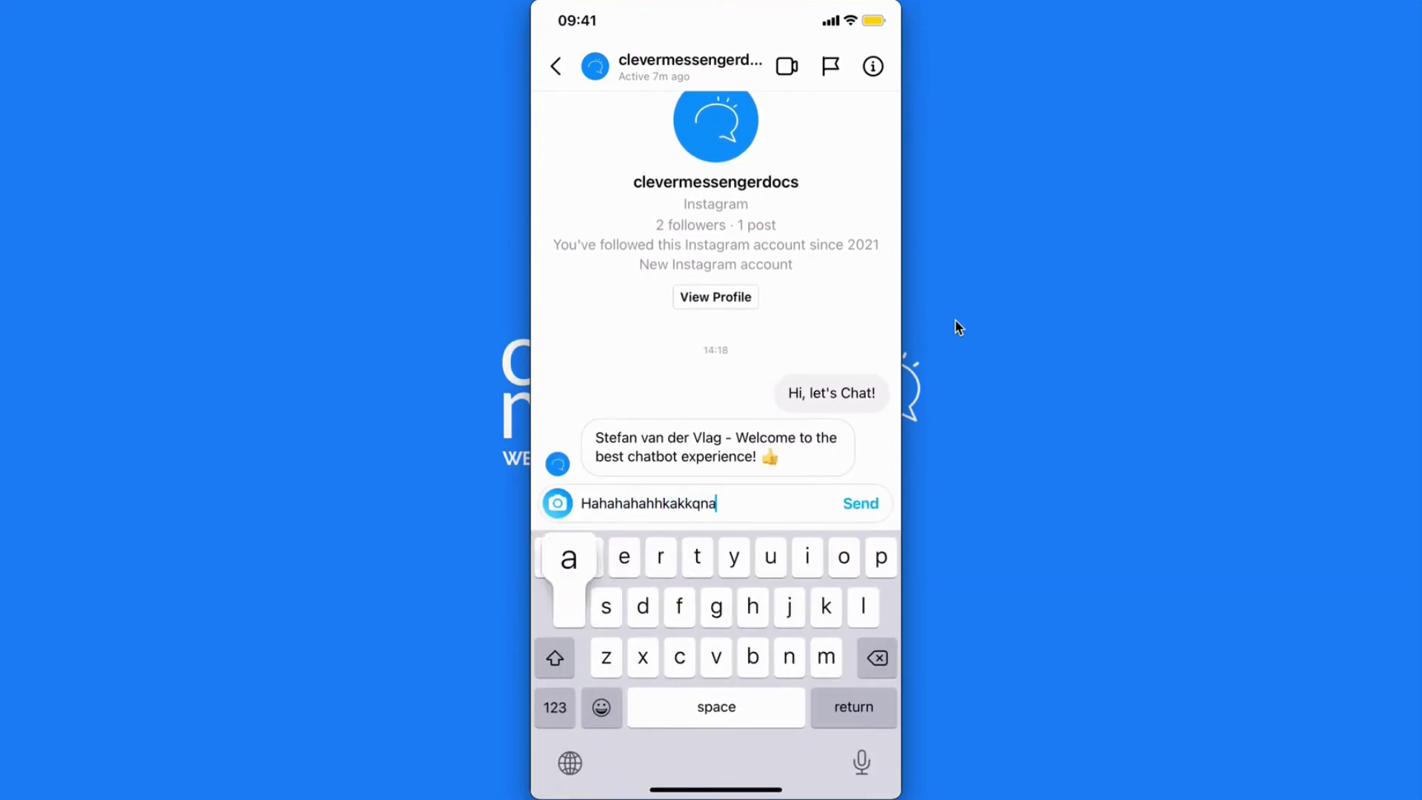
{"action": "type", "text": "nabahlekekjwbssh"}
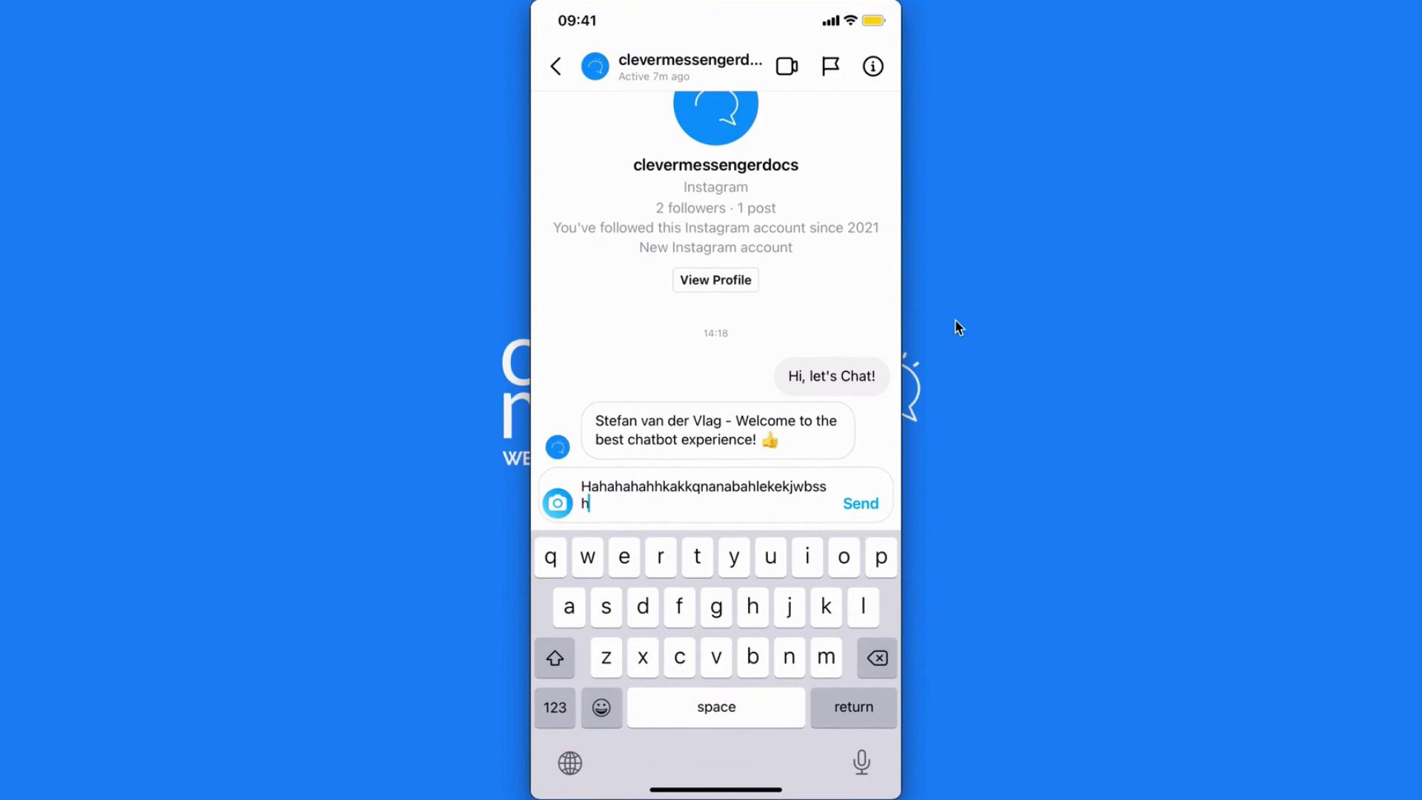
{"action": "key", "text": "Return"}
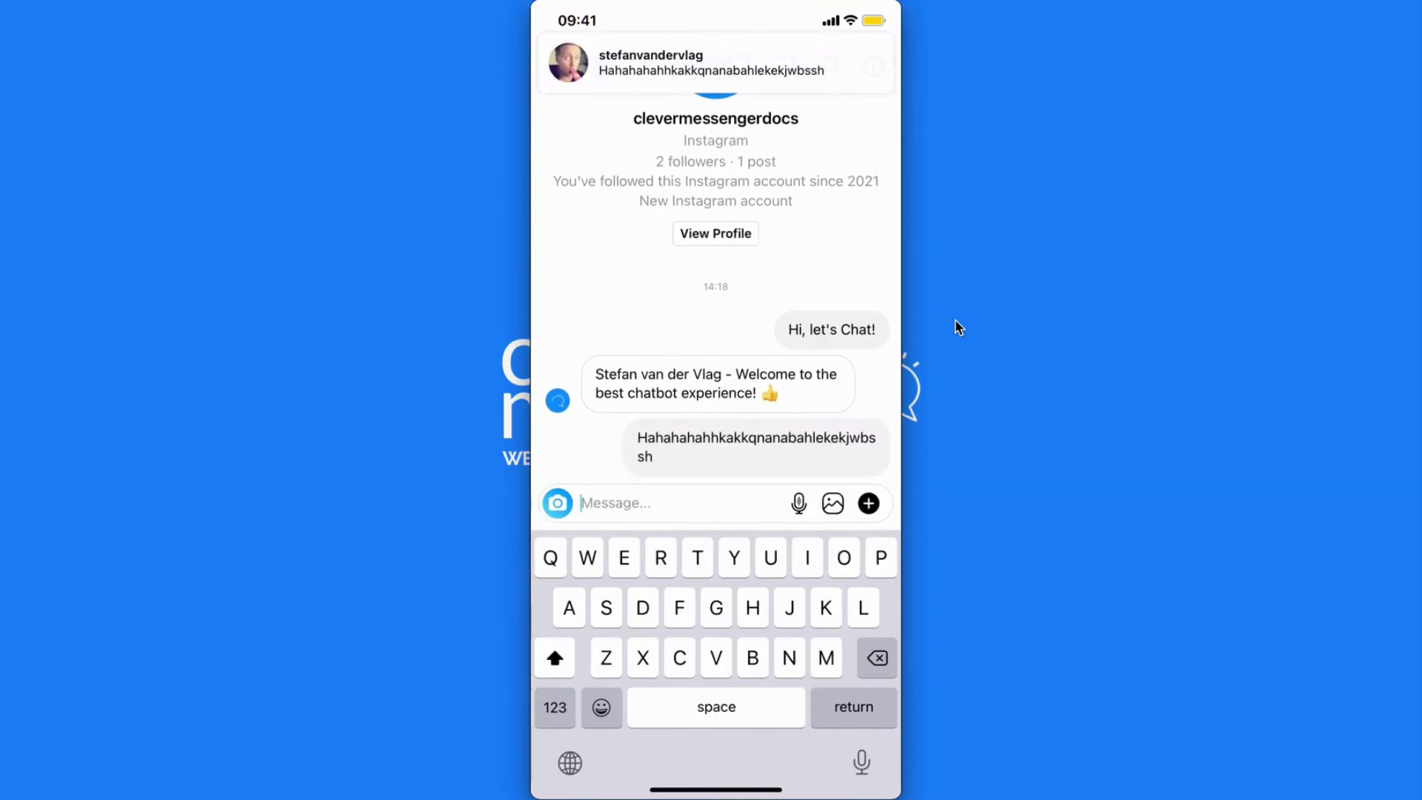